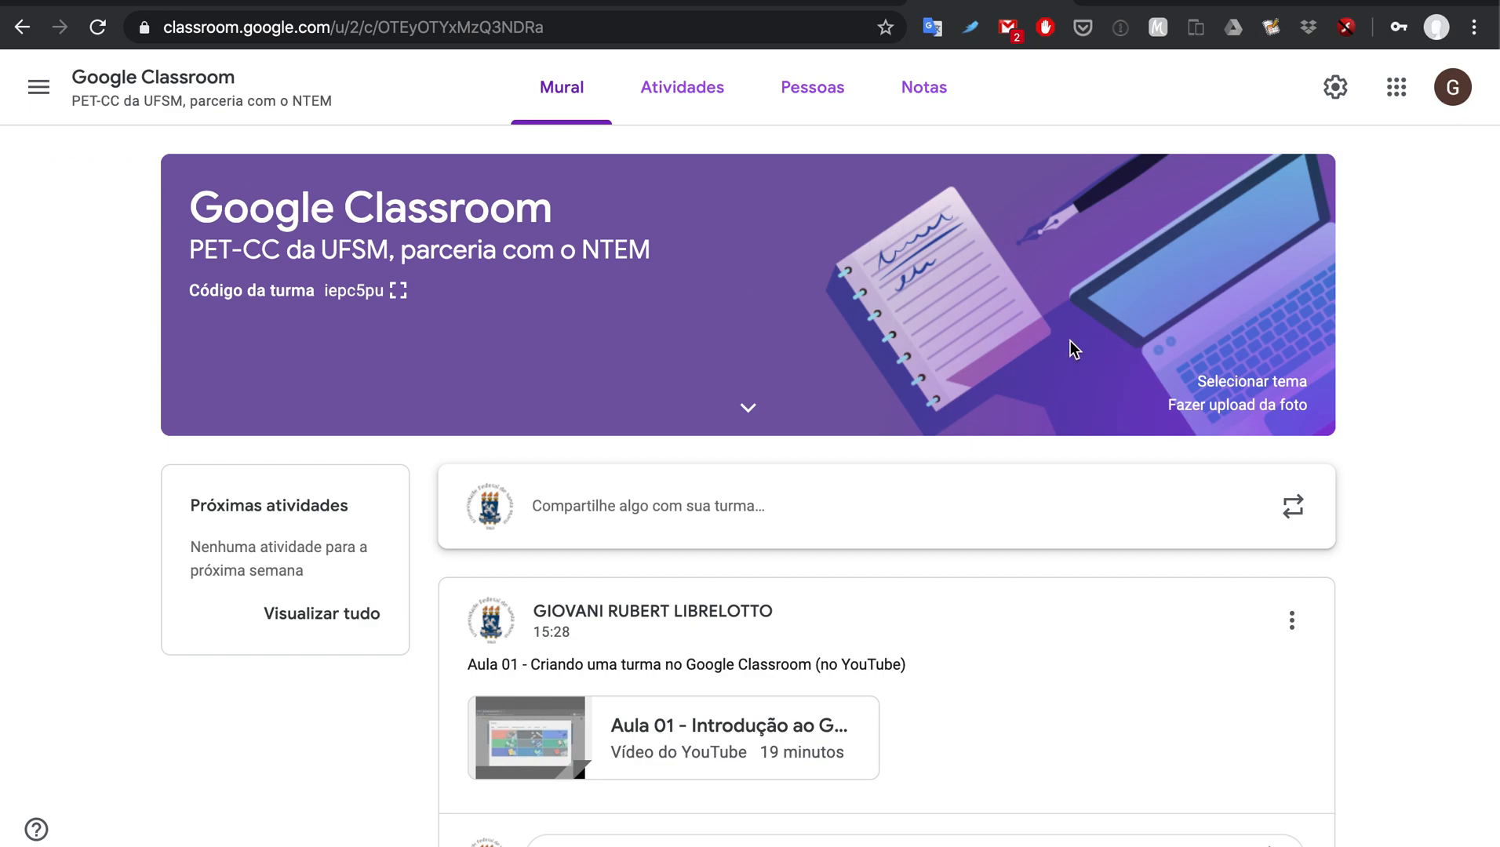
Step: From the class's Atividades page, start a new assignment via Criar > Atividade
scroll(1436, 472, down, 4)
scroll(1435, 471, down, 5)
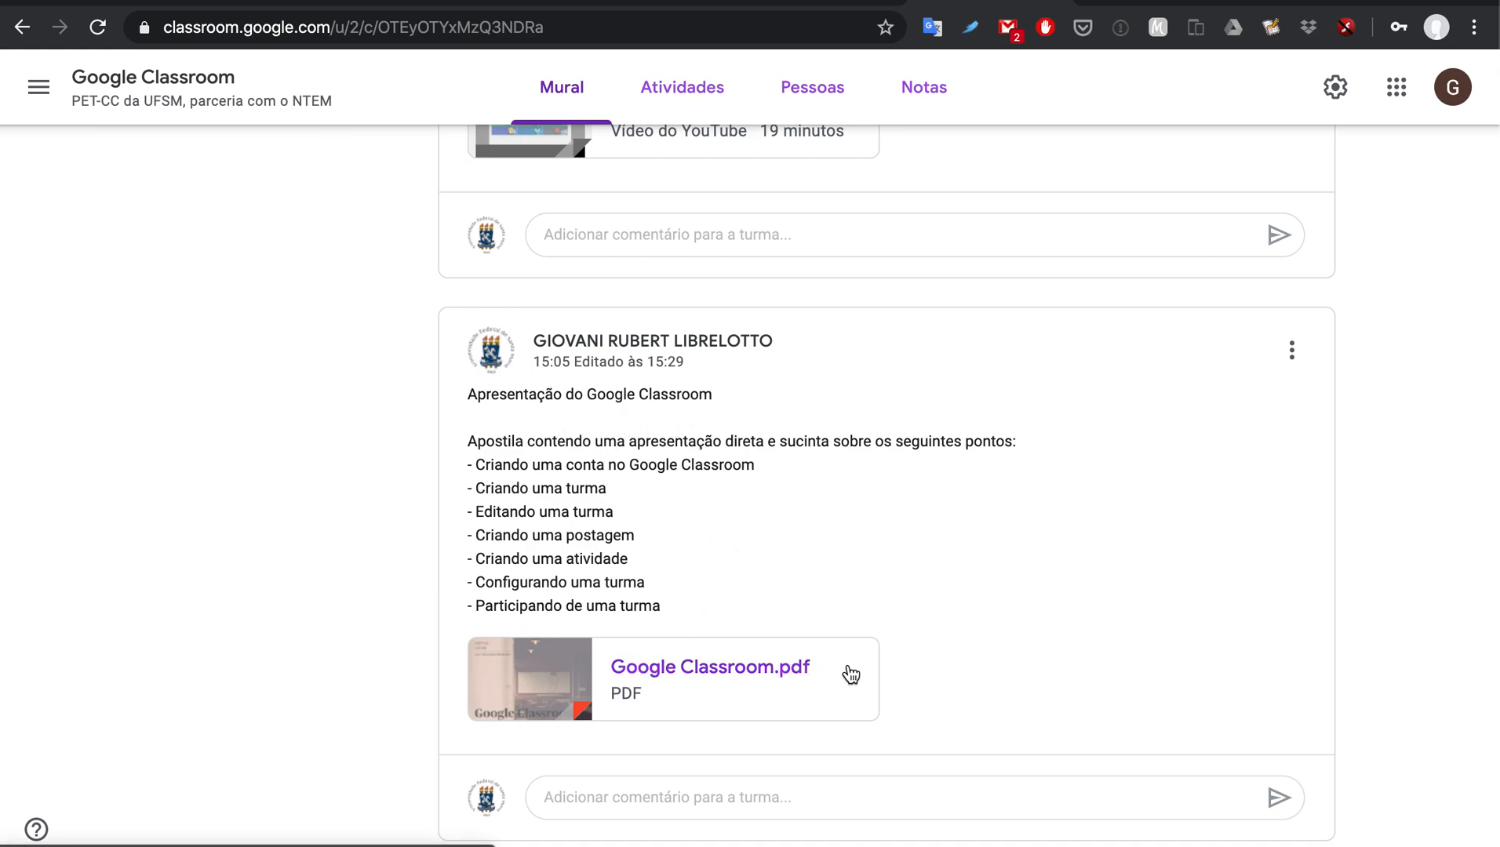
scroll(1015, 606, up, 2)
scroll(1014, 606, up, 3)
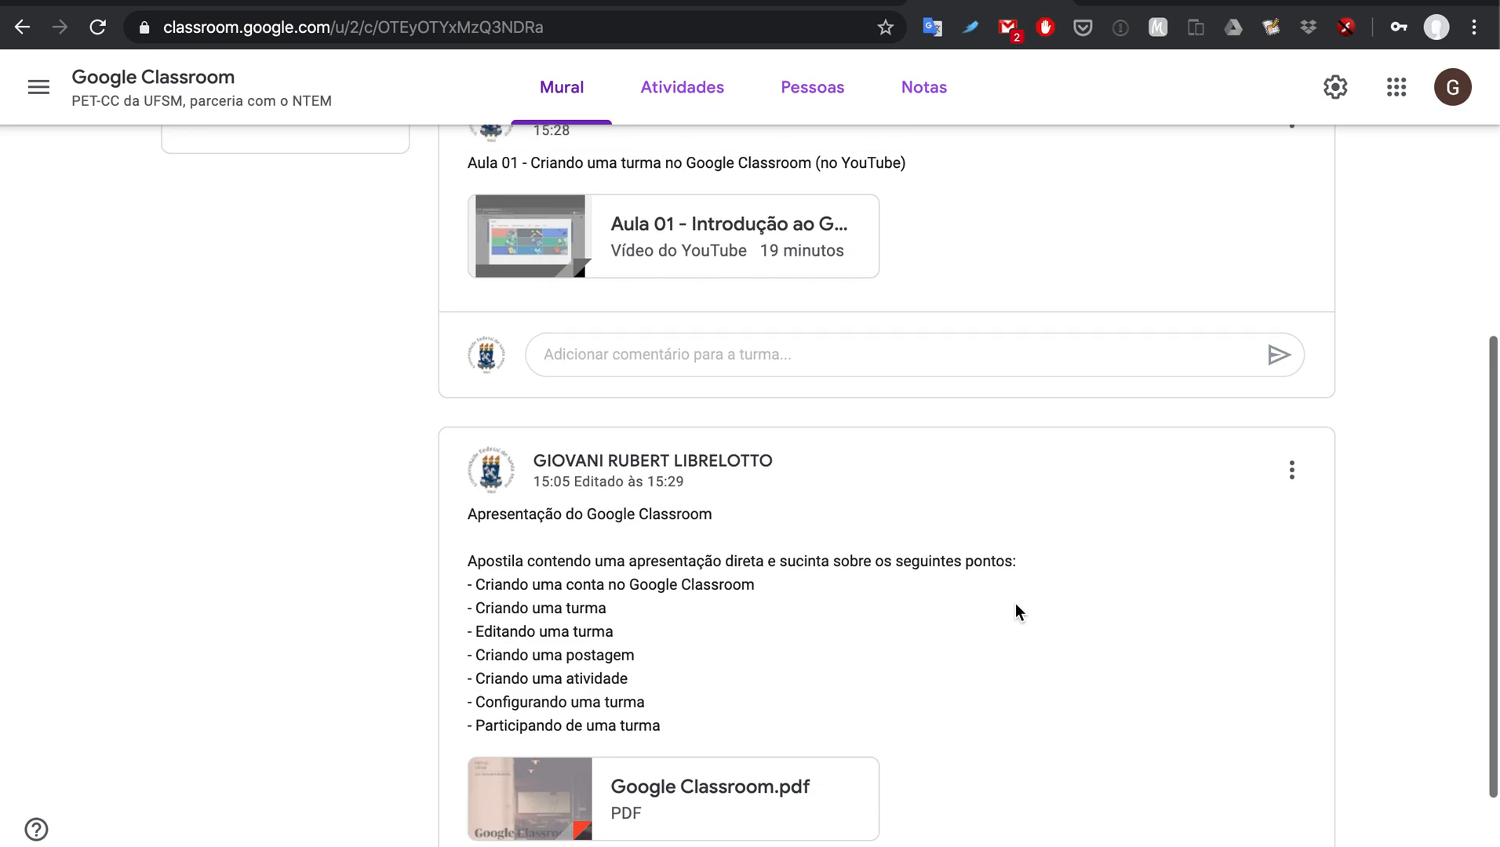
scroll(1015, 603, up, 3)
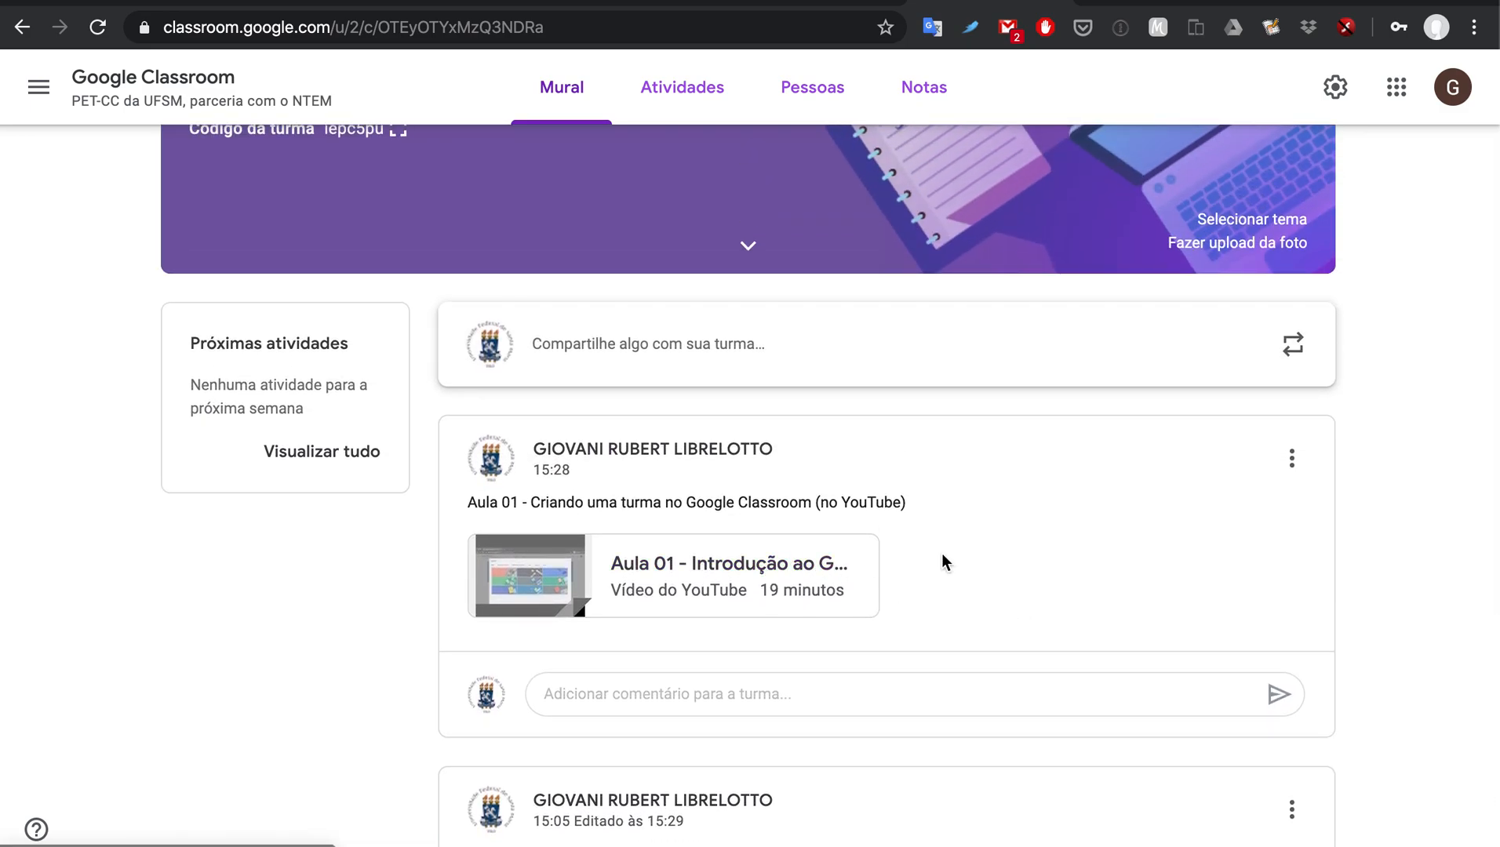
scroll(972, 557, up, 2)
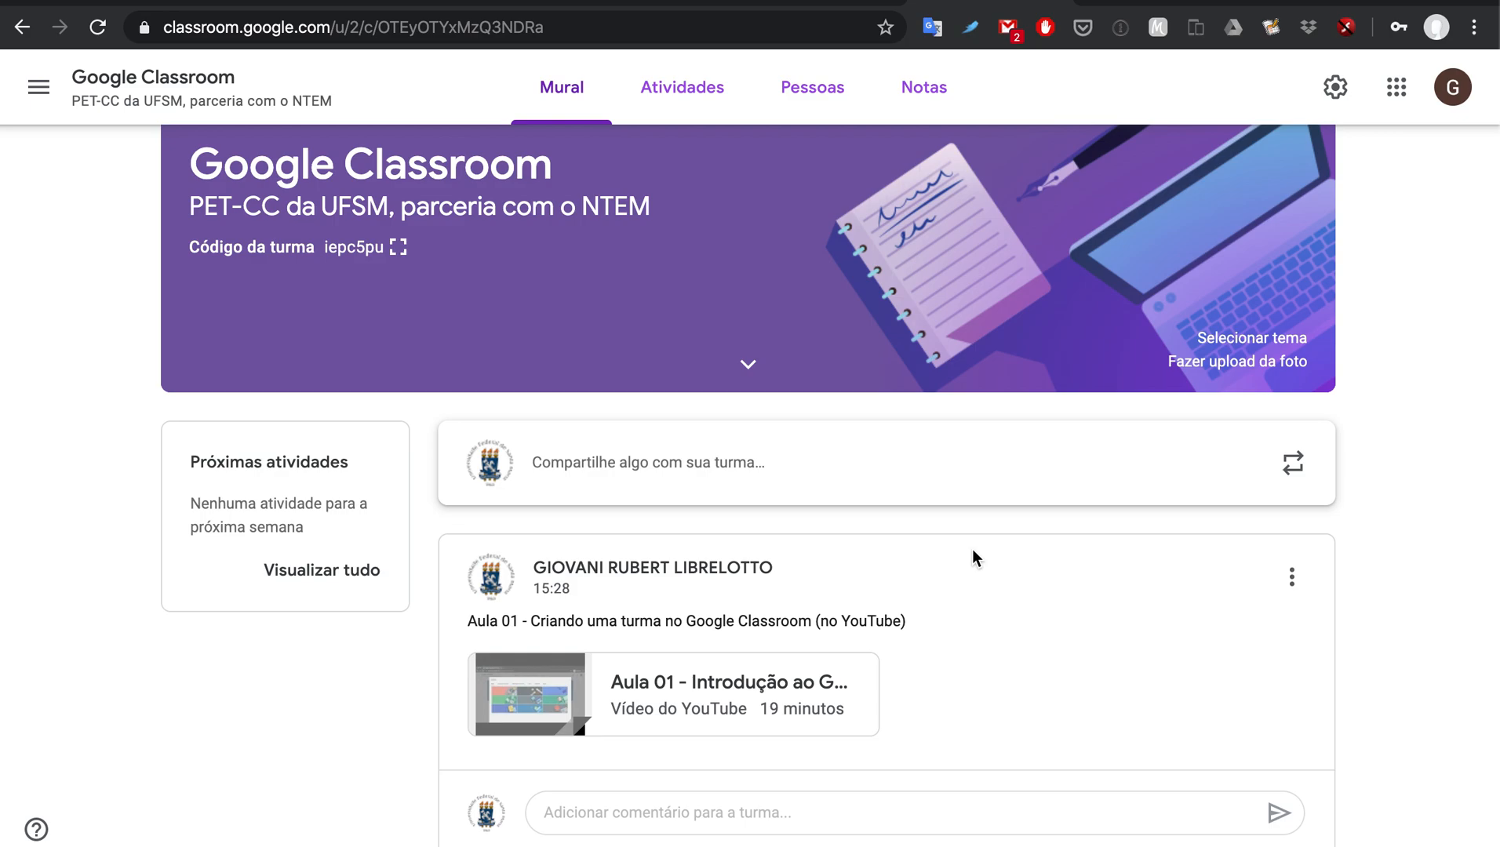
scroll(1302, 528, up, 1)
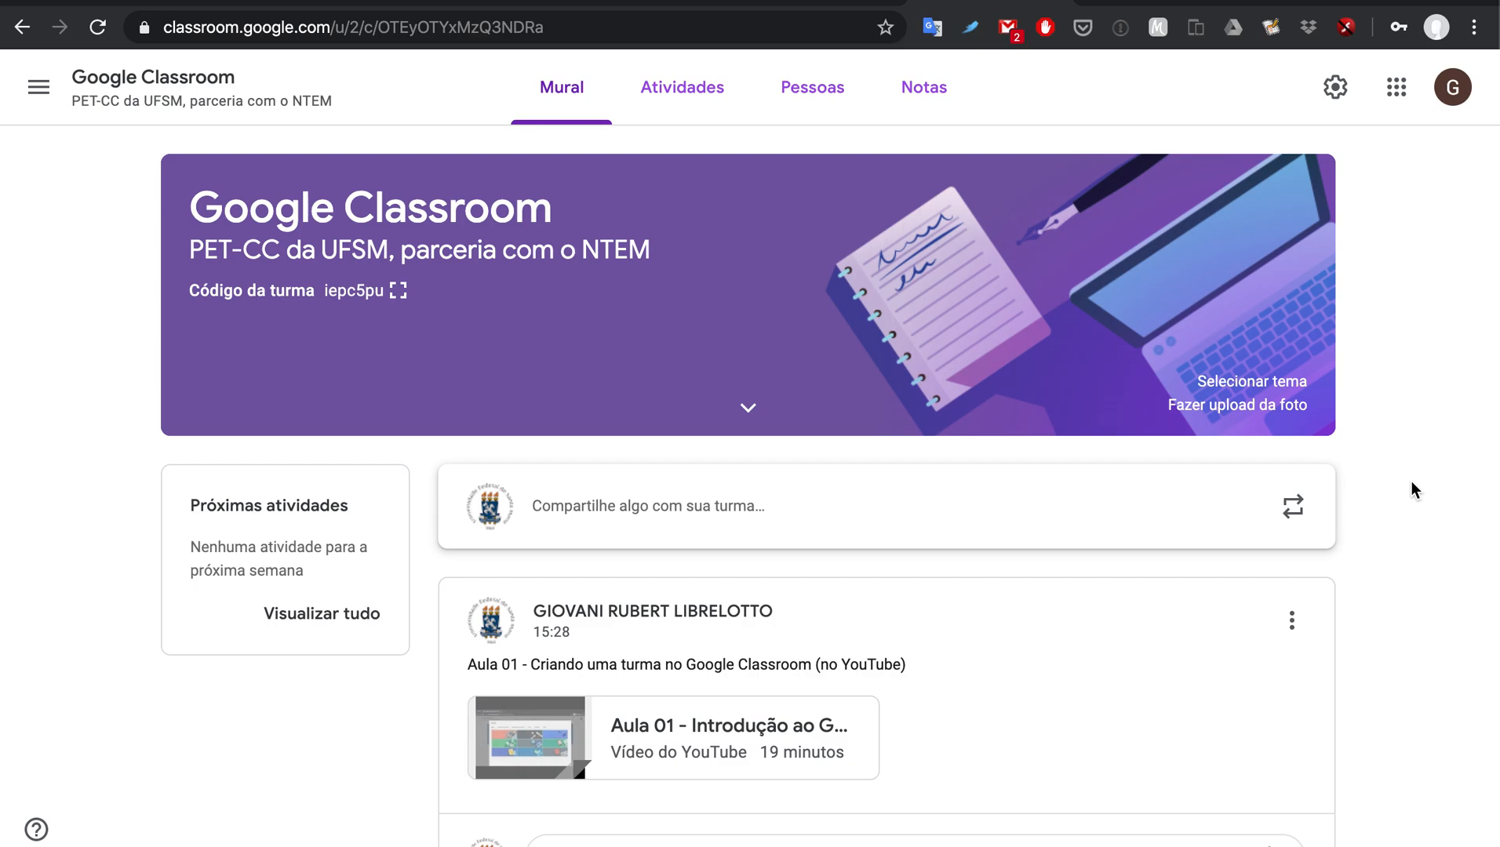
click(708, 96)
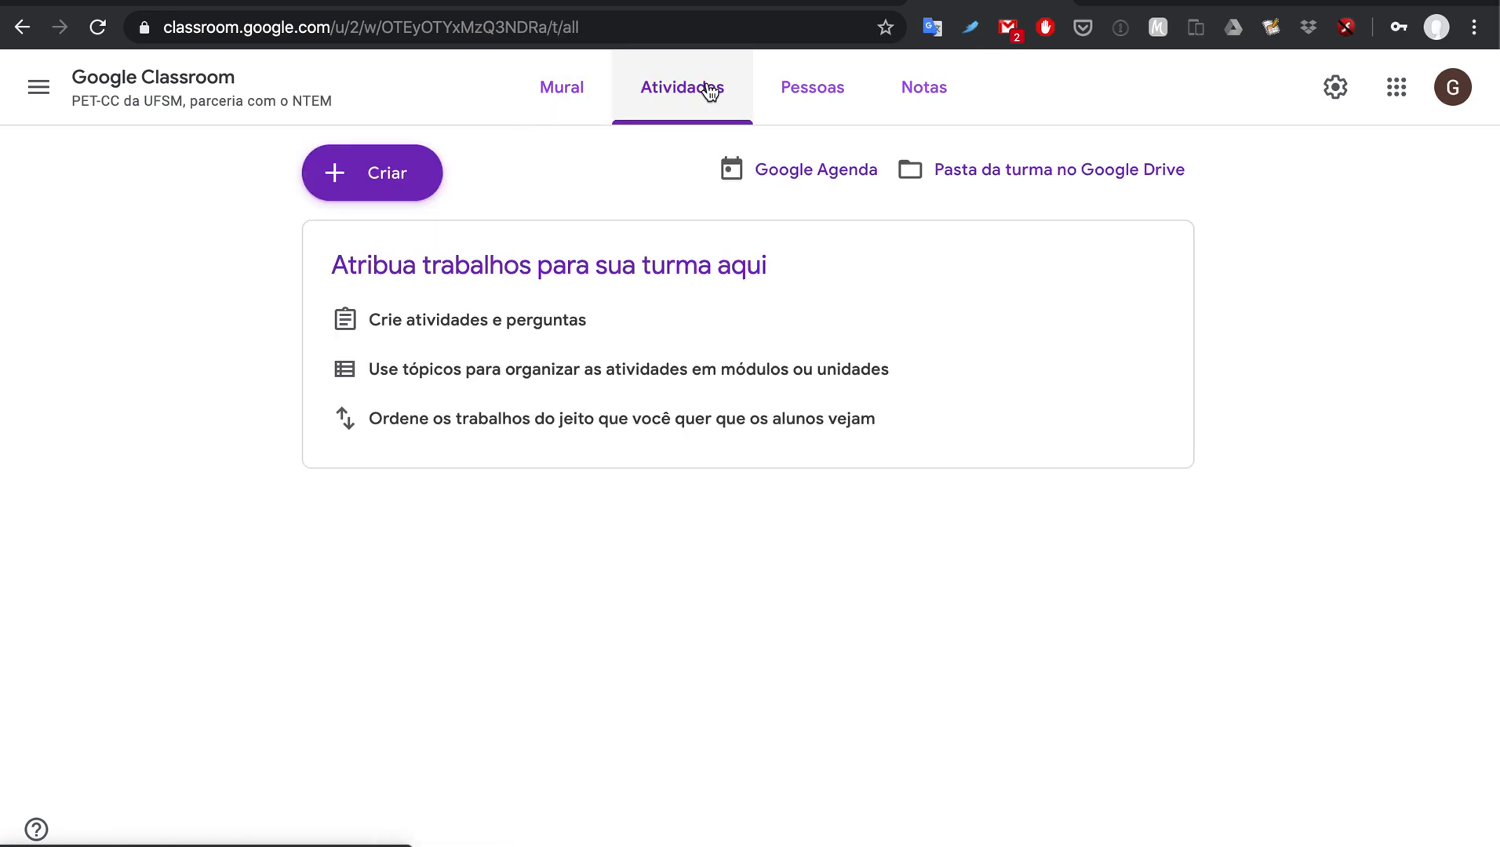
click(419, 176)
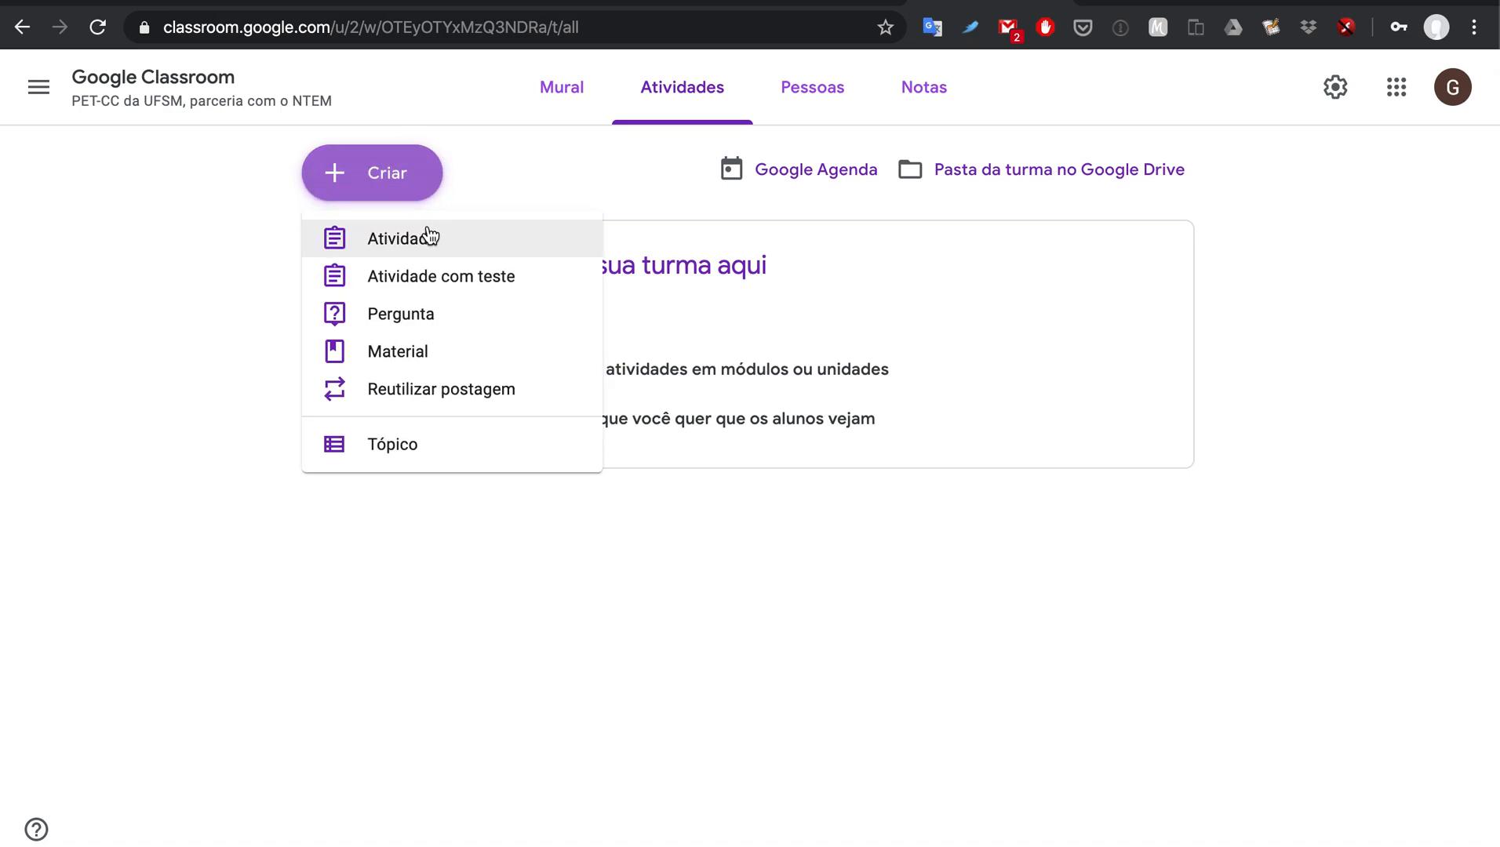
click(474, 243)
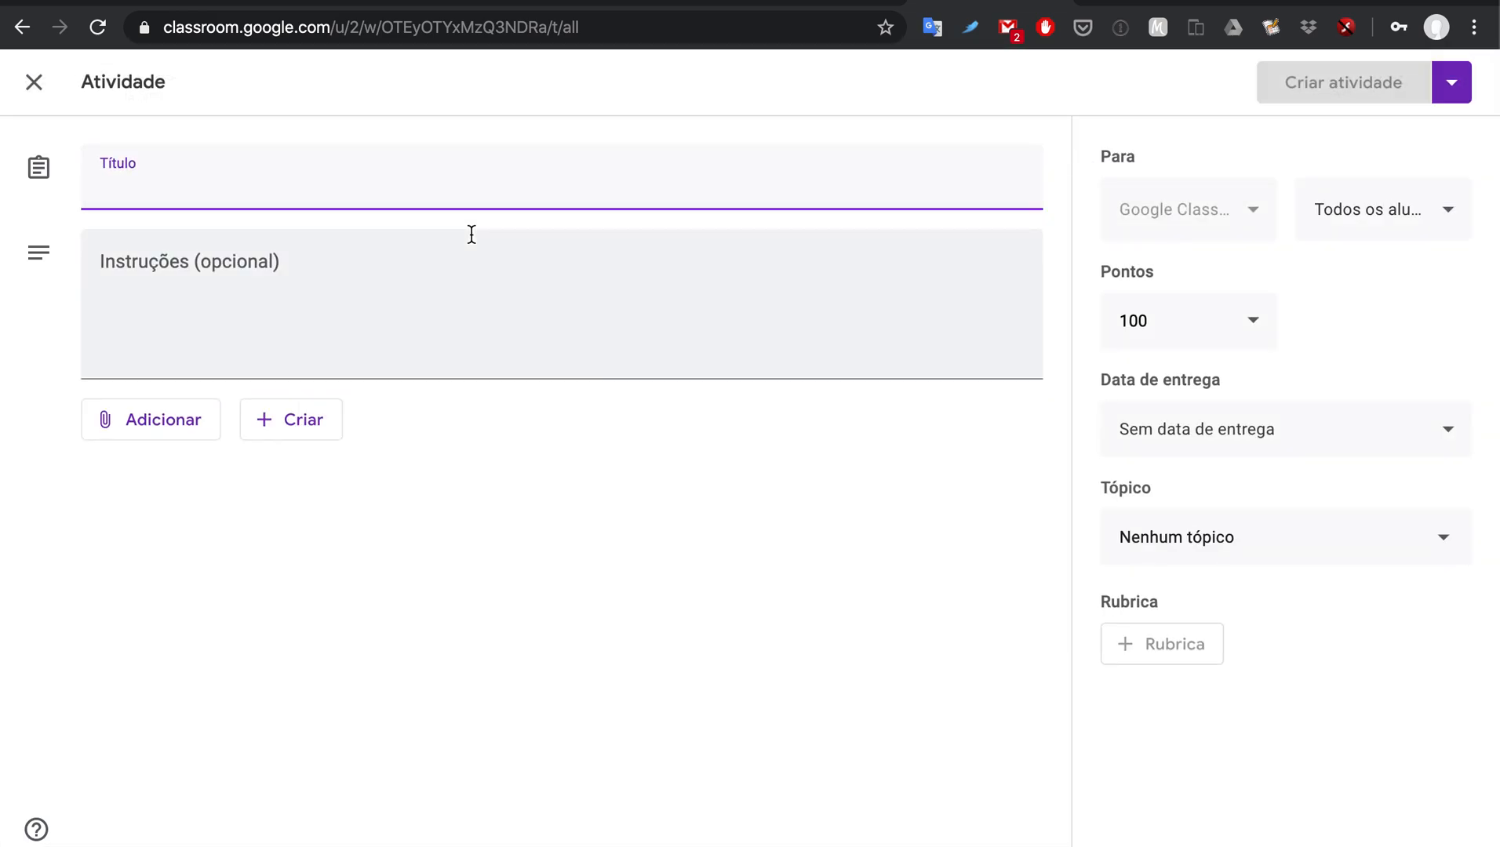
Step: Title the assignment 'Criação de uma turma no Google Classroom'
text(Criação de uma turma no )
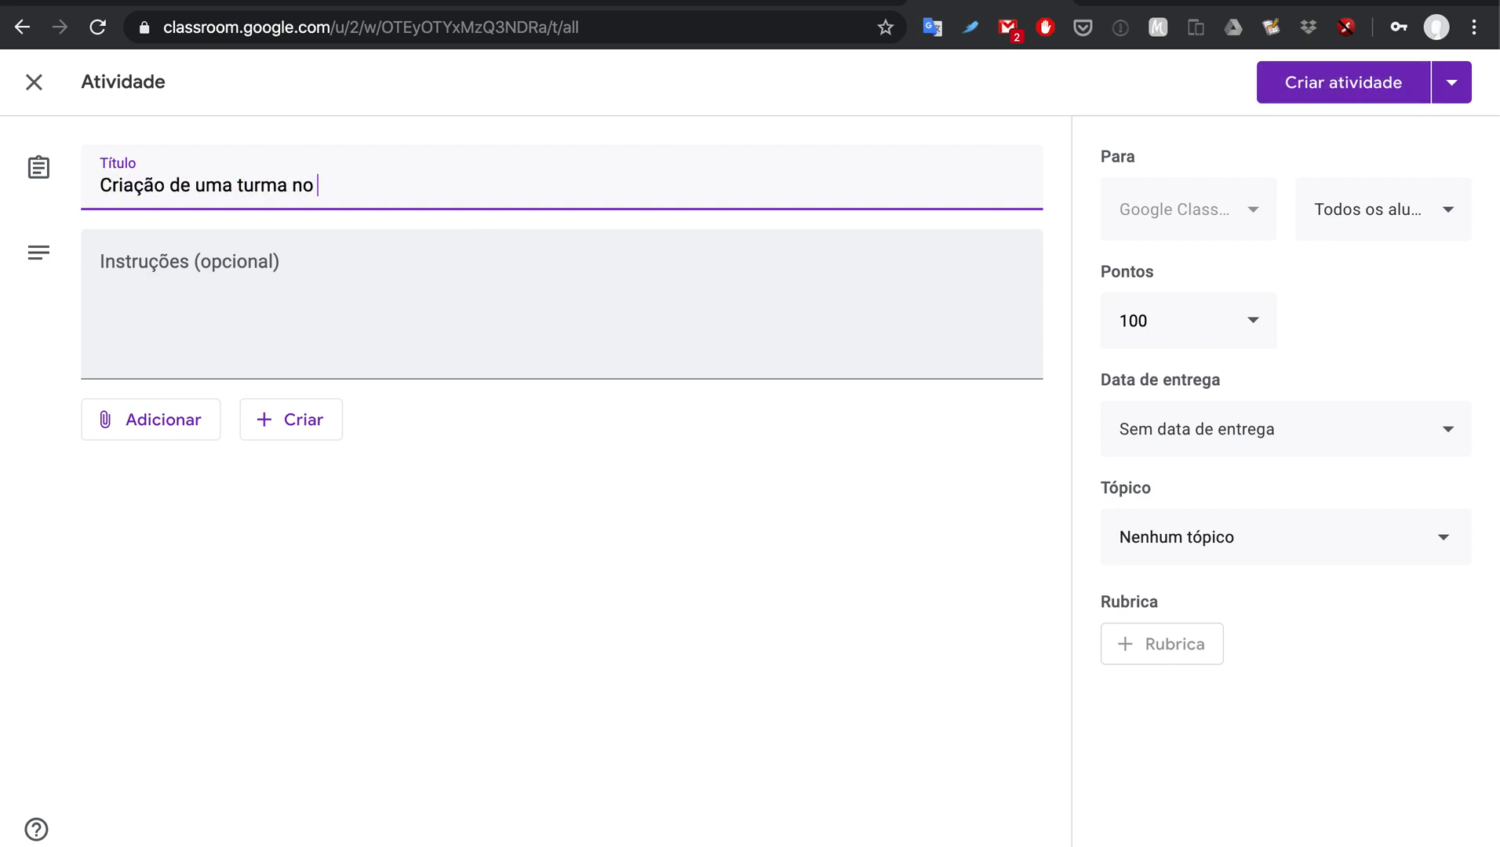
text(Google Classroom)
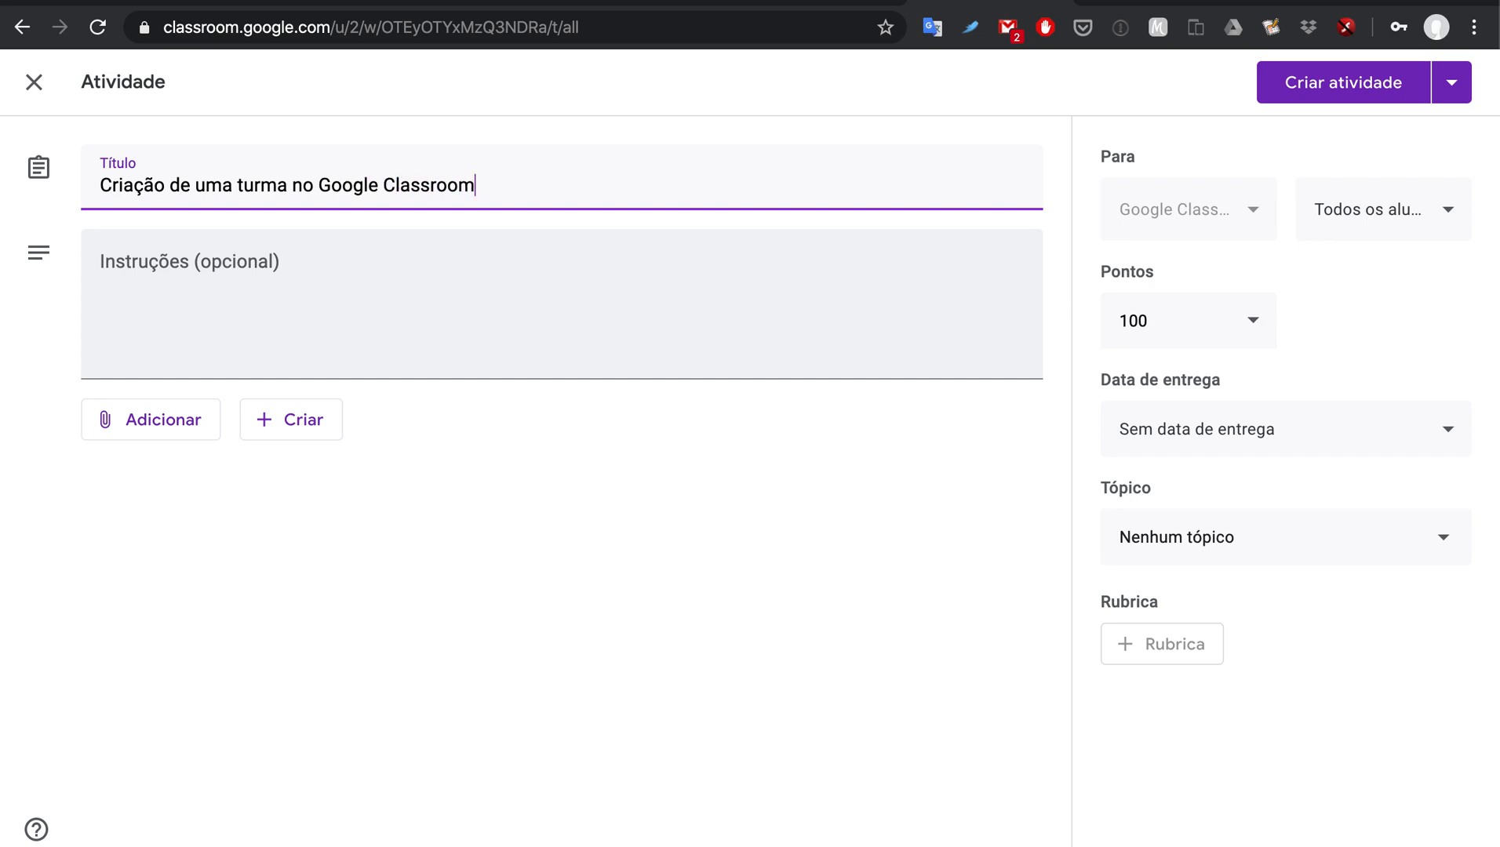
click(493, 284)
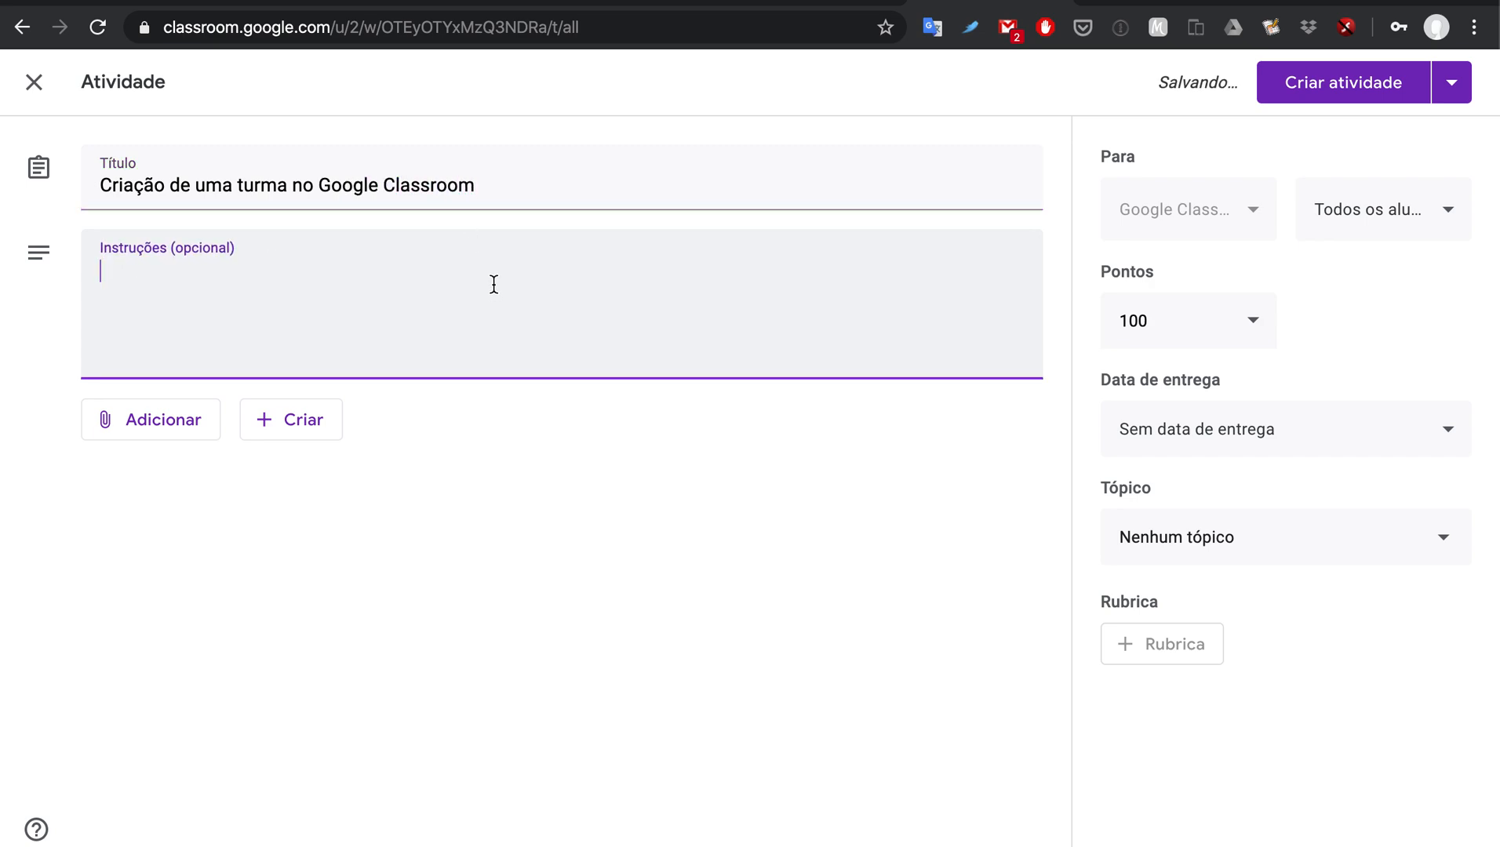
Step: Write instructions: create a class as teacher, configure it, post two PDF/YouTube materials and one activity
text(Criar uma nova turma no Classroom, )
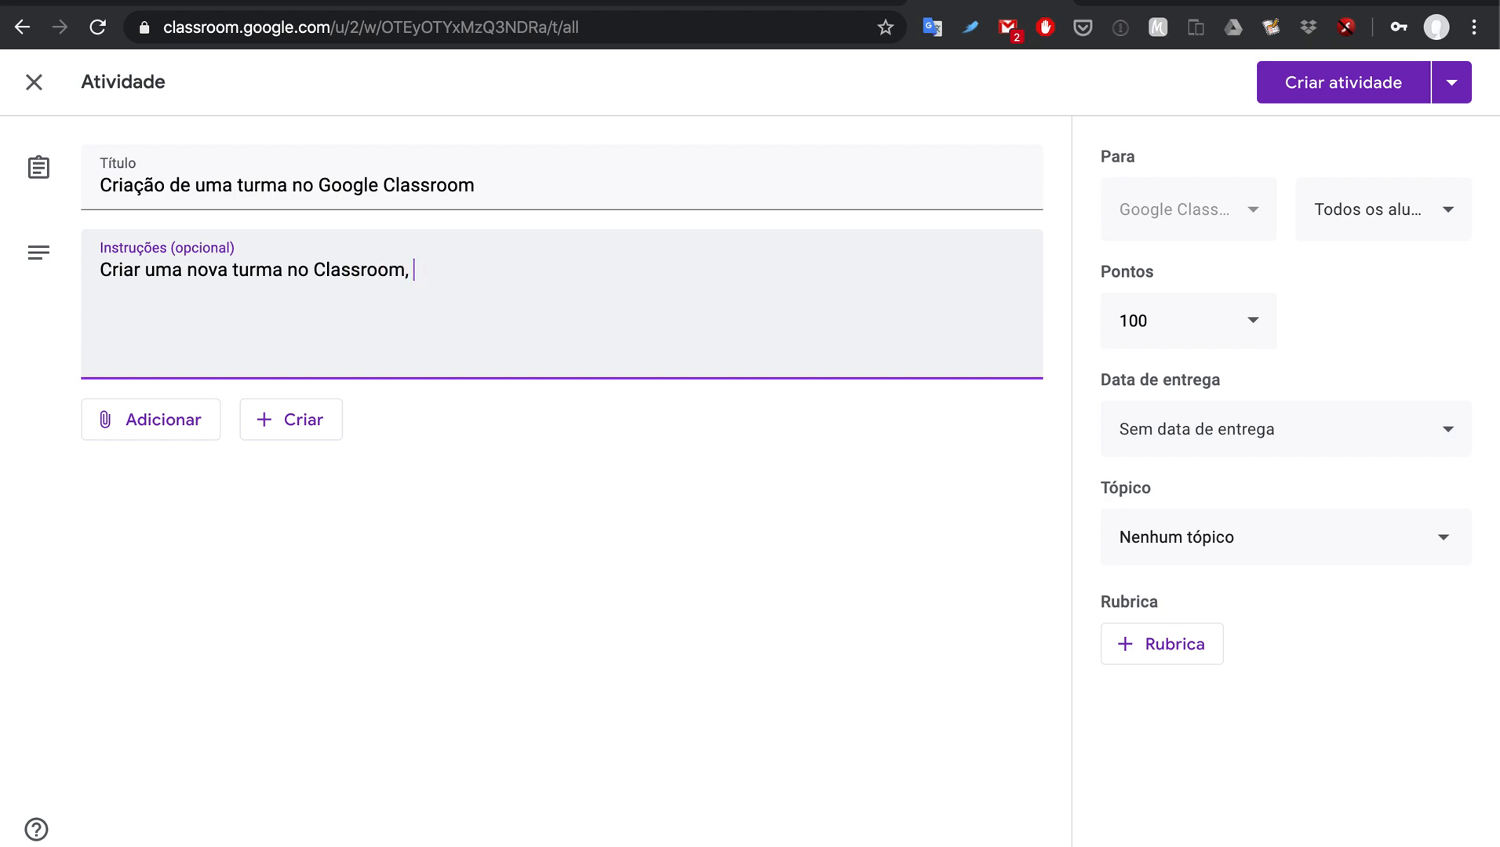
text(na qual você será o docente)
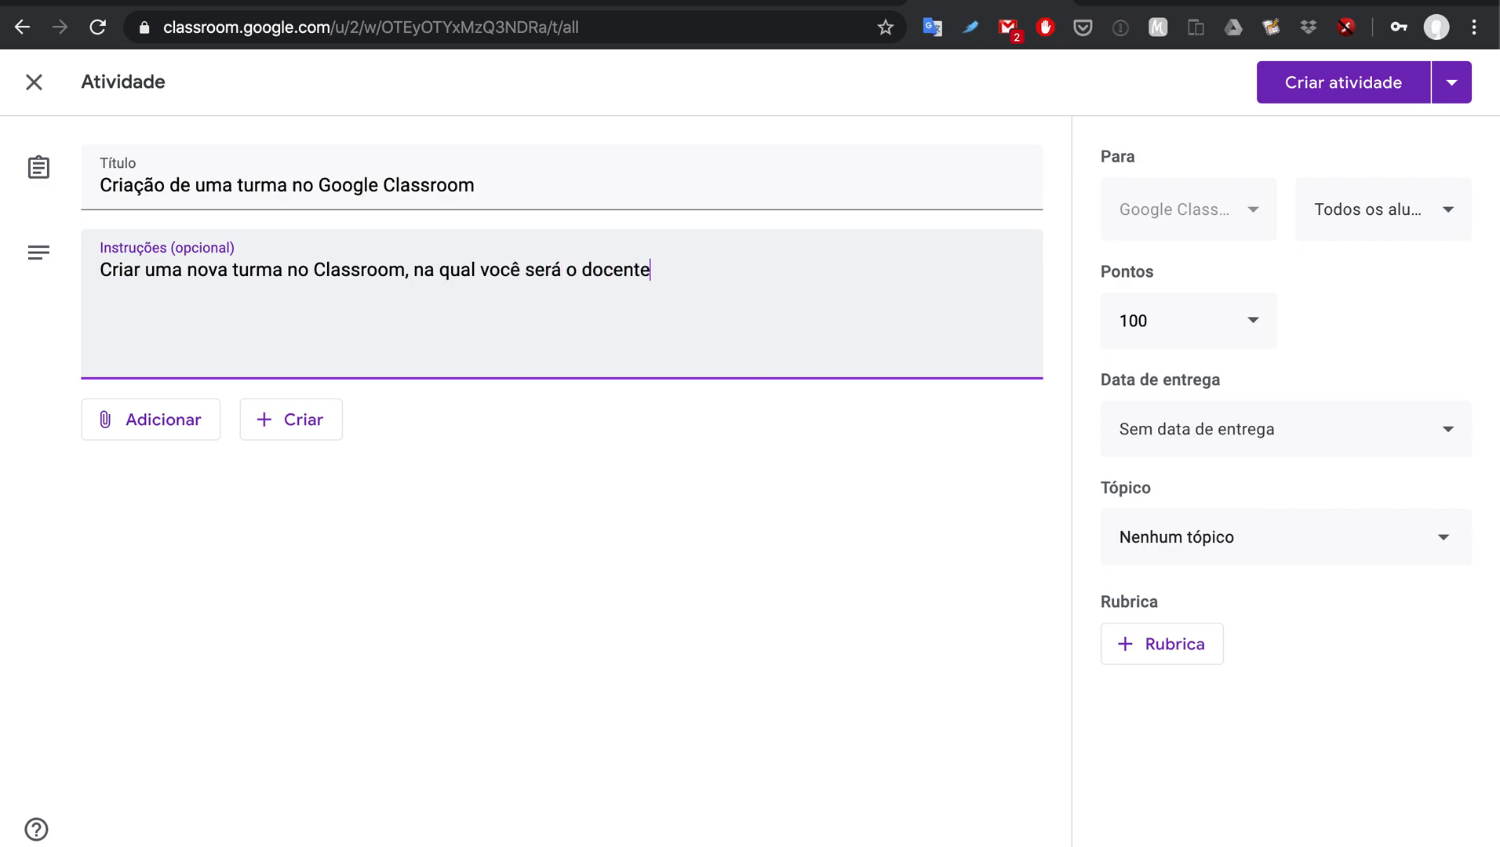
text(, efetuando toda a configa)
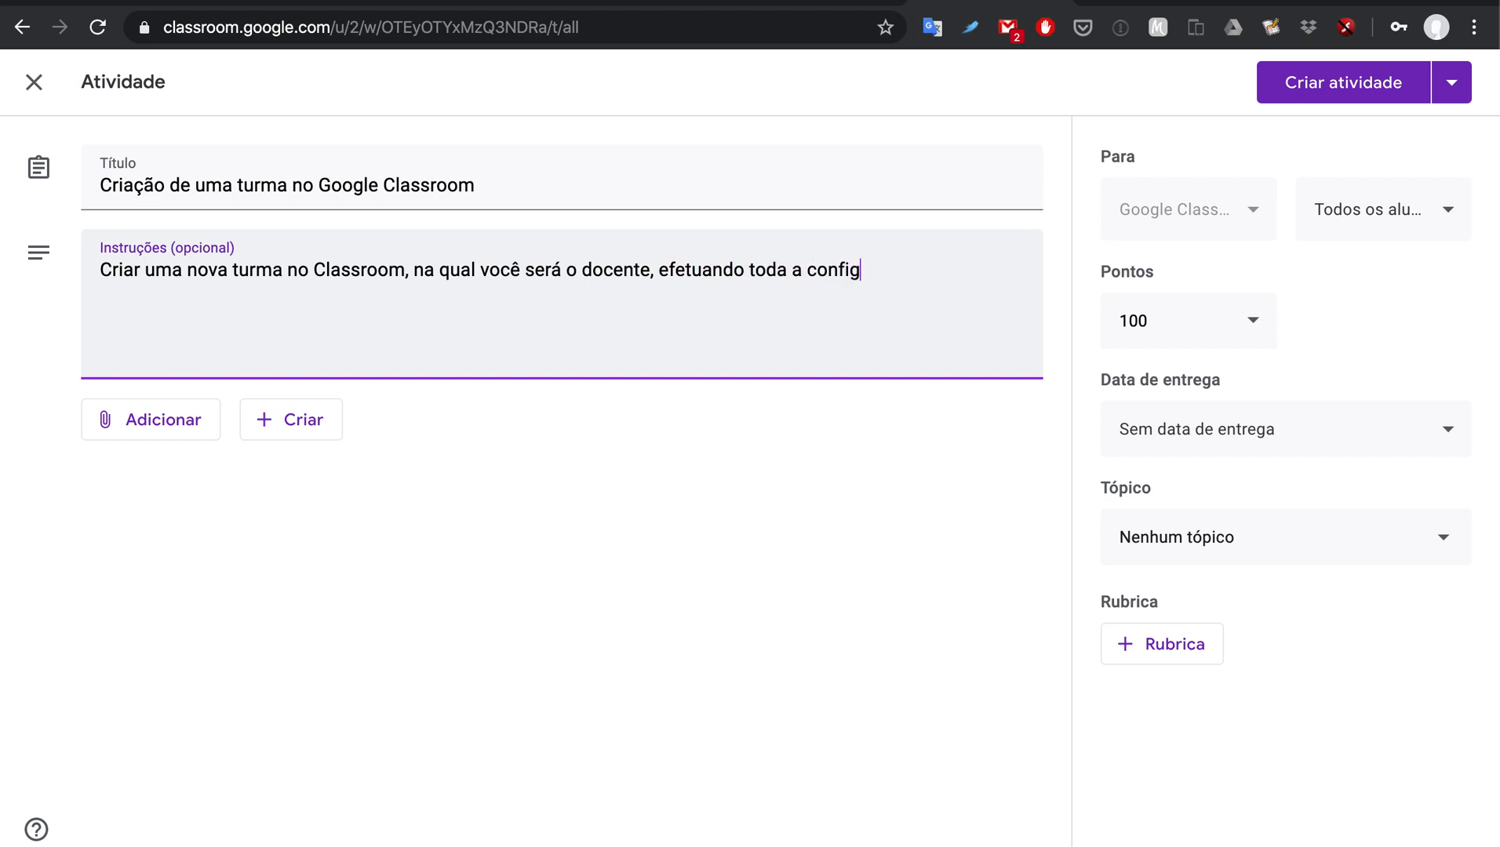
key(BackSpace)
text(u)
key(BackSpace)
text(uração inical de)
key(BackSpace)
key(BackSpace)
key(BackSpace)
key(BackSpace)
text(i)
key(BackSpace)
key(BackSpace)
text(ial desta)
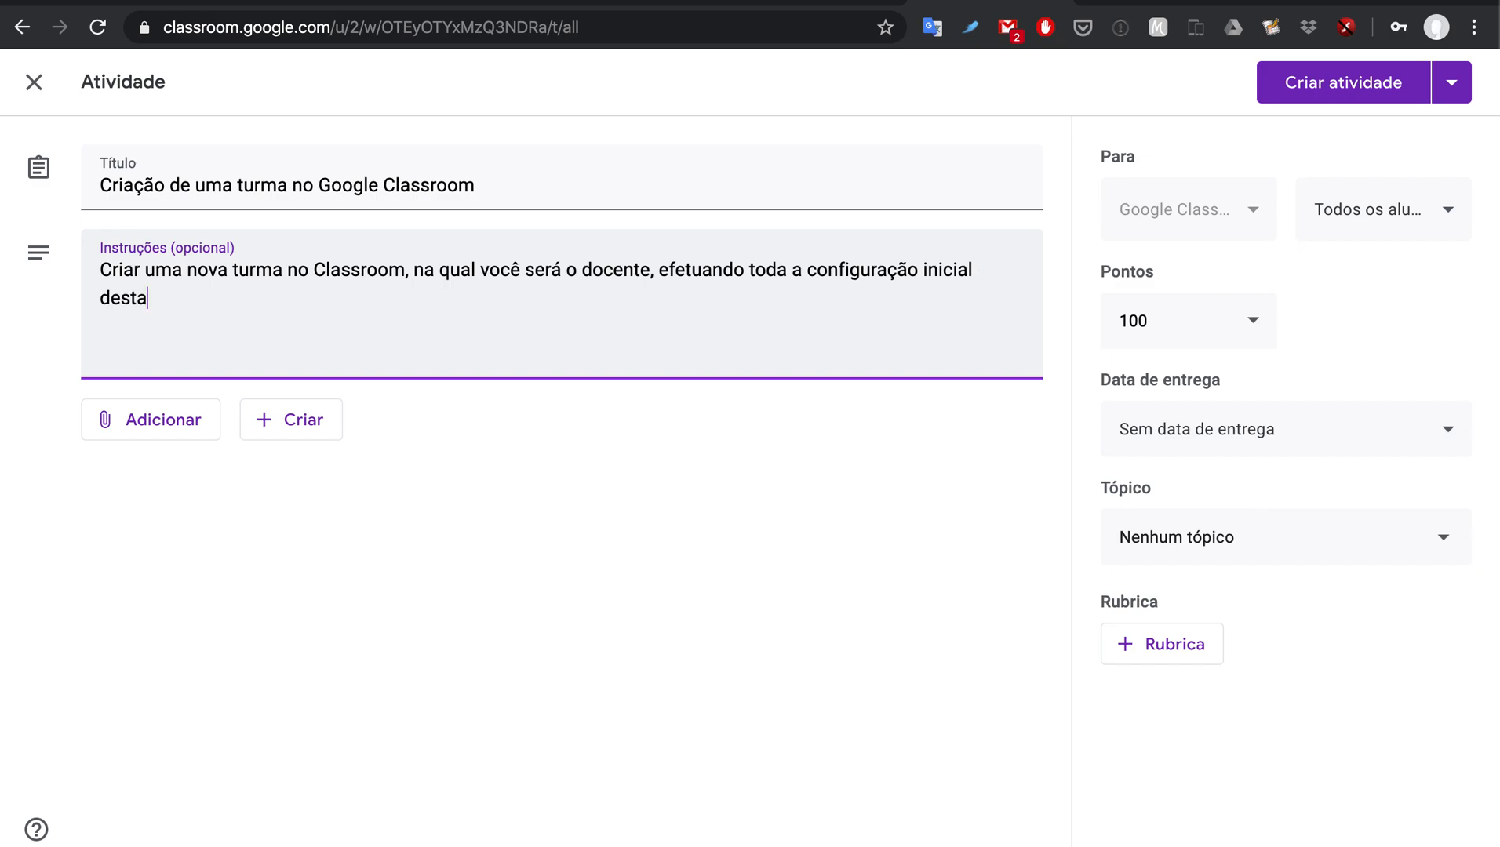
text( tru)
key(BackSpace)
key(BackSpace)
text(urma, além de )
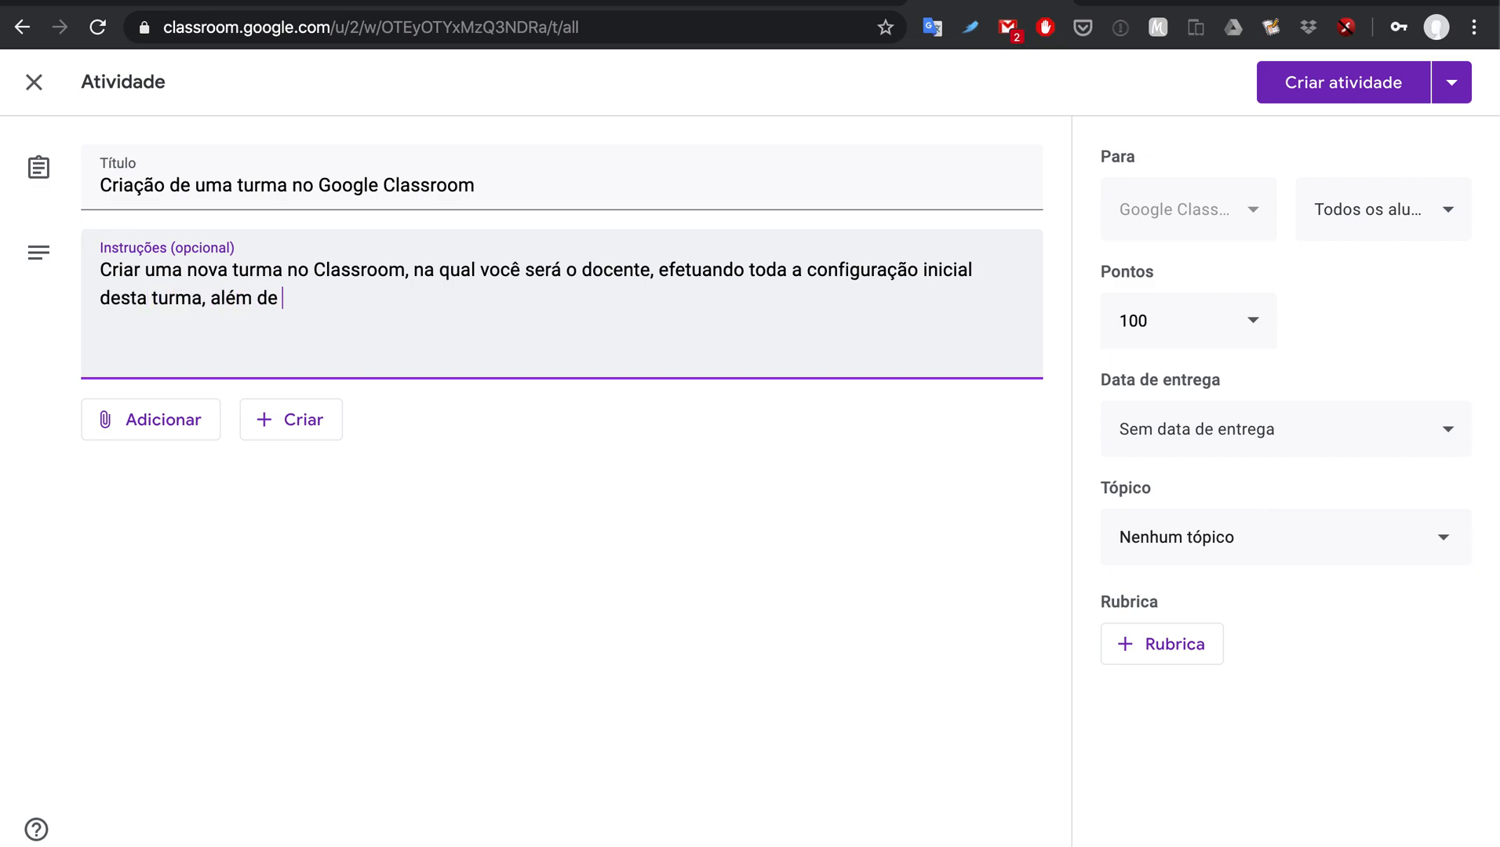
text(criar duas postage)
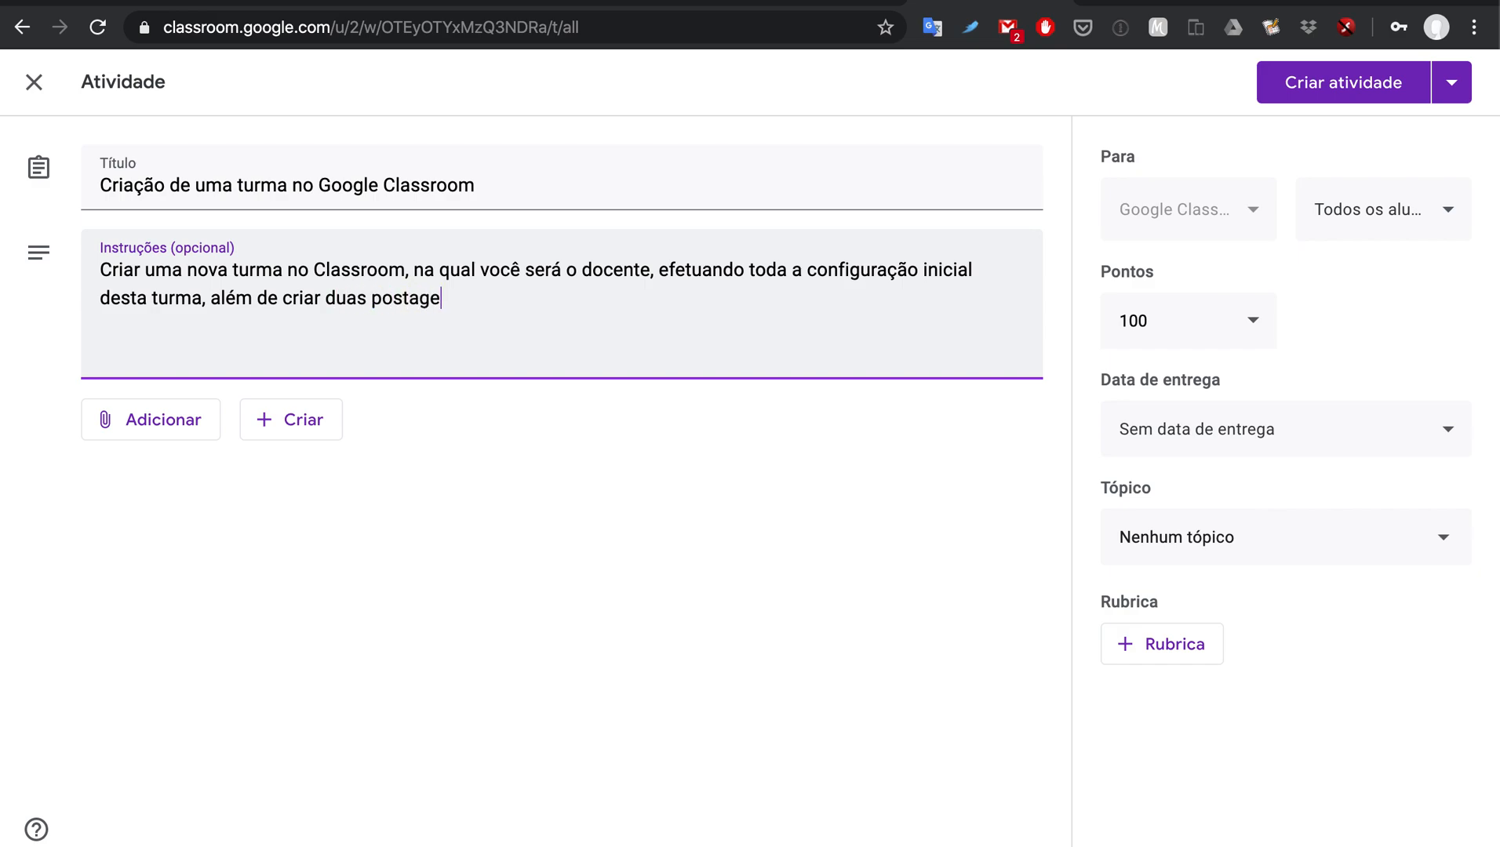
text(ns com material didático ()
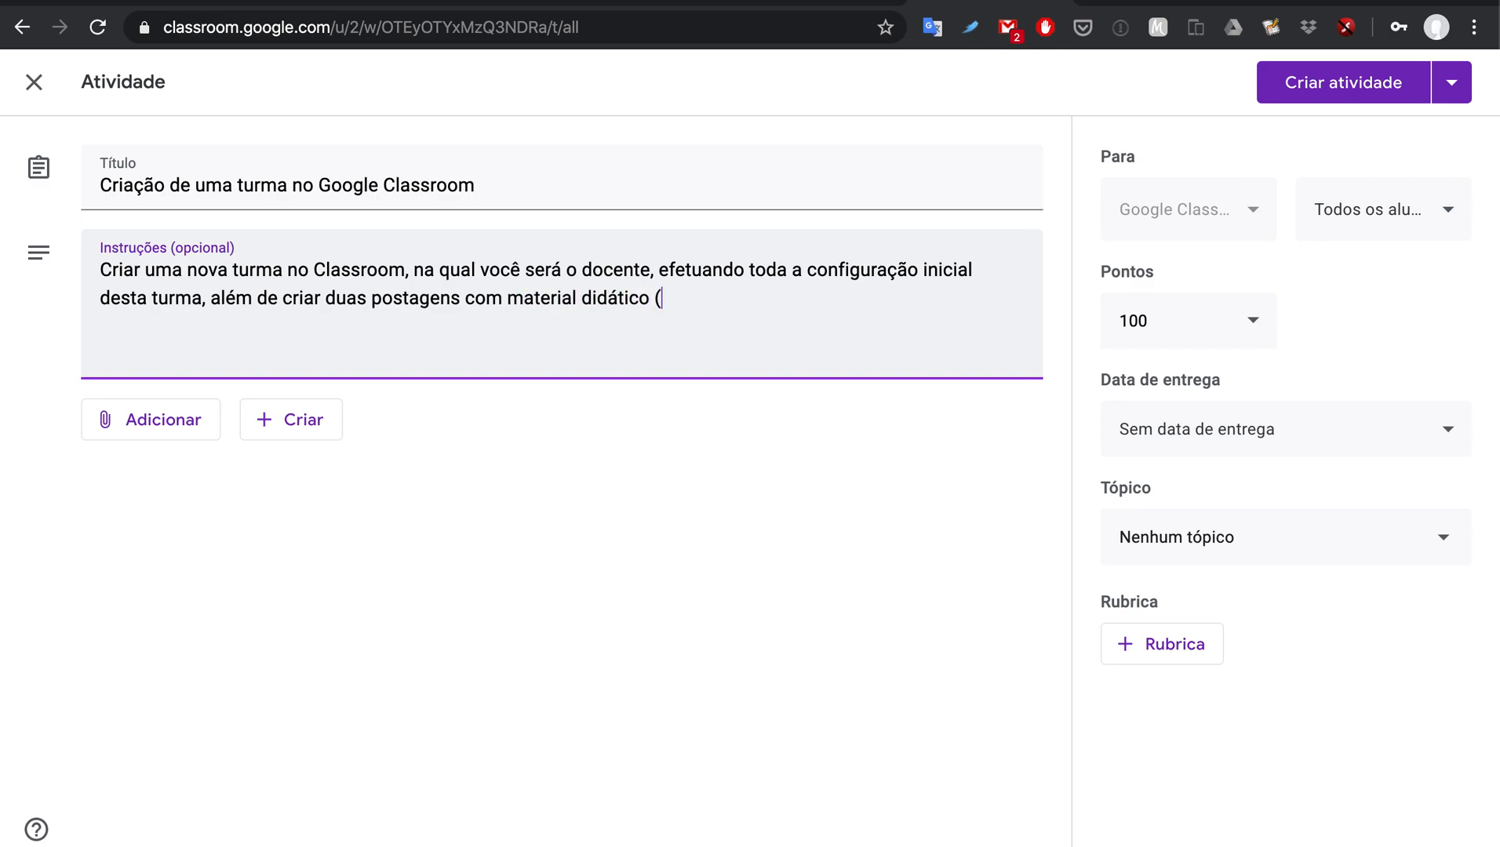
text(arquivos PDFs )
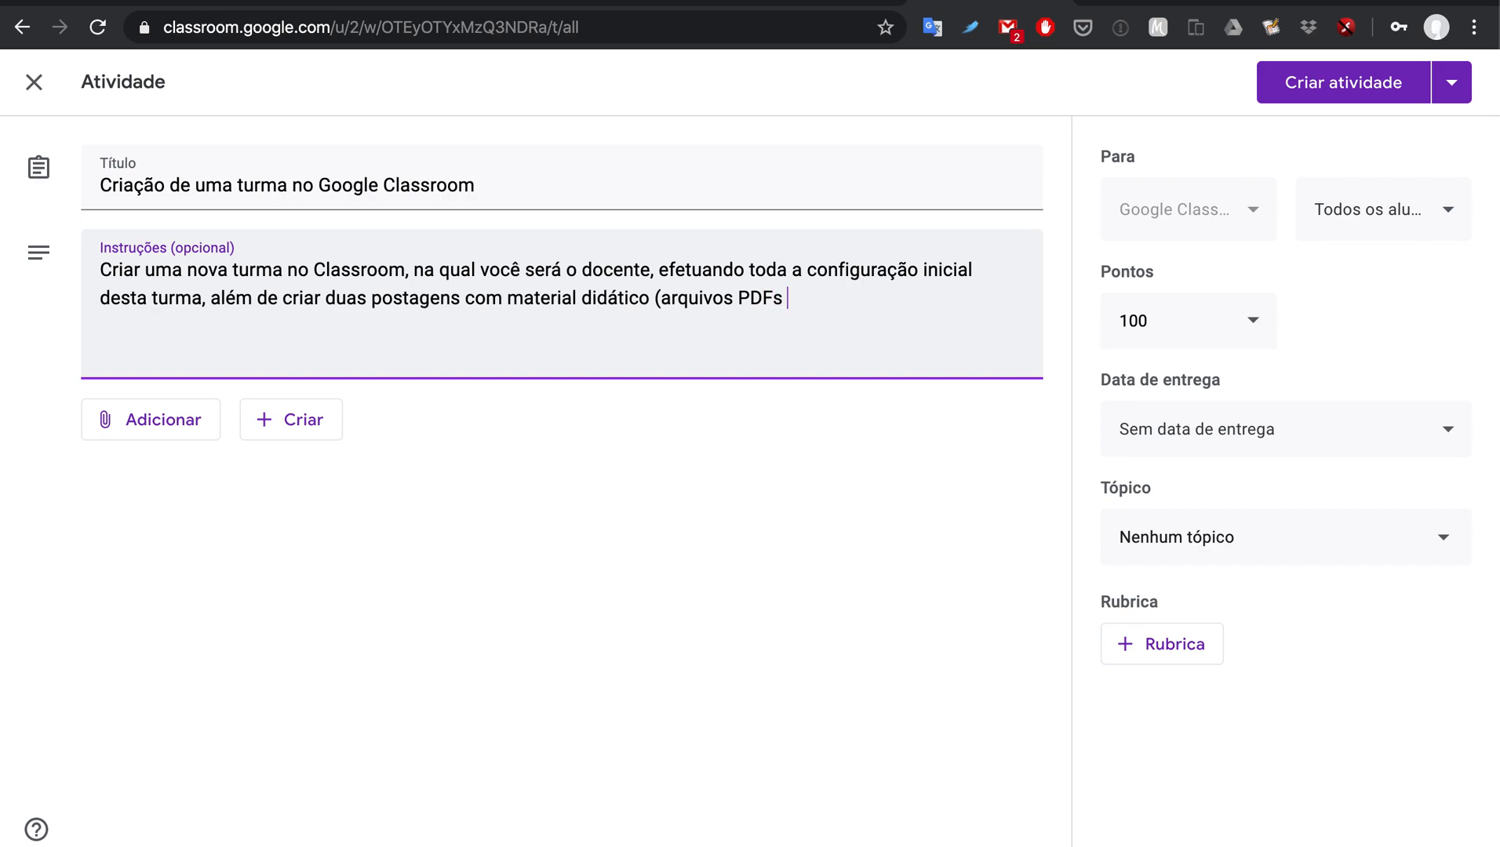
text(ou vídeos YouTube))
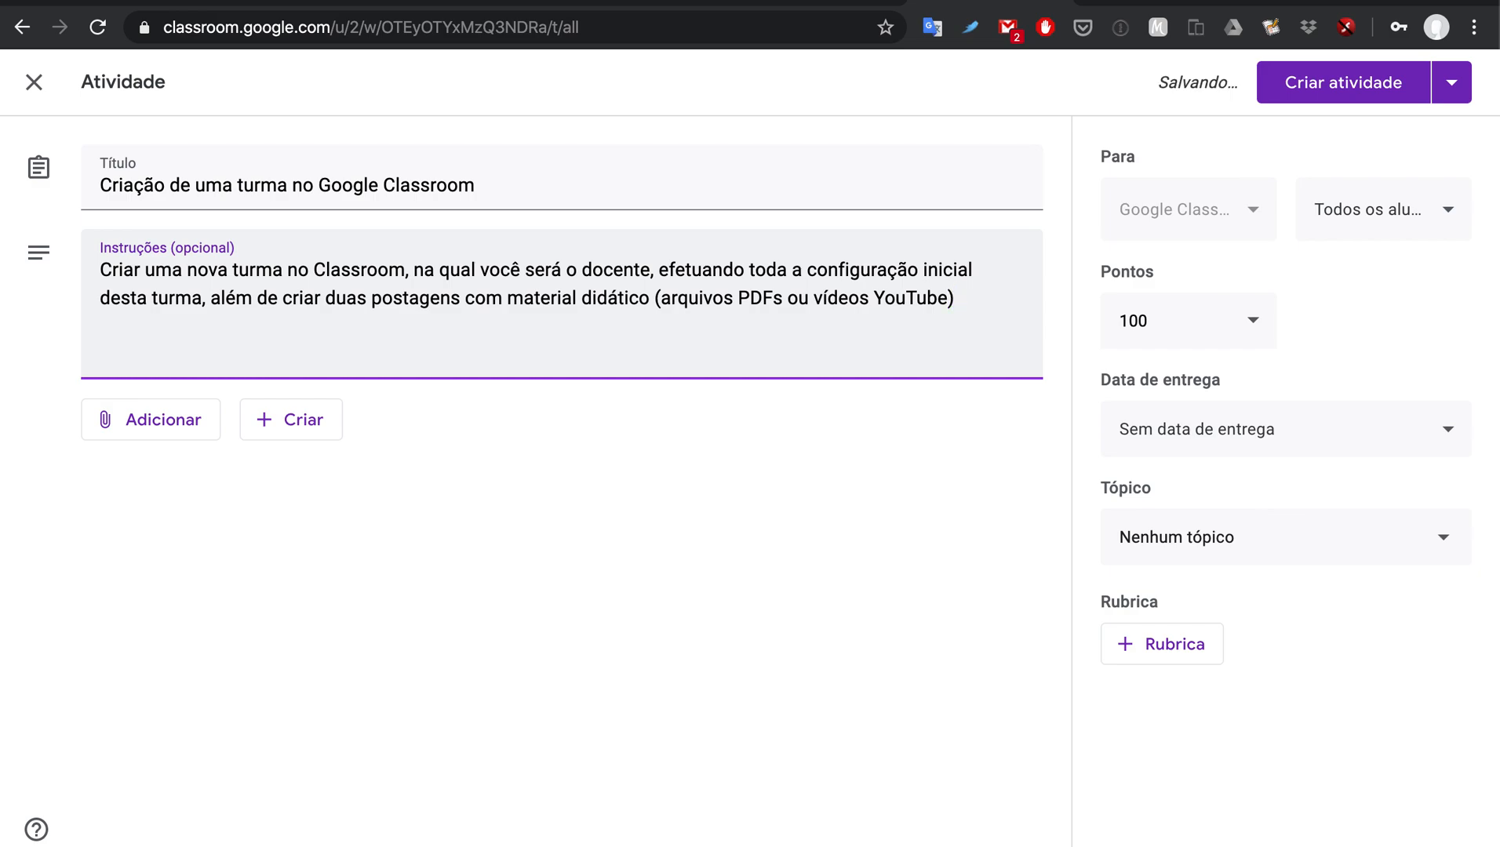
text( e uma atividade a ser entregue pelos alunos.)
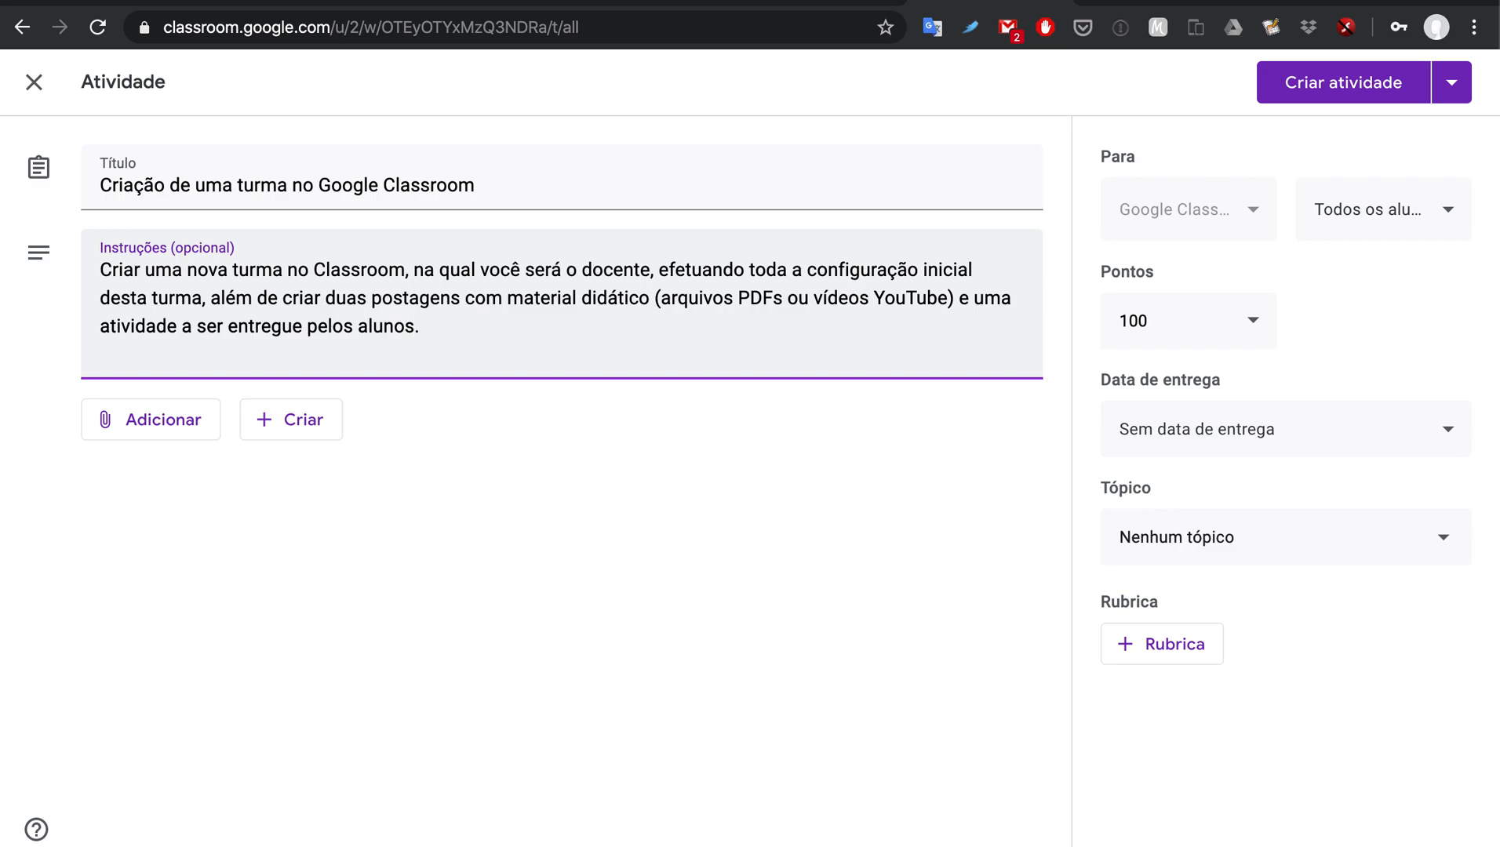
Step: Add a new line asking students to invite the professor, by name and e-mail, as co-teacher
key(Return)
text(Deve-se também convidar o pfor)
key(BackSpace)
key(BackSpace)
text(mo docente da)
text( mesma)
key(BackSpace)
key(BackSpace)
key(BackSpace)
key(BackSpace)
key(BackSpace)
key(BackSpace)
key(BackSpace)
text(e tal disciplina.)
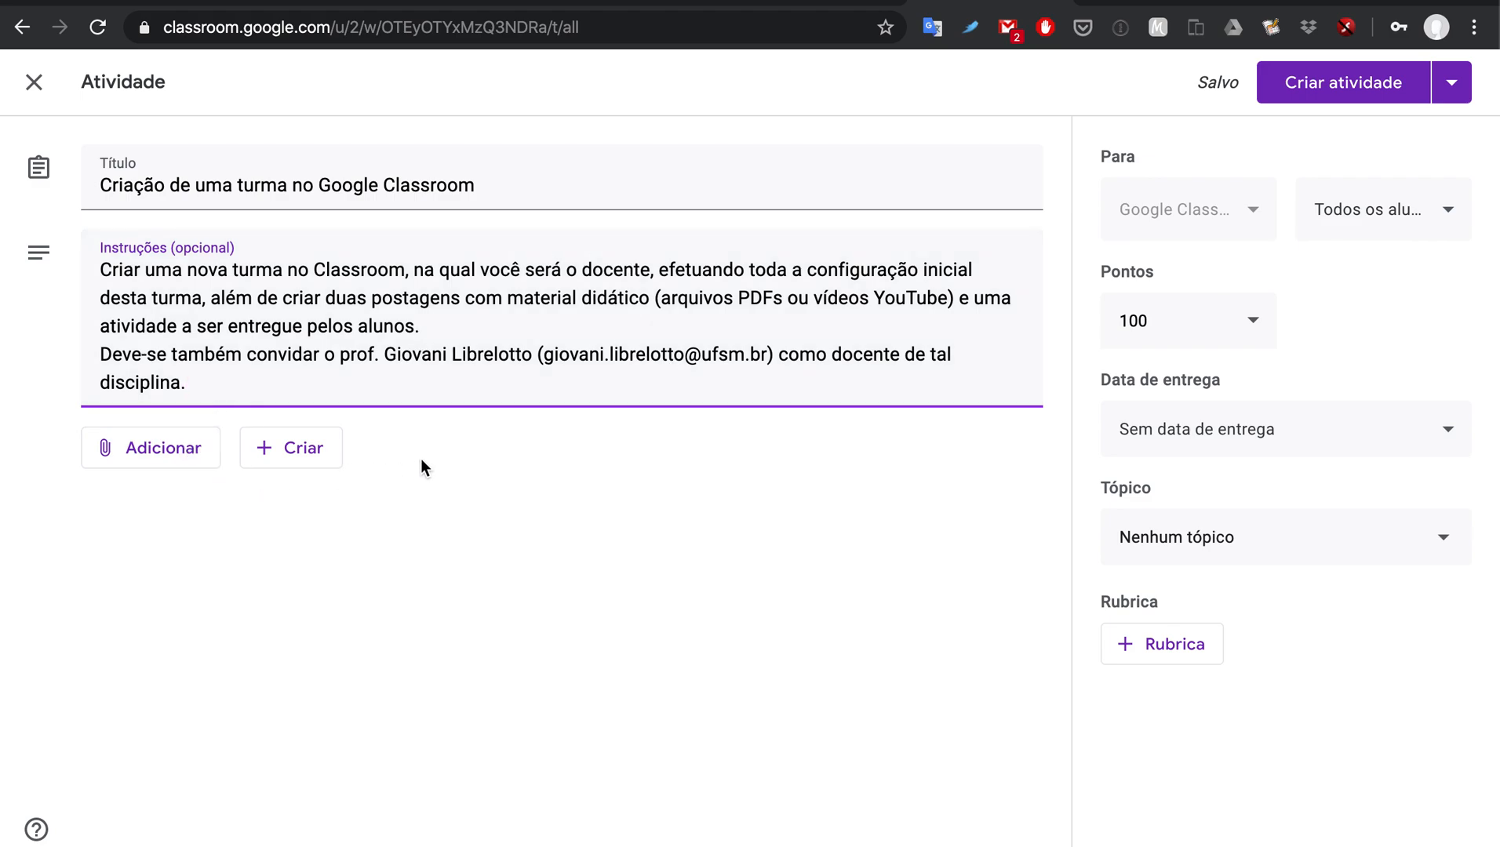
click(188, 461)
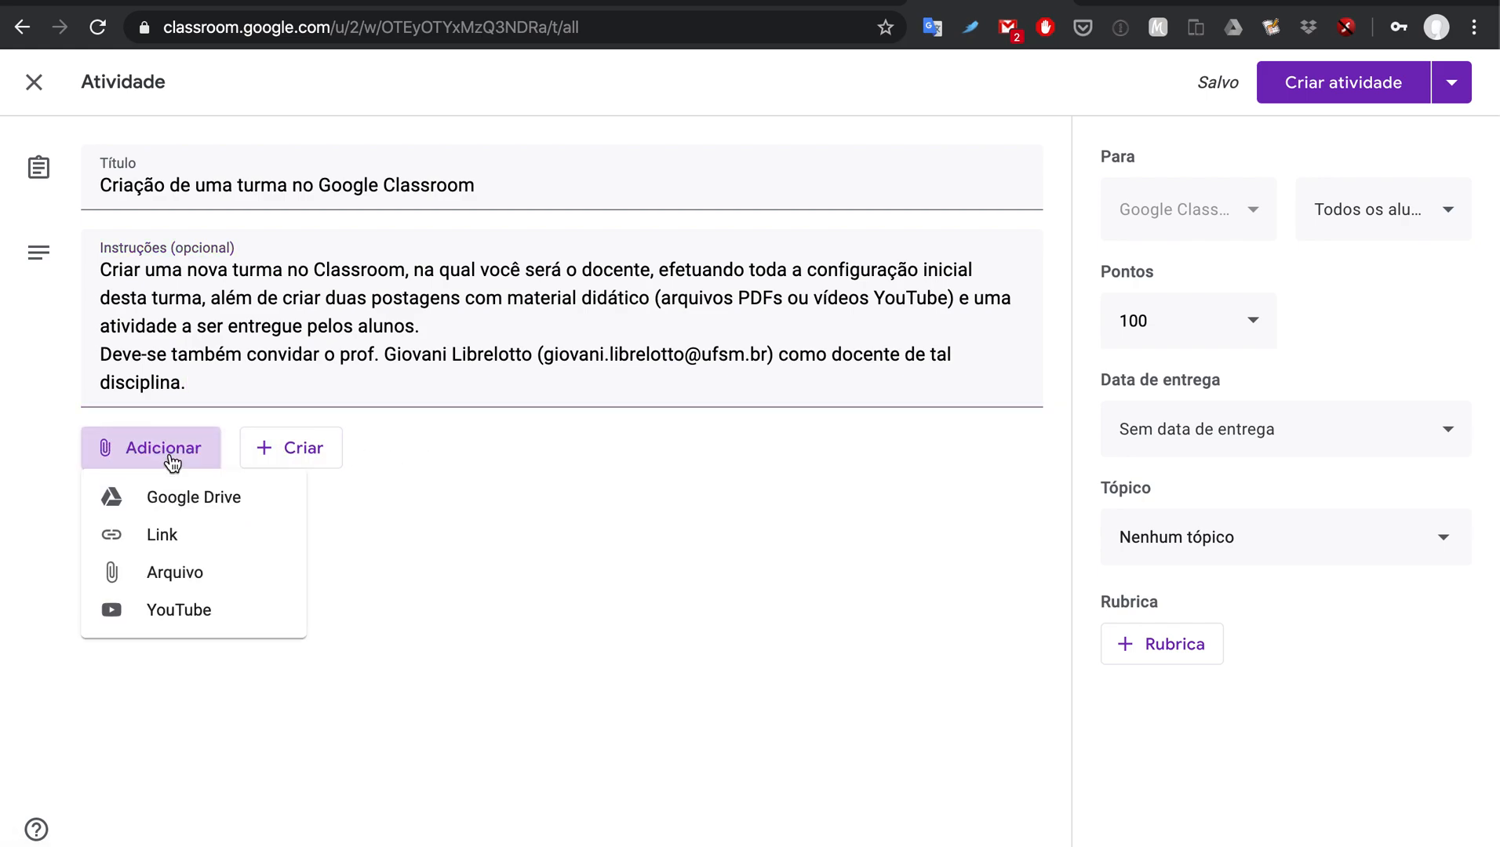
click(448, 514)
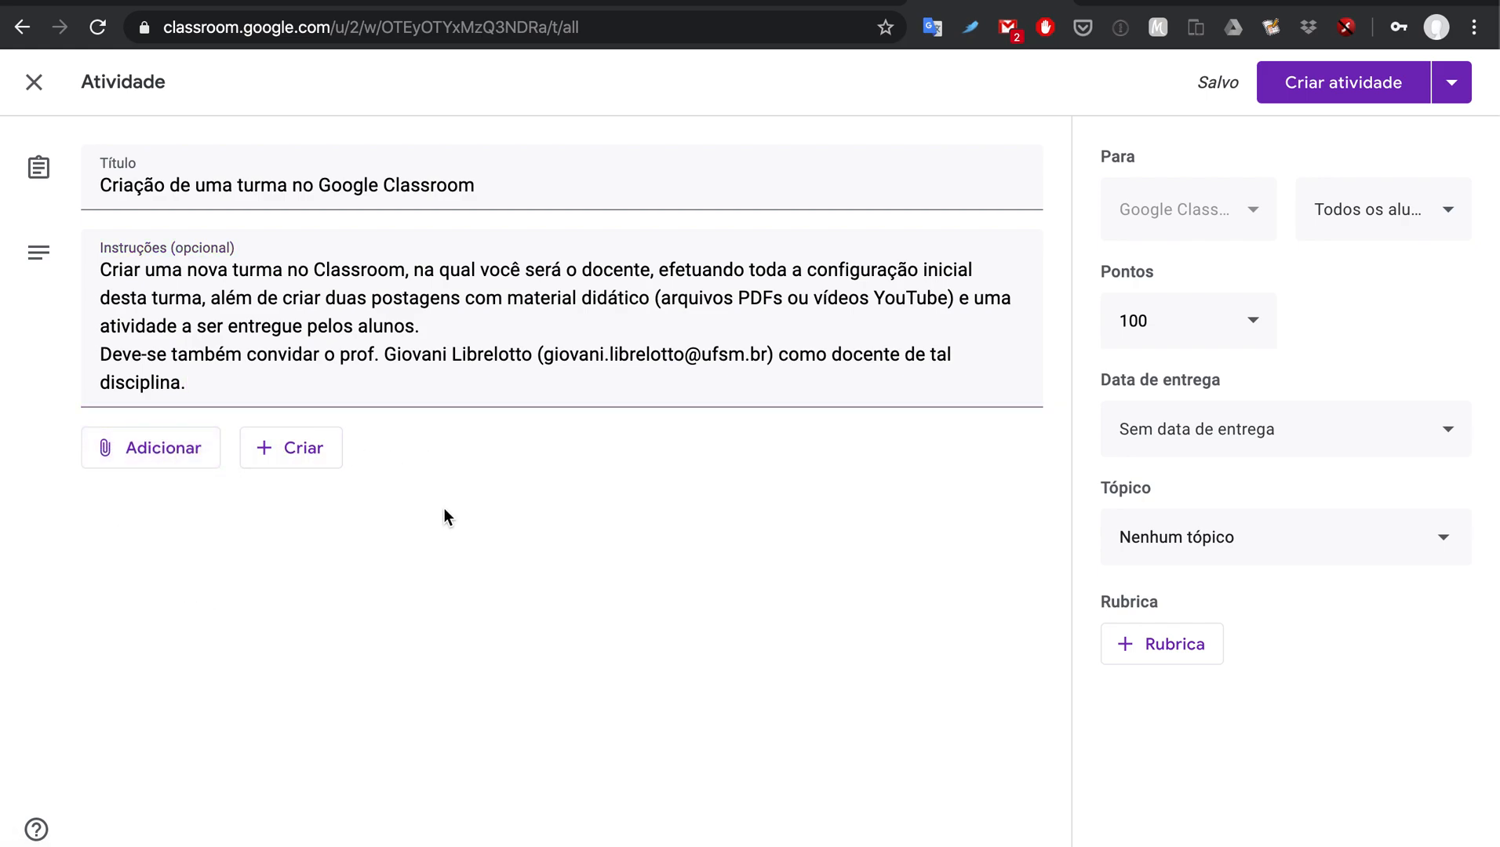
click(325, 463)
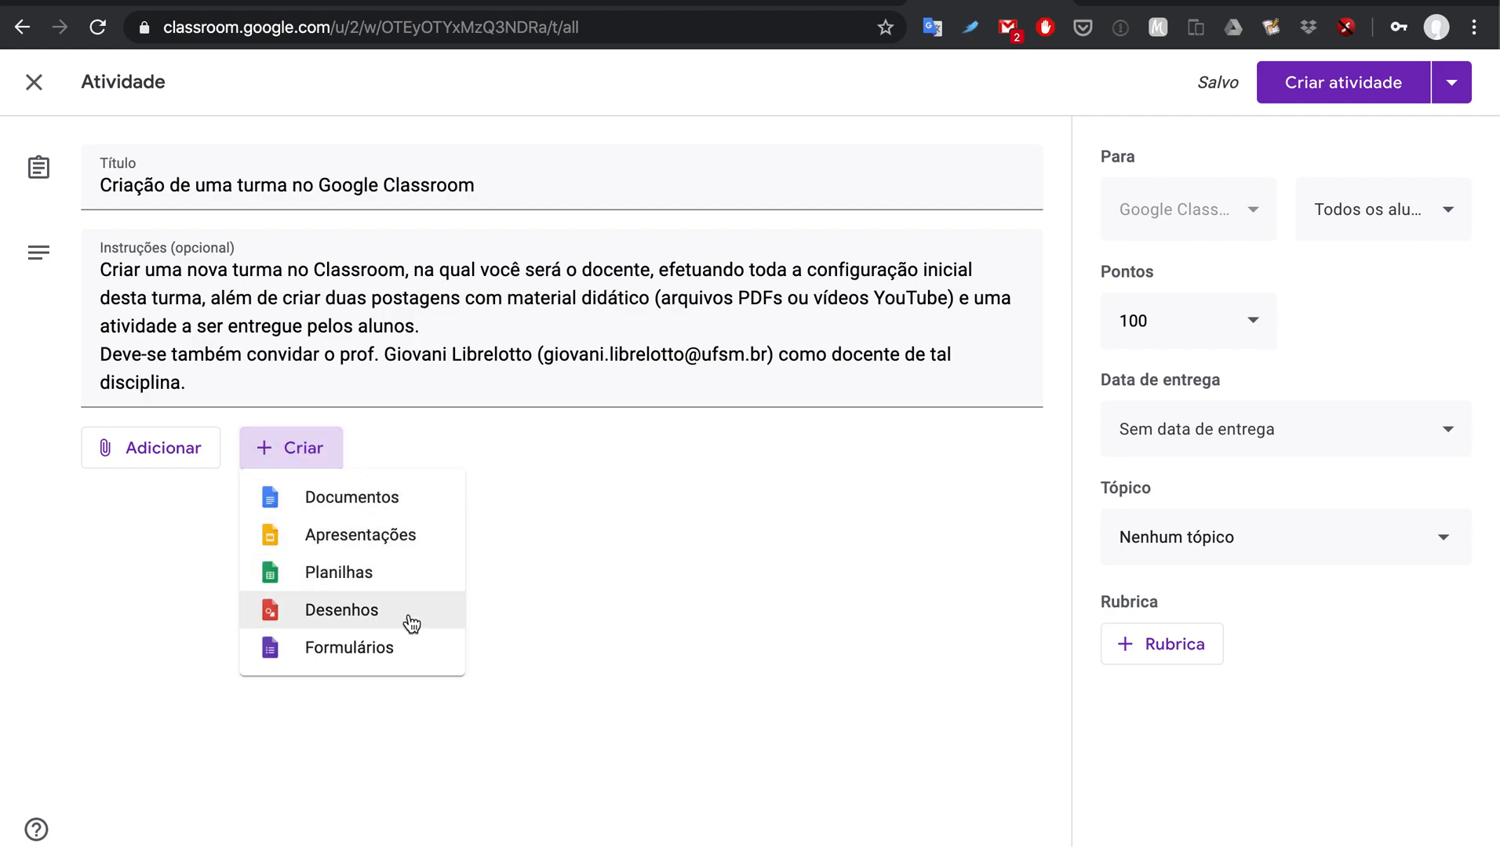
click(571, 510)
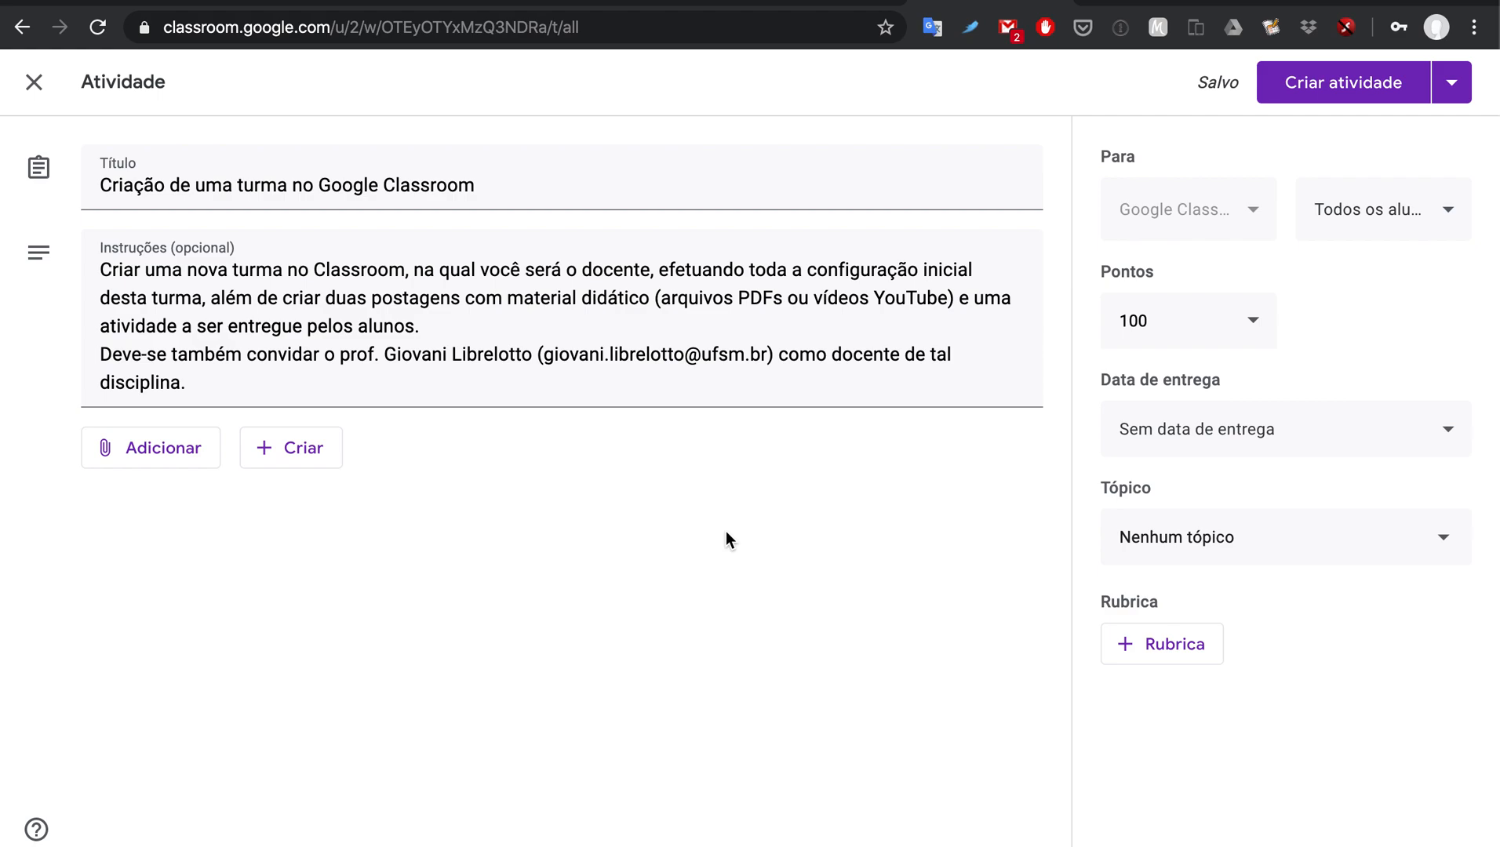
click(1149, 323)
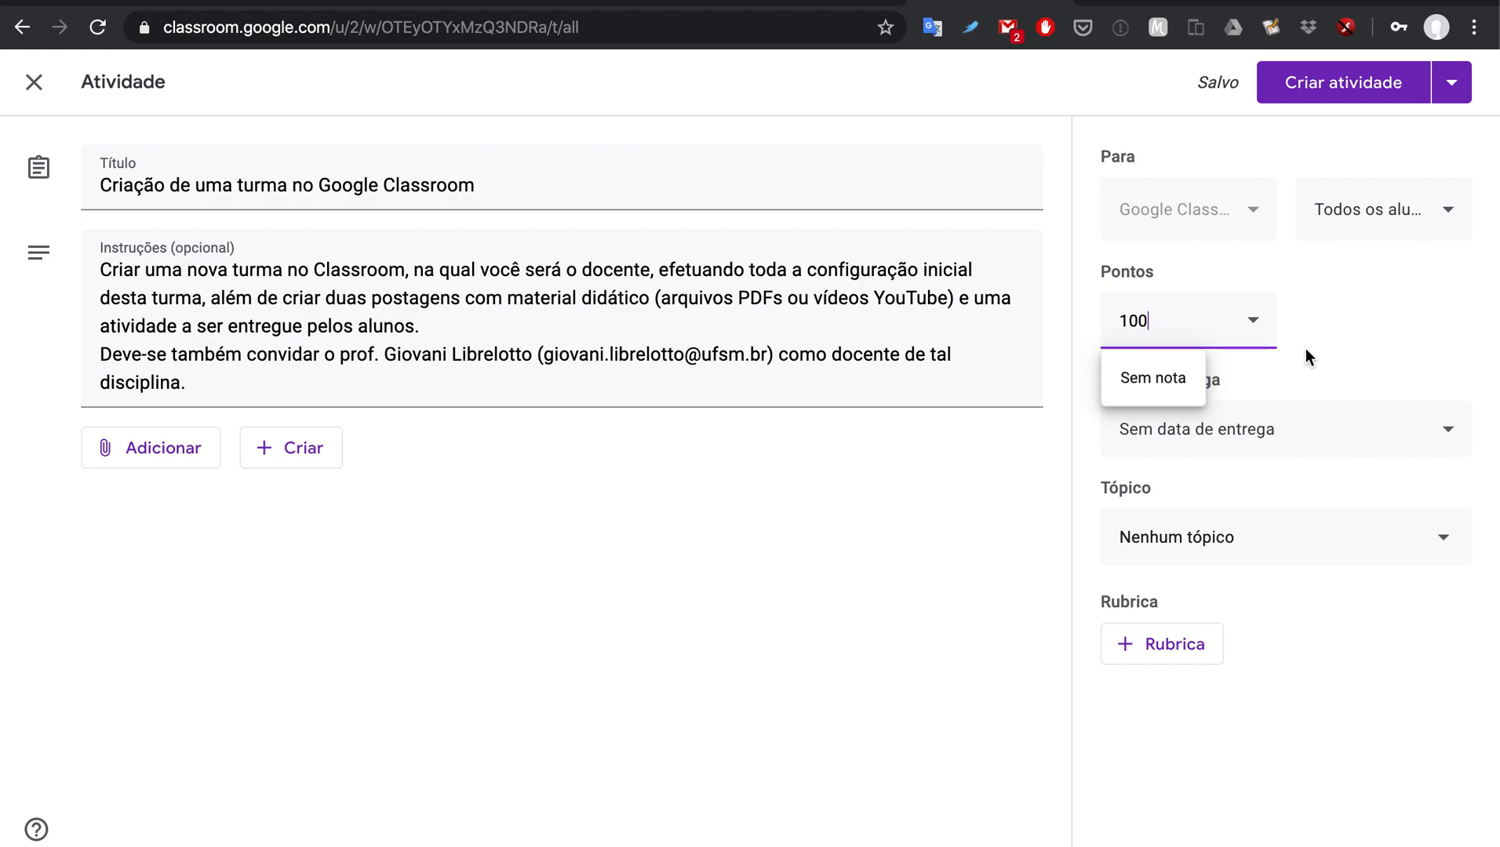
Step: Change the assignment's points from 100 to 20
key(BackSpace)
key(BackSpace)
key(BackSpace)
text(20)
click(1065, 484)
Step: Set the assignment's due date to 23 April 2020 at 23:59
click(1332, 440)
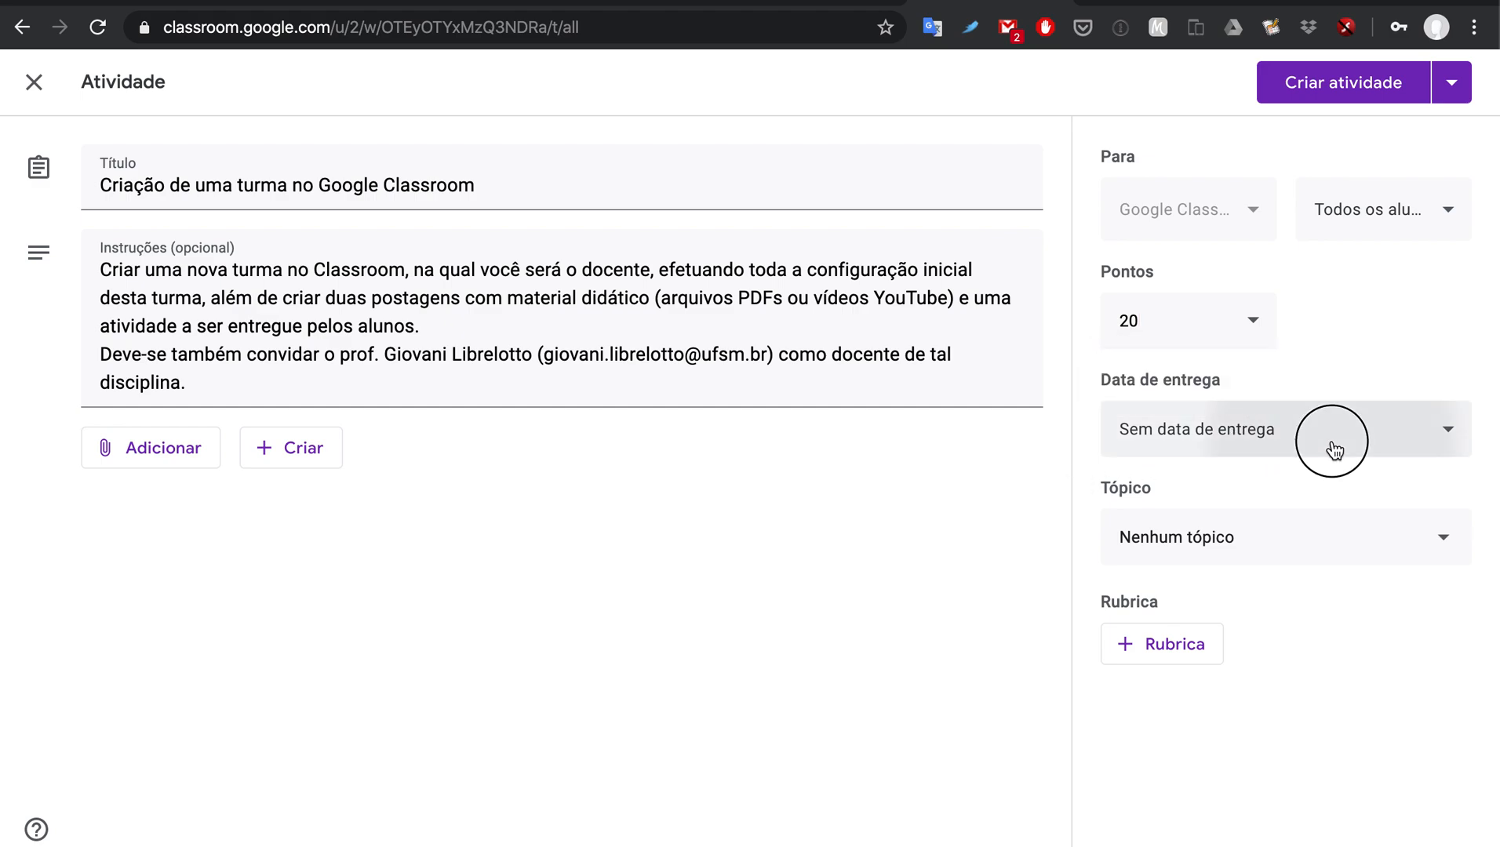
click(1333, 535)
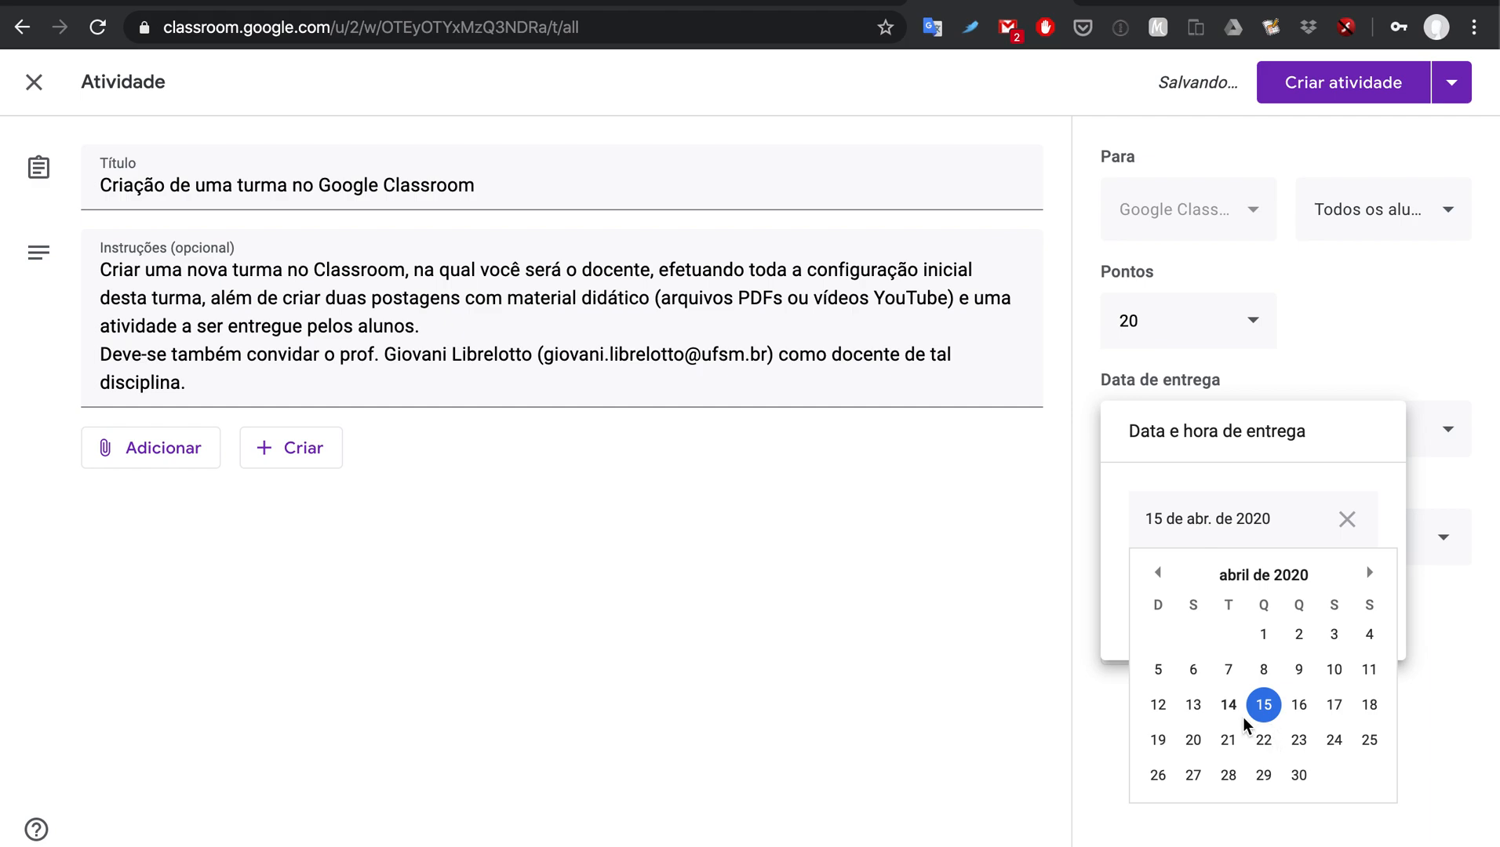
click(1229, 739)
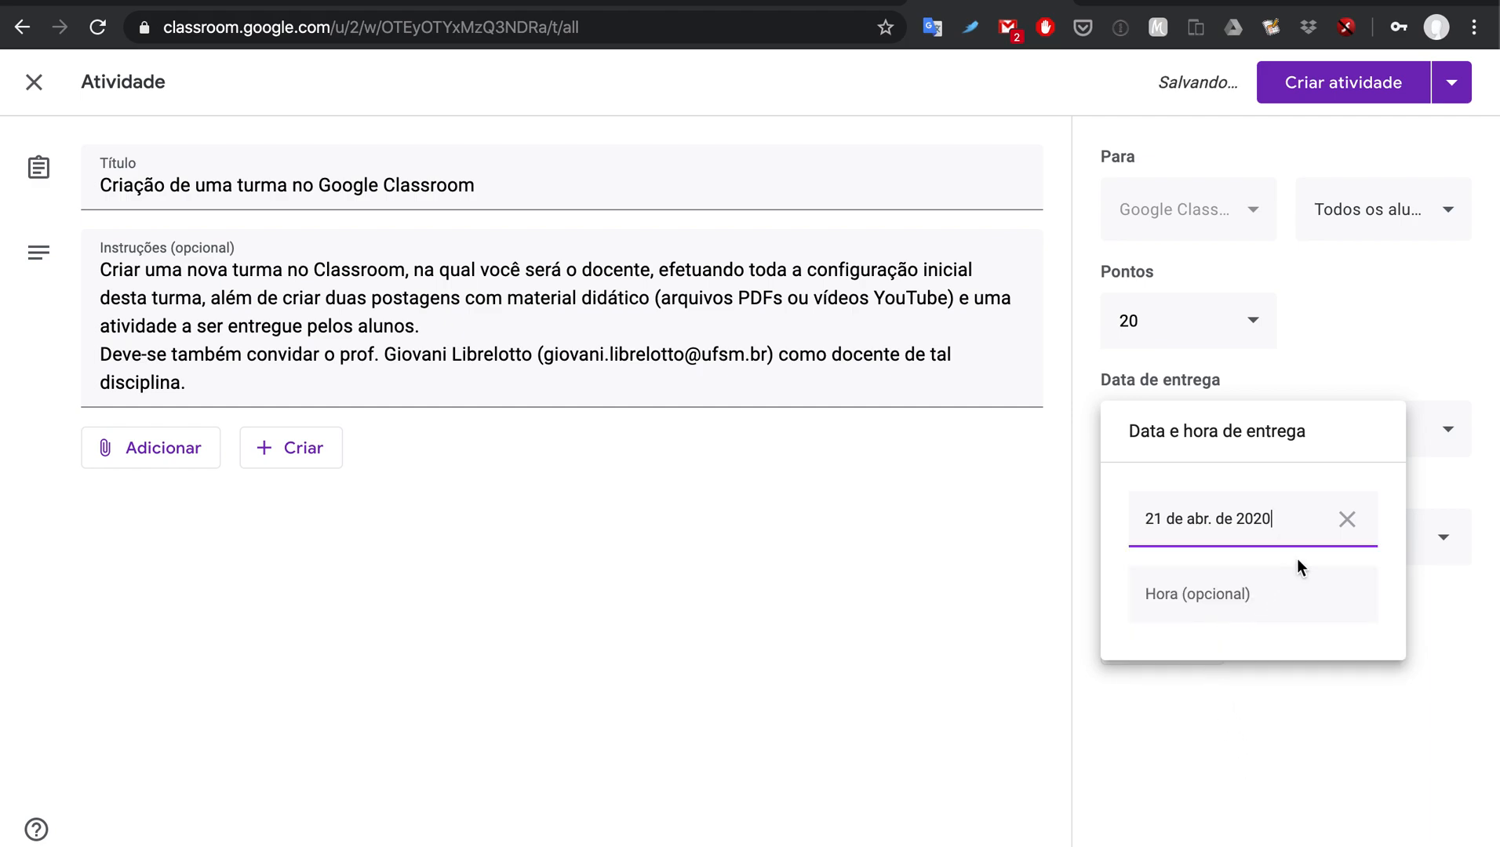
click(1295, 519)
click(1296, 740)
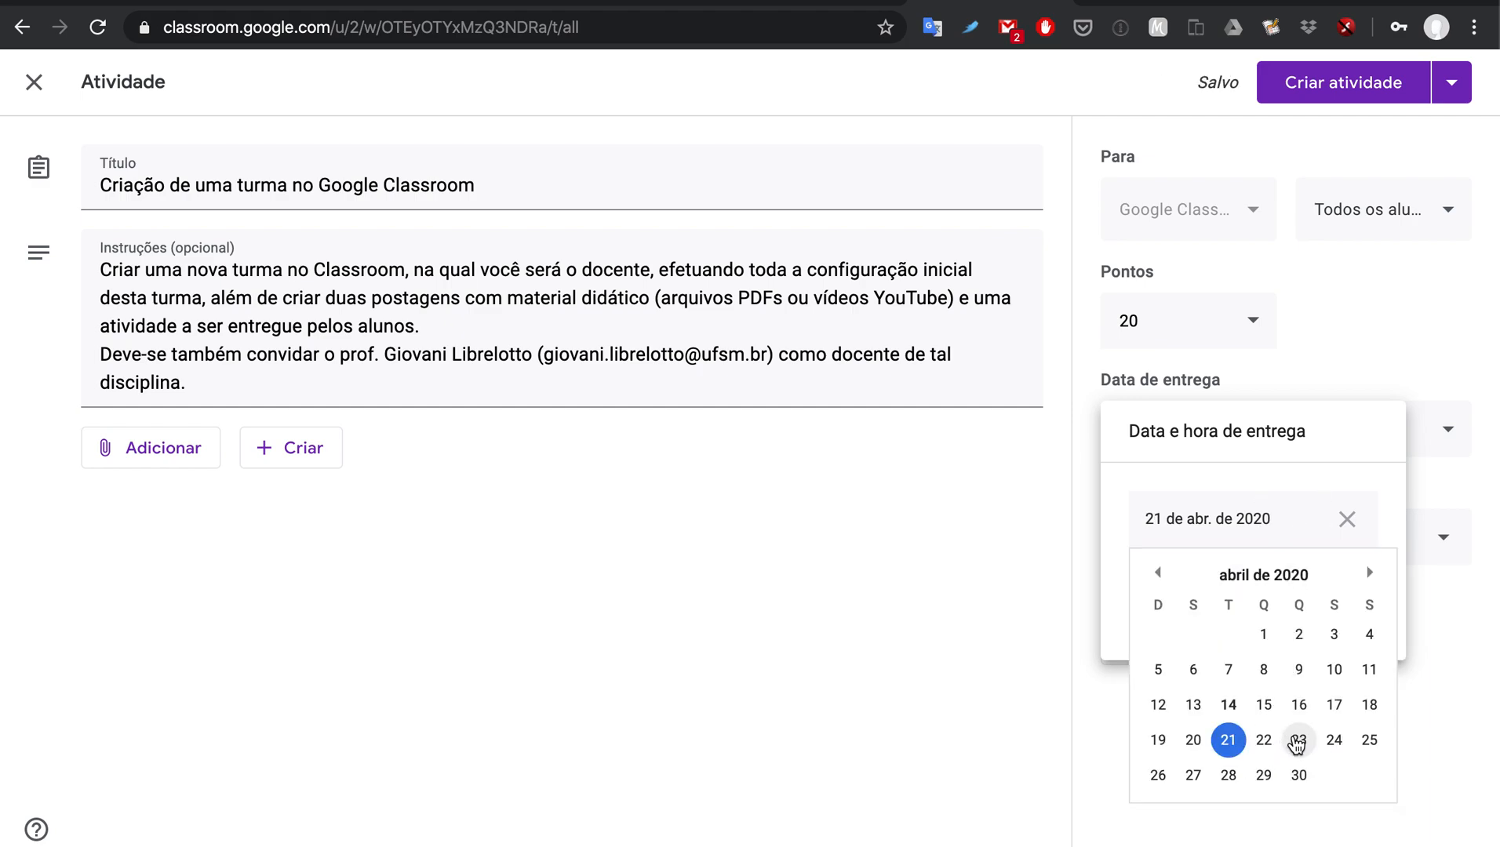
click(1170, 594)
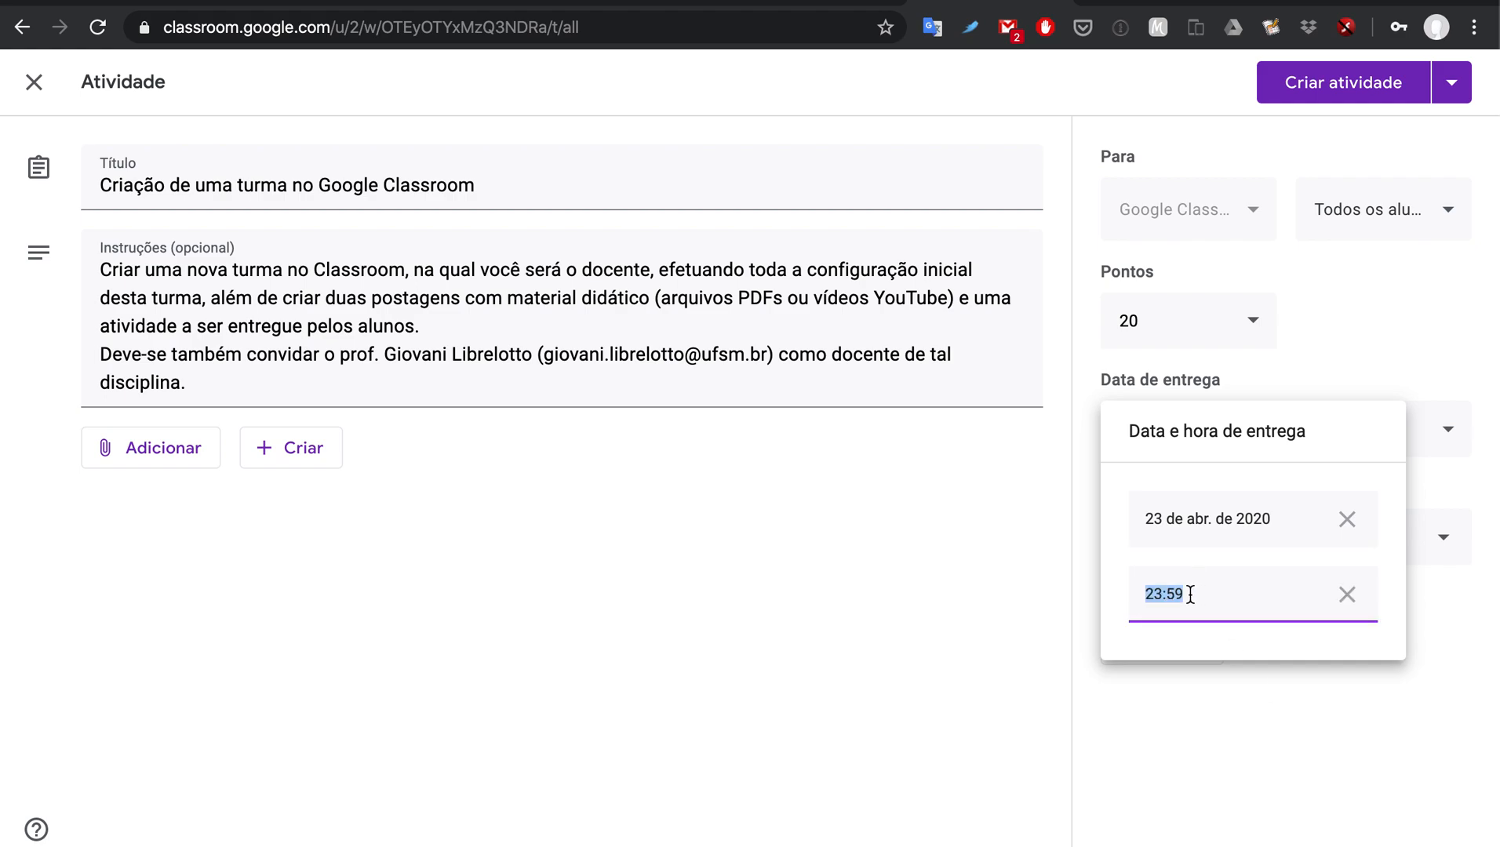
click(1198, 688)
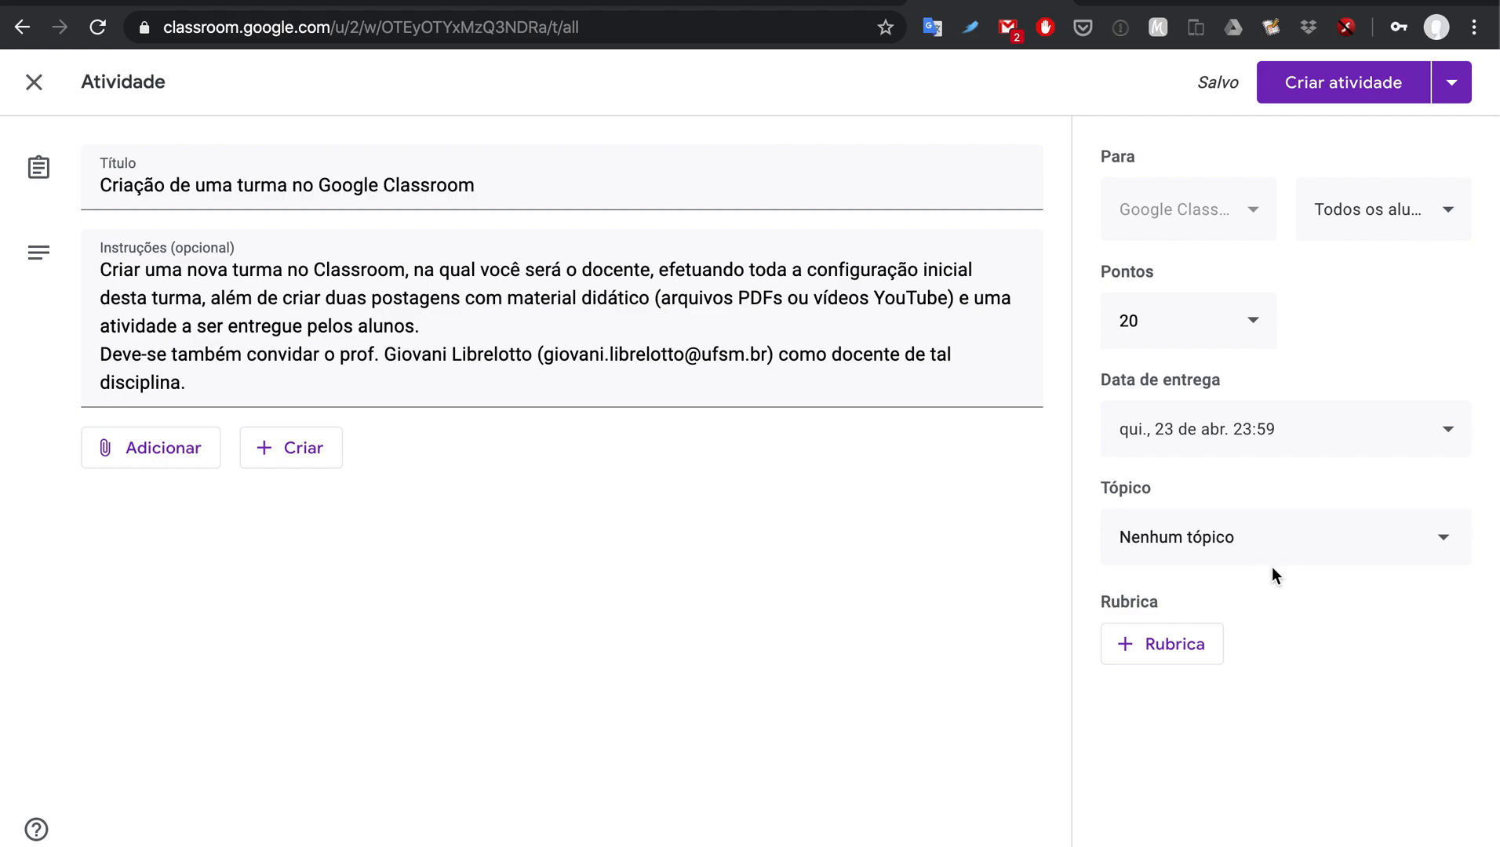
click(1175, 661)
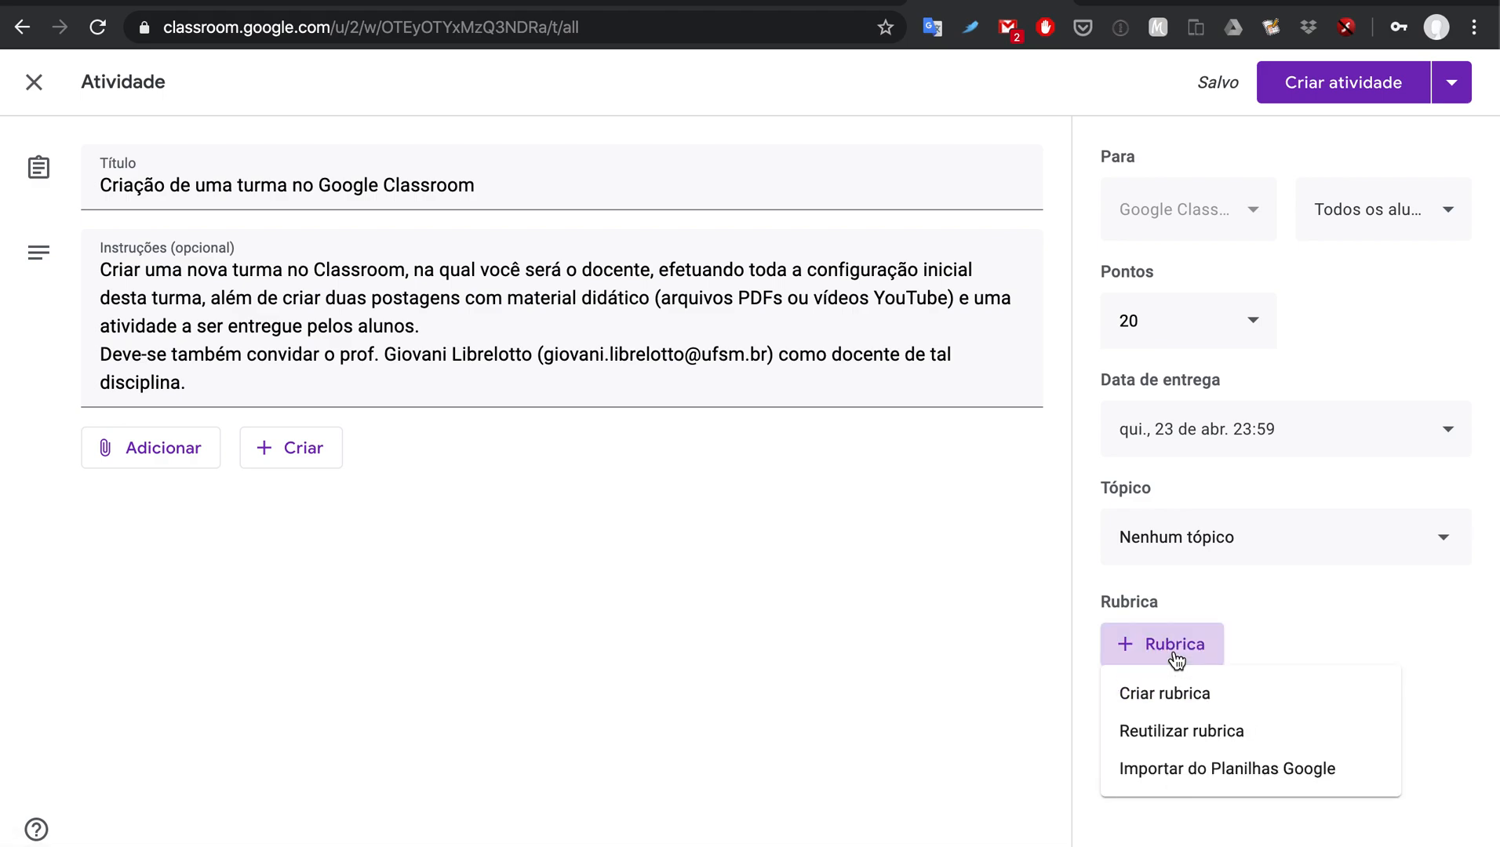
Step: Create a brand-new blank rubric from the + Rubrica menu
click(1241, 706)
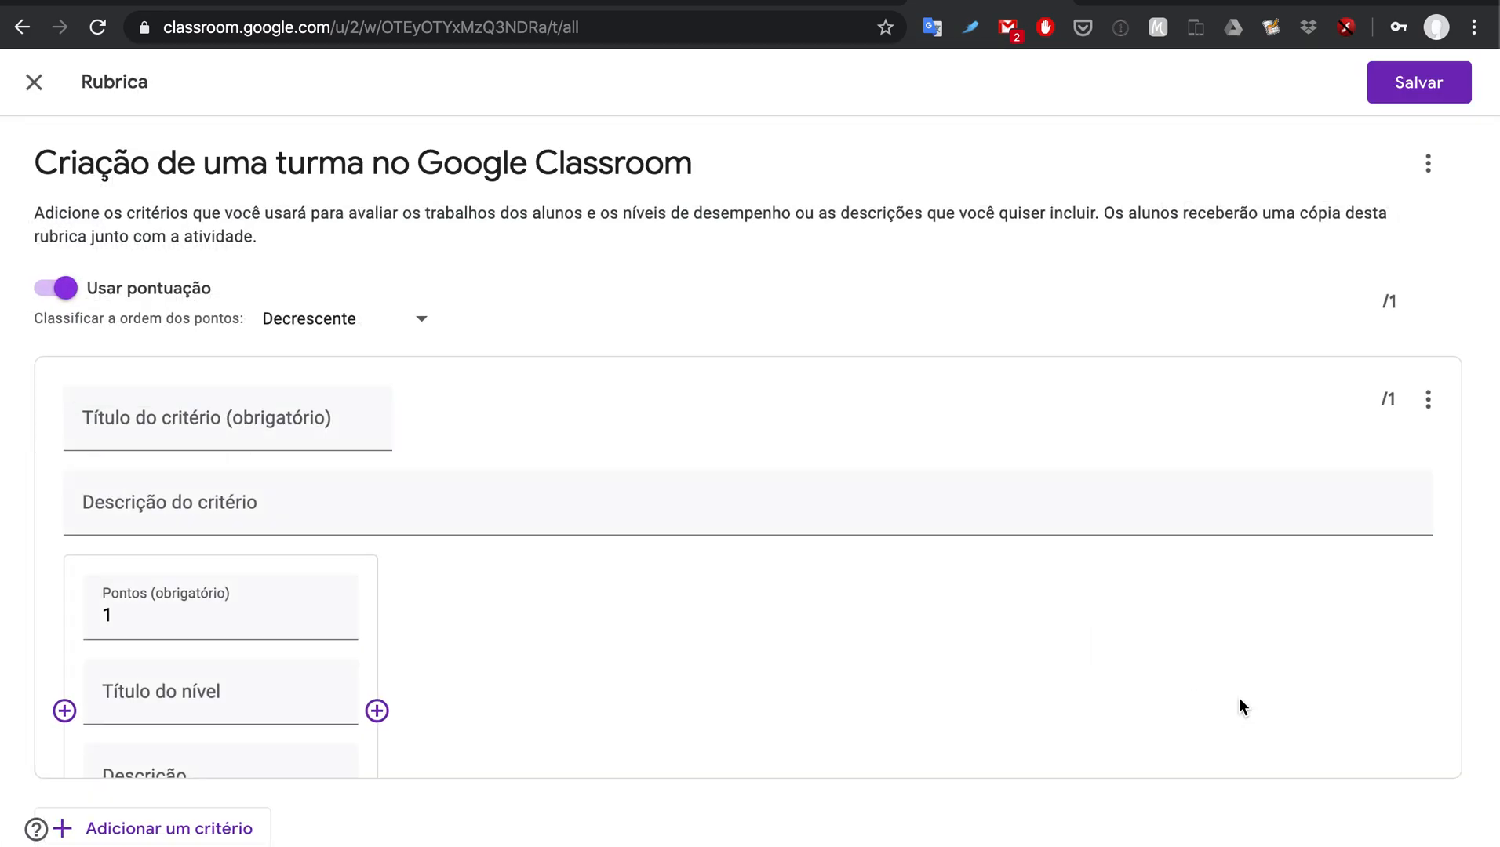
scroll(697, 436, down, 2)
scroll(698, 436, up, 2)
scroll(553, 633, down, 2)
Step: Add two more level columns and make the first level 20 points, 'Trabalho completo'
click(377, 589)
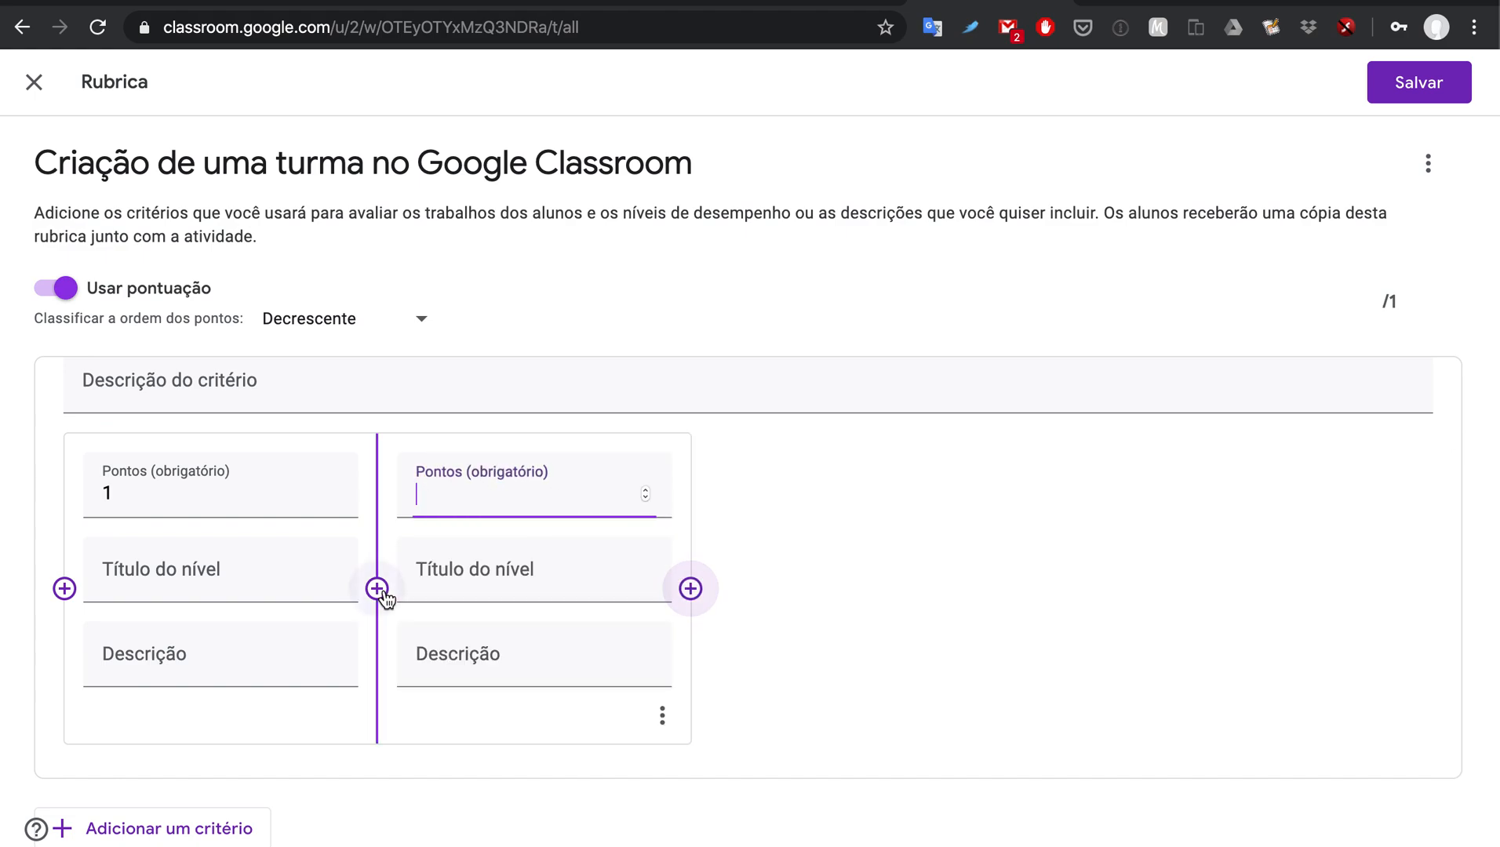
click(690, 601)
click(114, 490)
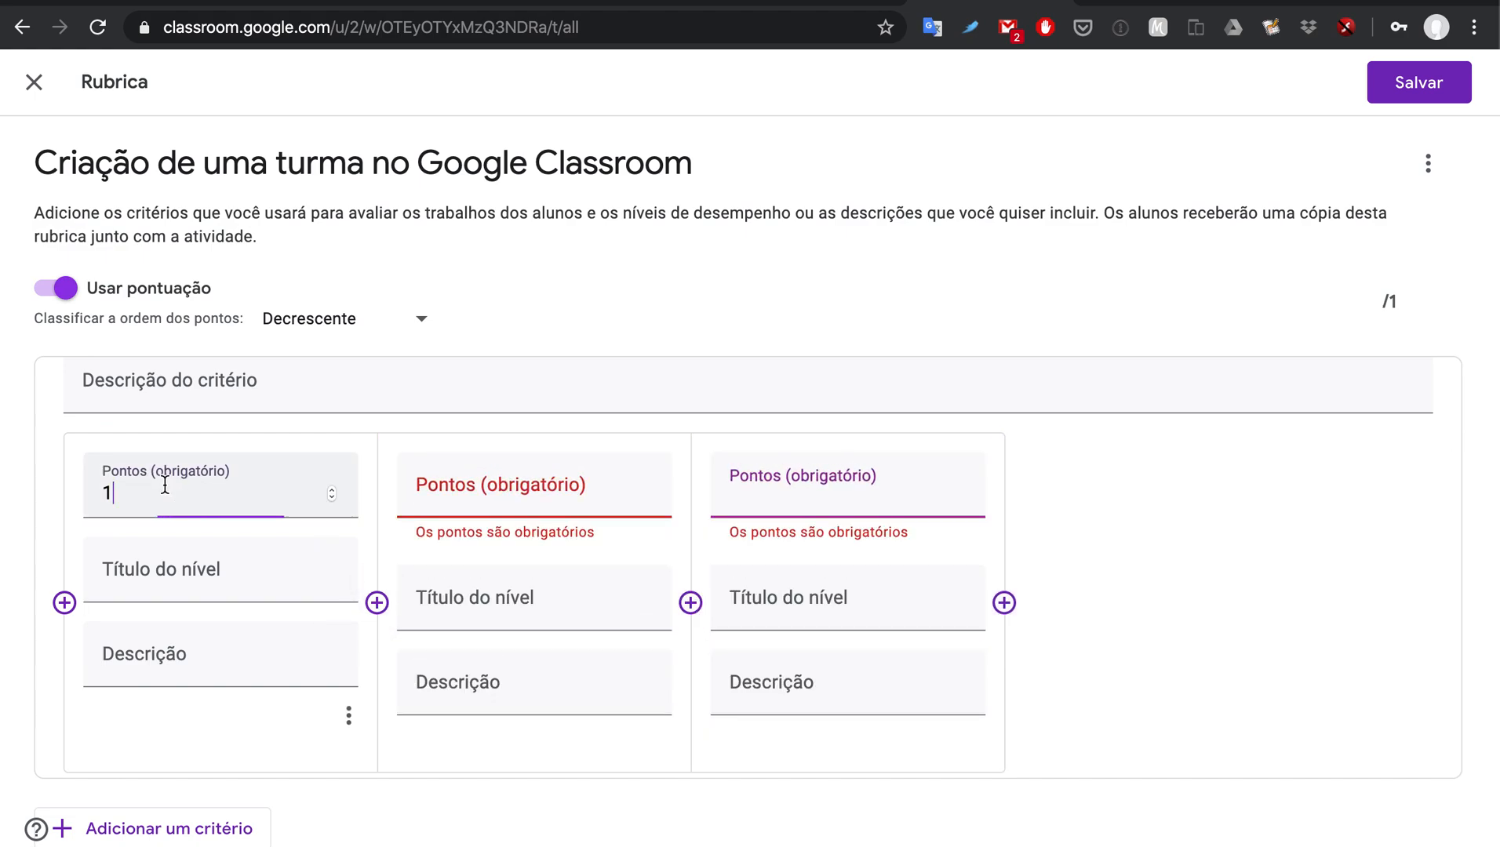
key(BackSpace)
text(20)
click(139, 571)
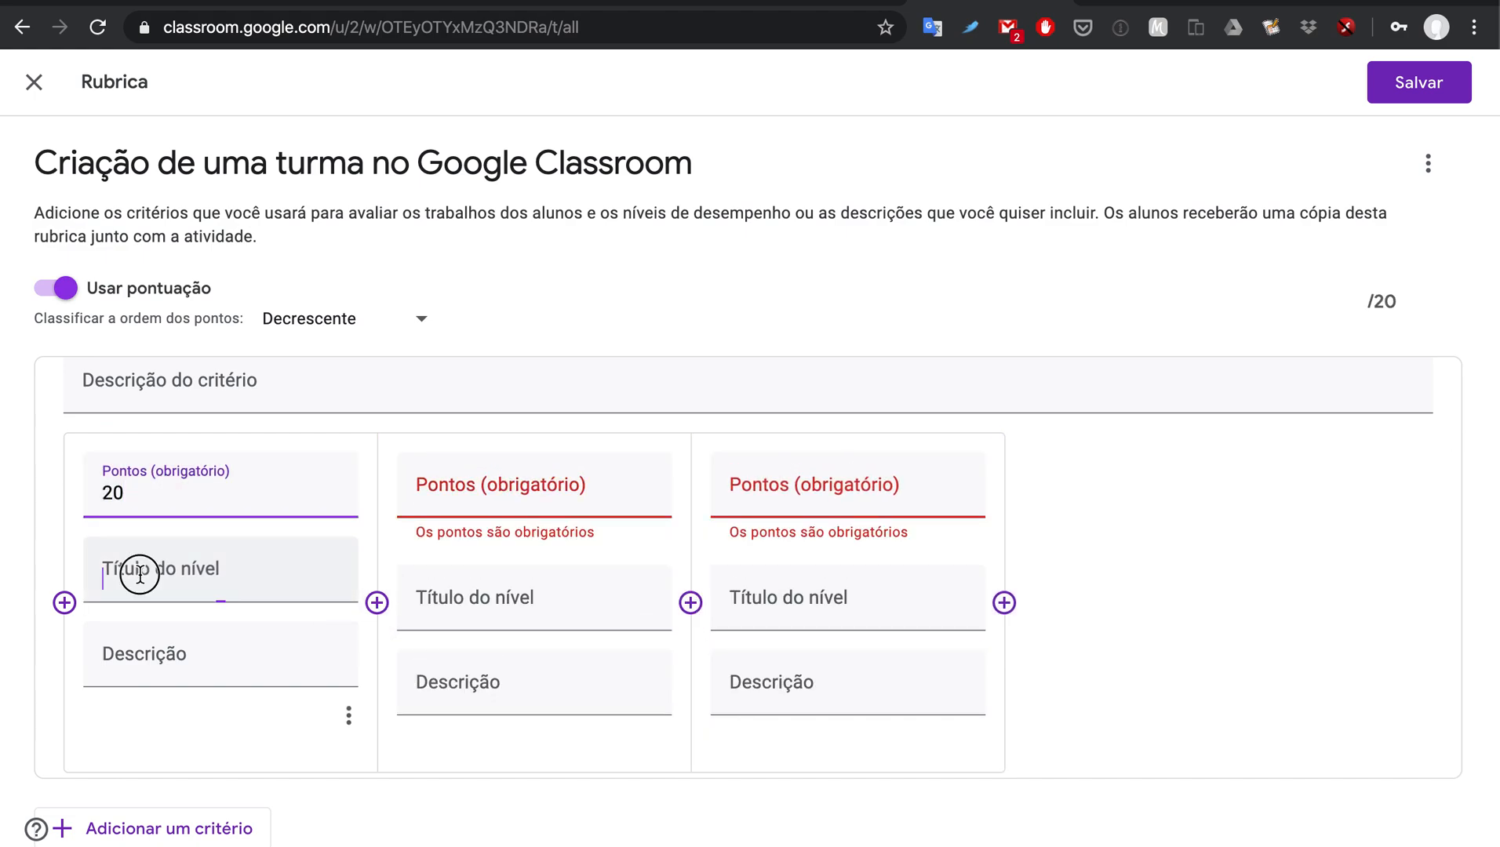
text(Trabala)
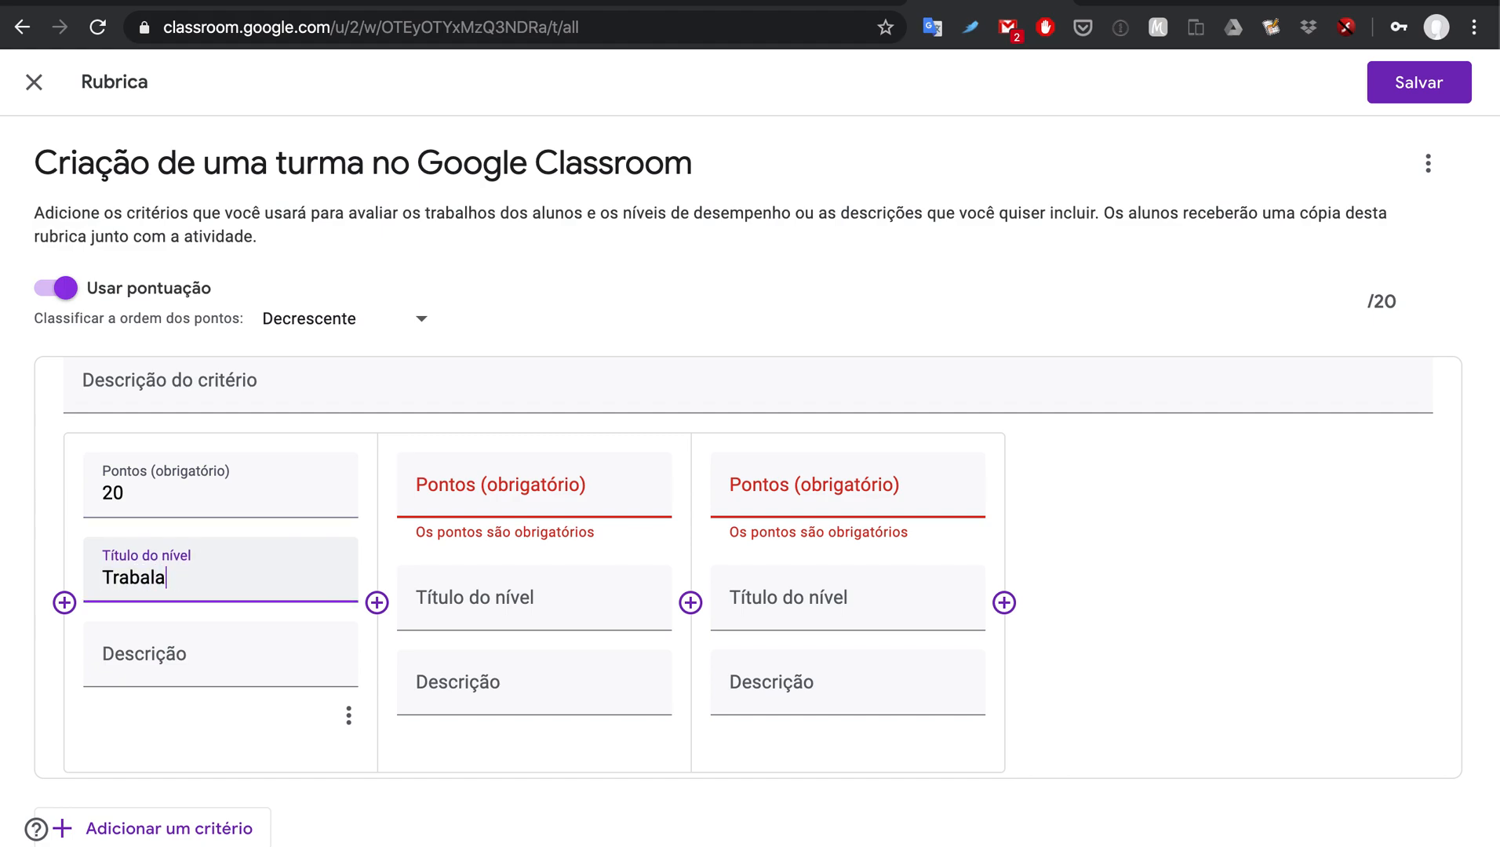
key(BackSpace)
text(ho completo)
click(405, 525)
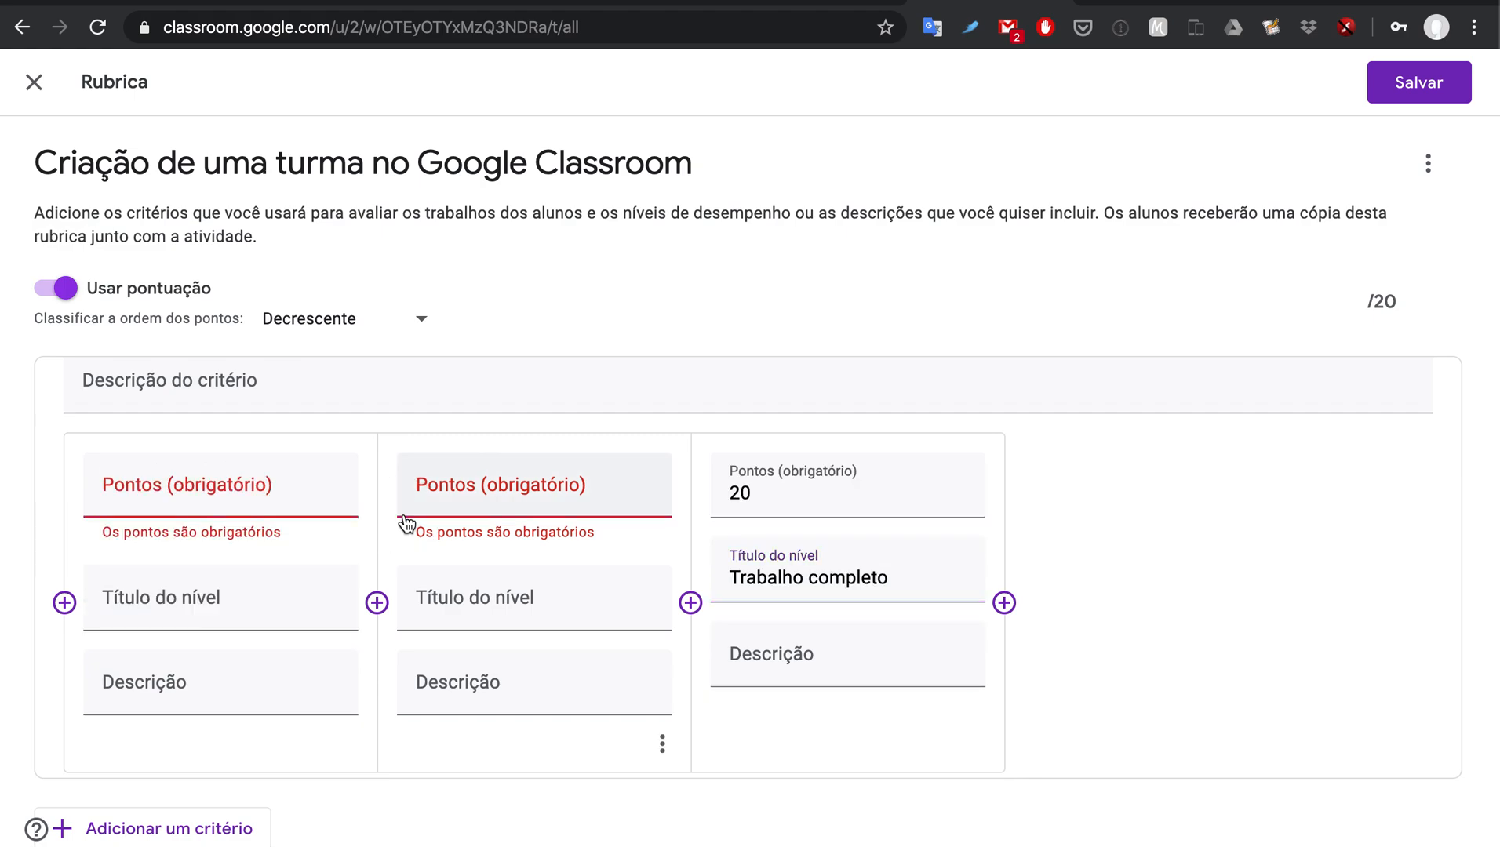
Step: Give the middle level 10 points and the title 'Turma criada somente com postagem'
click(265, 482)
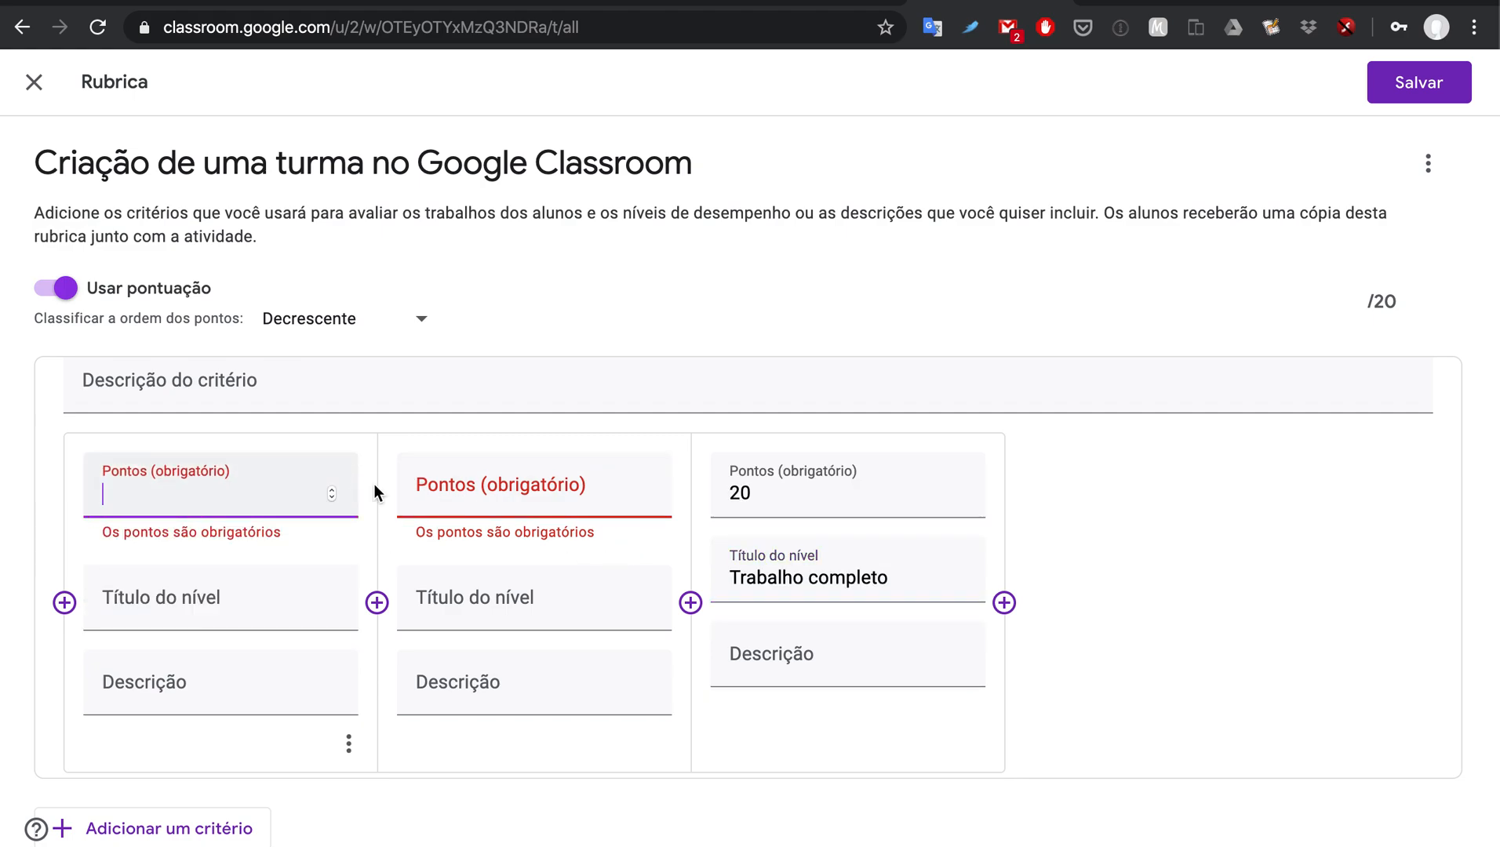
click(481, 489)
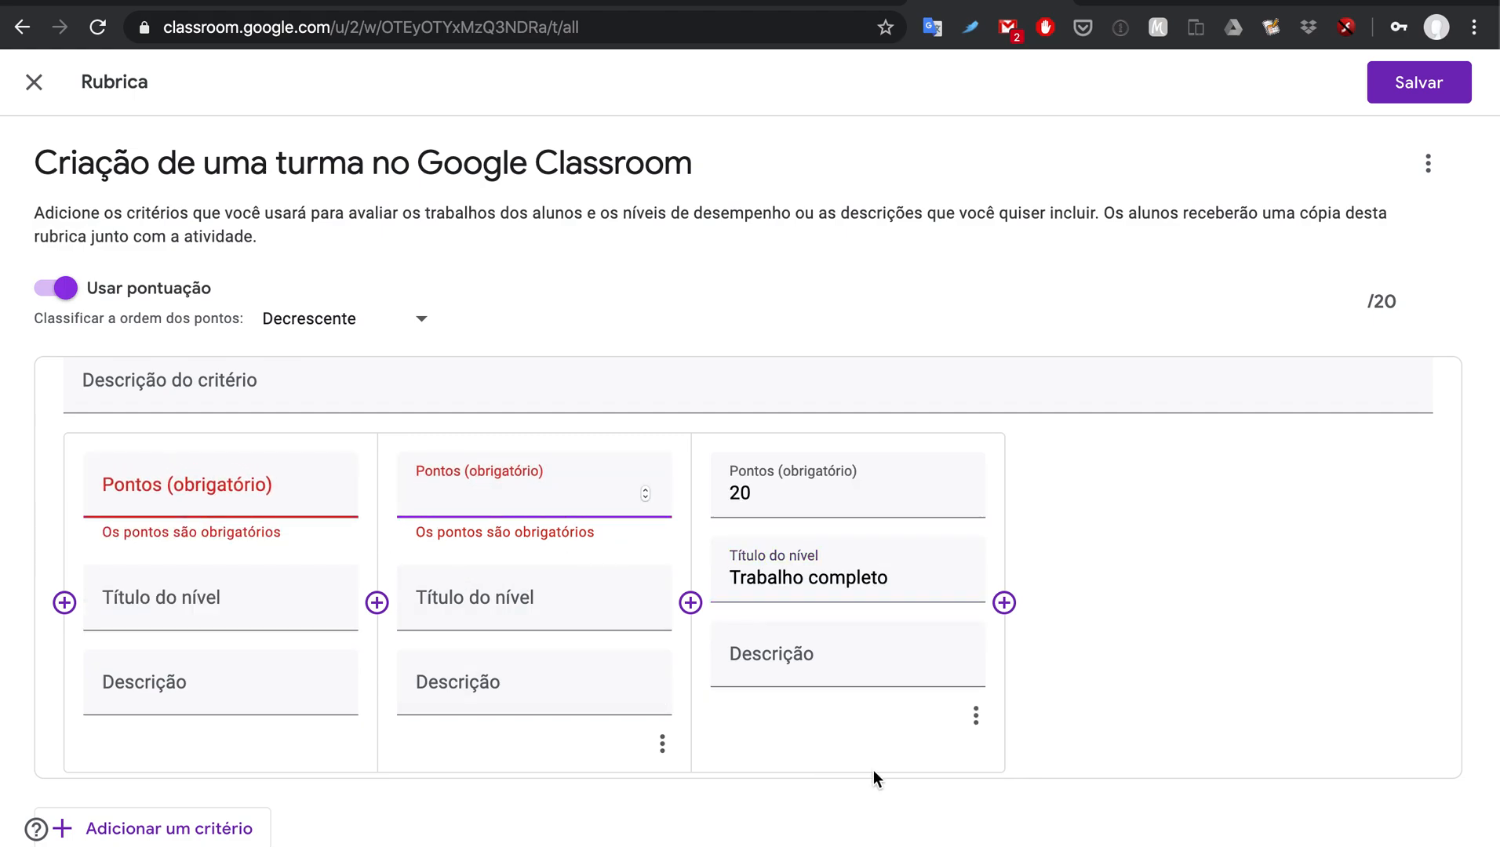
text(10)
click(560, 610)
text(Som)
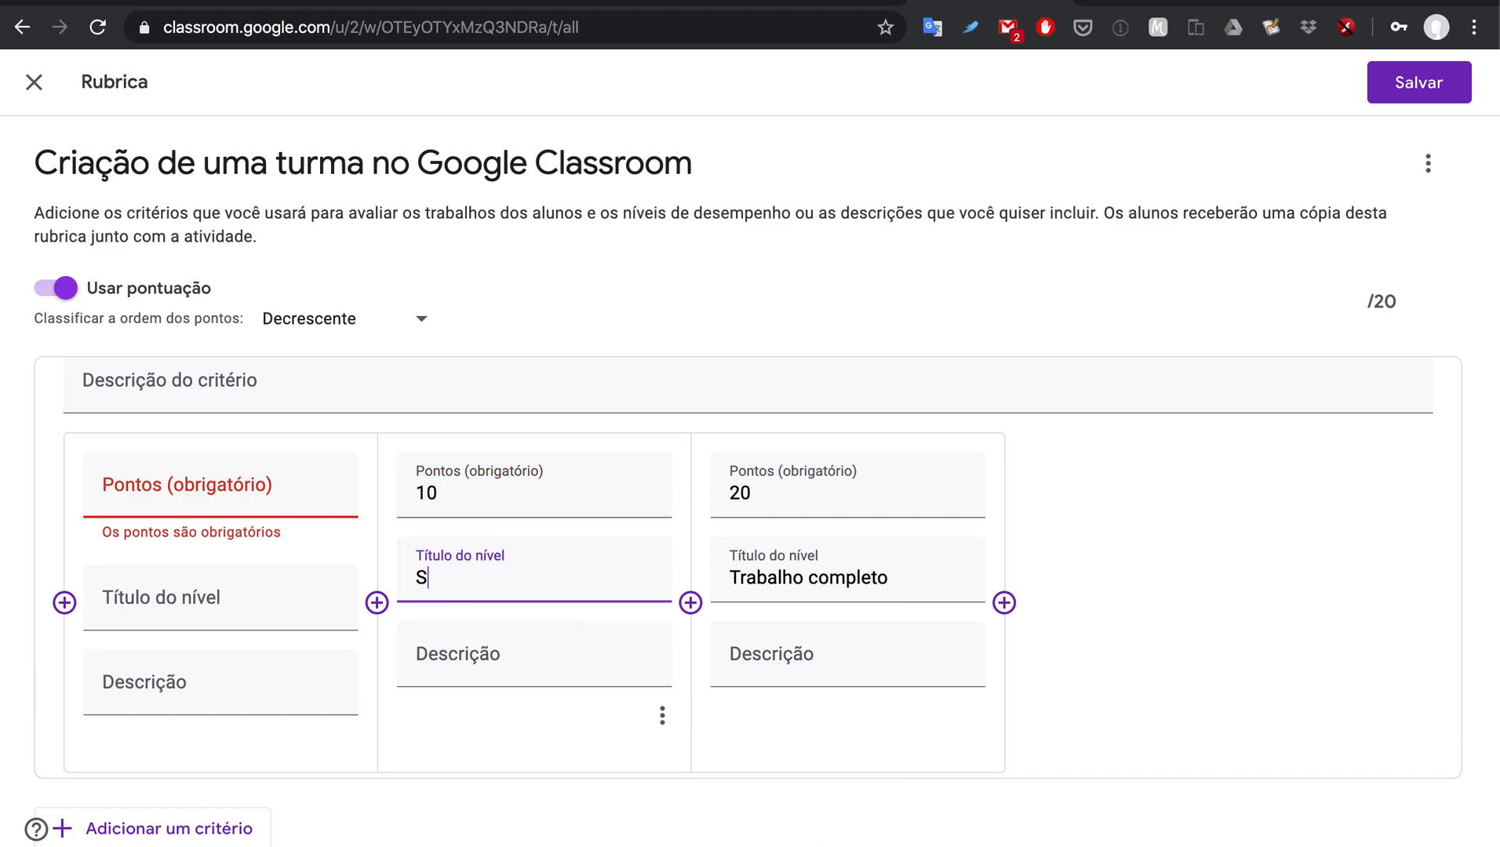
key(BackSpace)
key(BackSpace)
key(BackSpace)
text(Turma criada co)
key(BackSpace)
key(BackSpace)
text(somente com postagen)
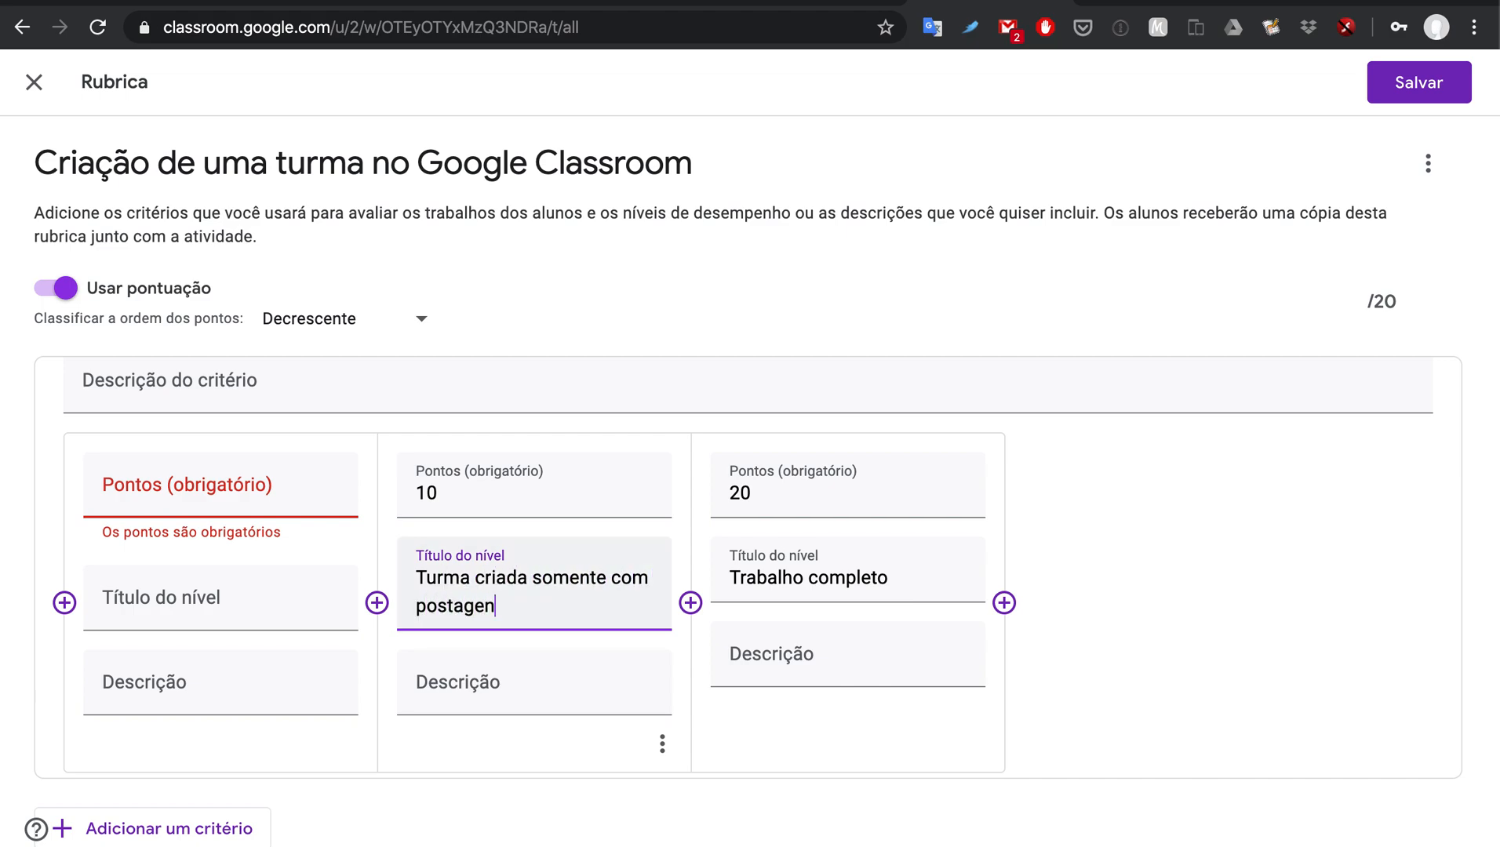
key(BackSpace)
text(m postagem)
Step: Change the middle level to 14 points and extend its title with 'ou atividade'
click(249, 481)
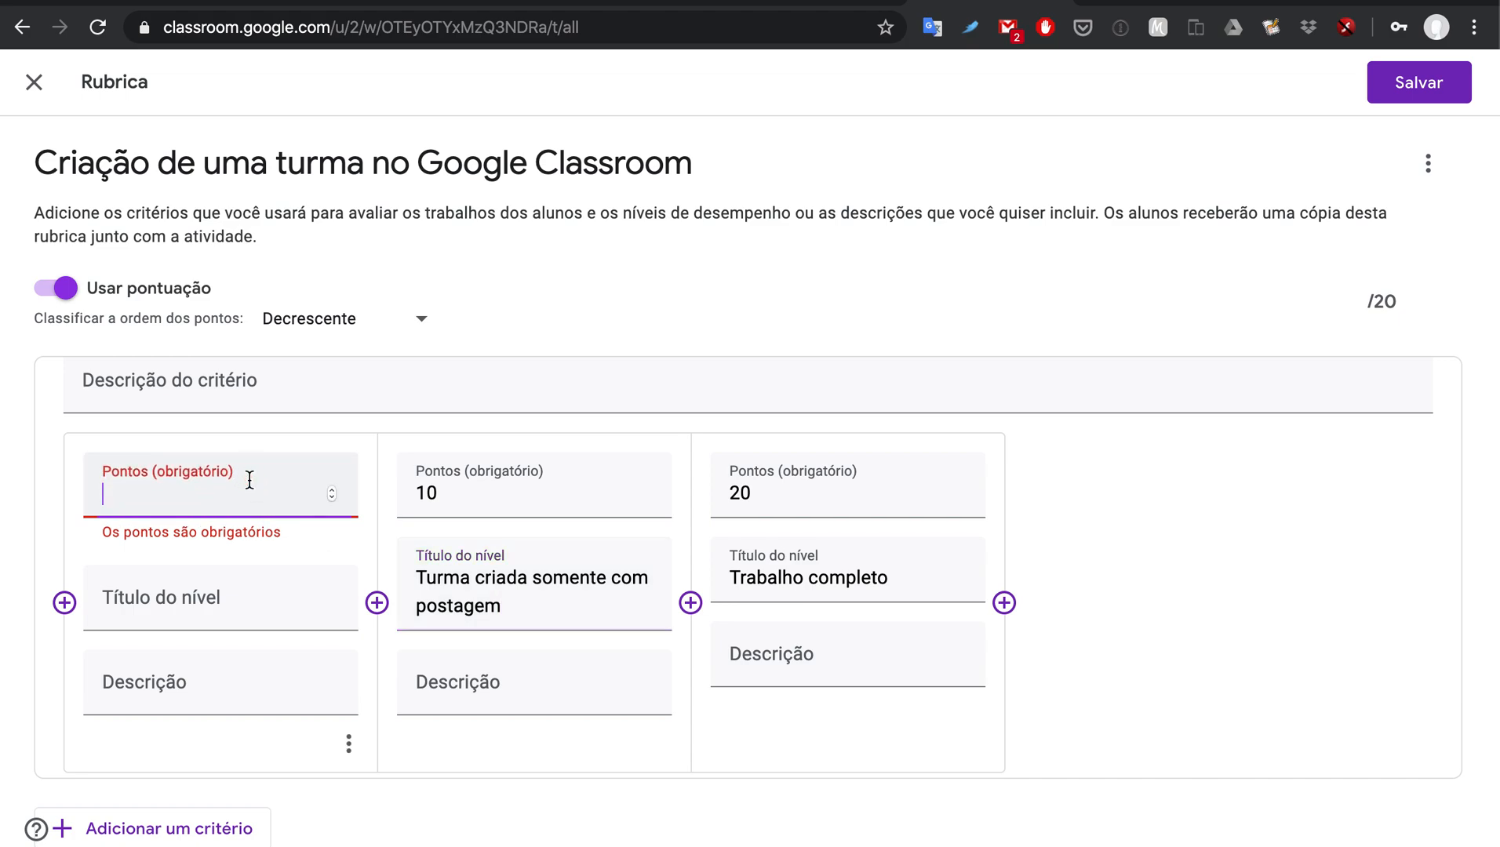
text(10)
click(233, 585)
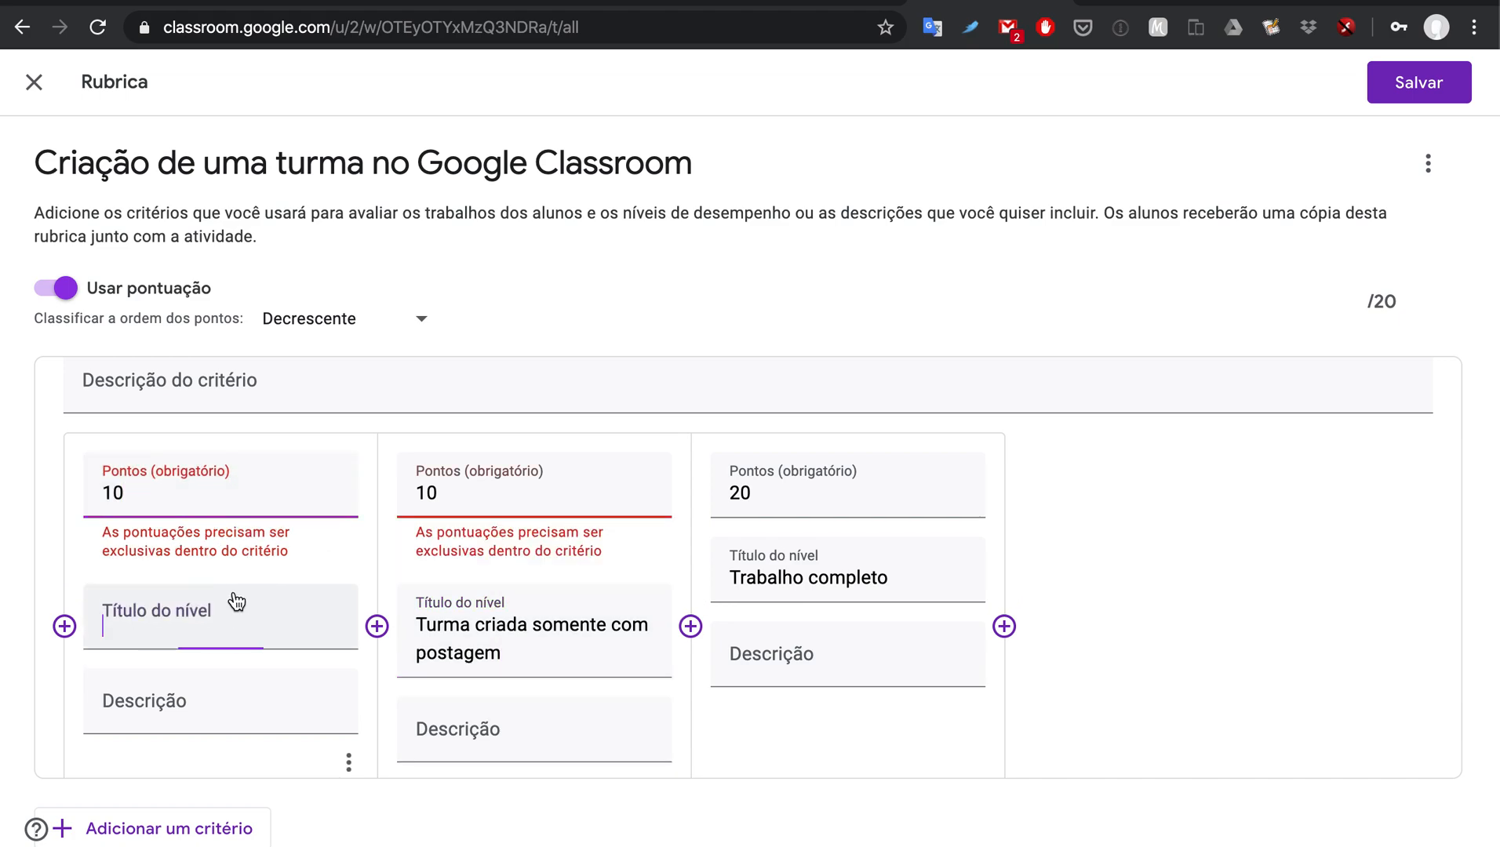
click(193, 490)
scroll(236, 486, down, 1)
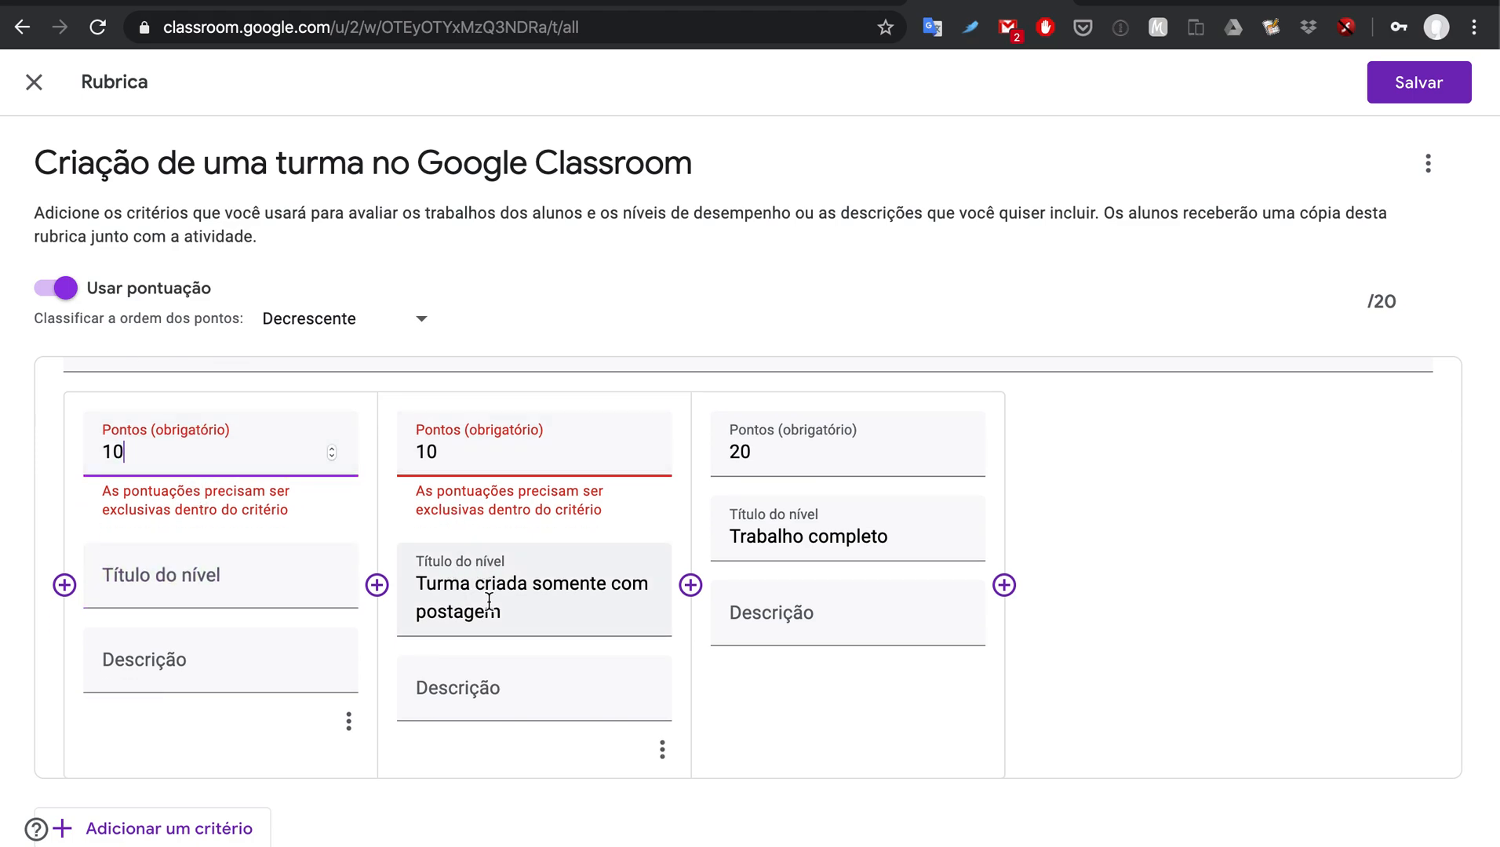
click(442, 454)
key(BackSpace)
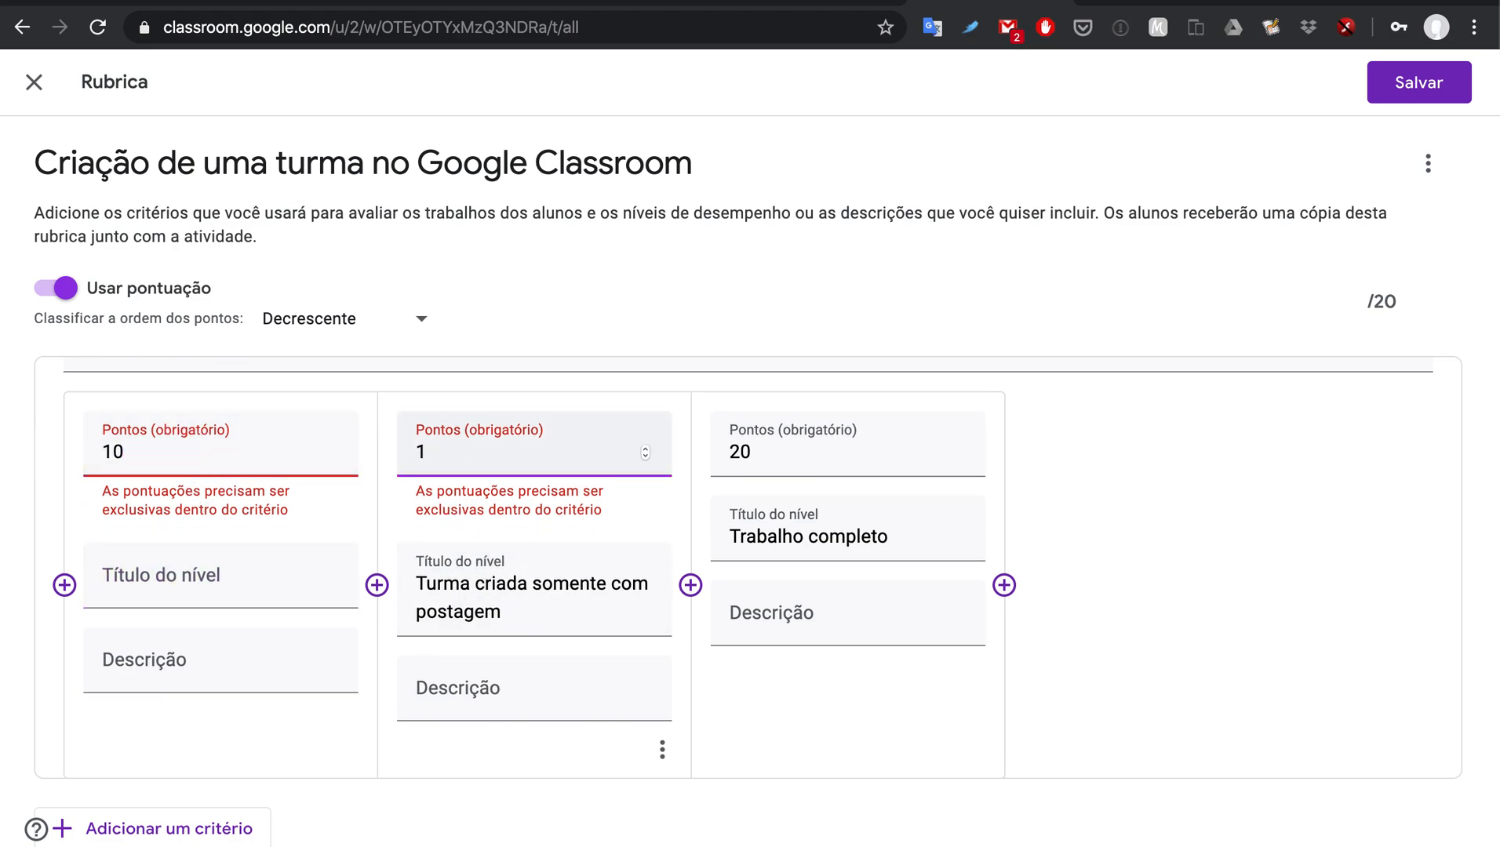
text(4)
click(532, 619)
text(ou )
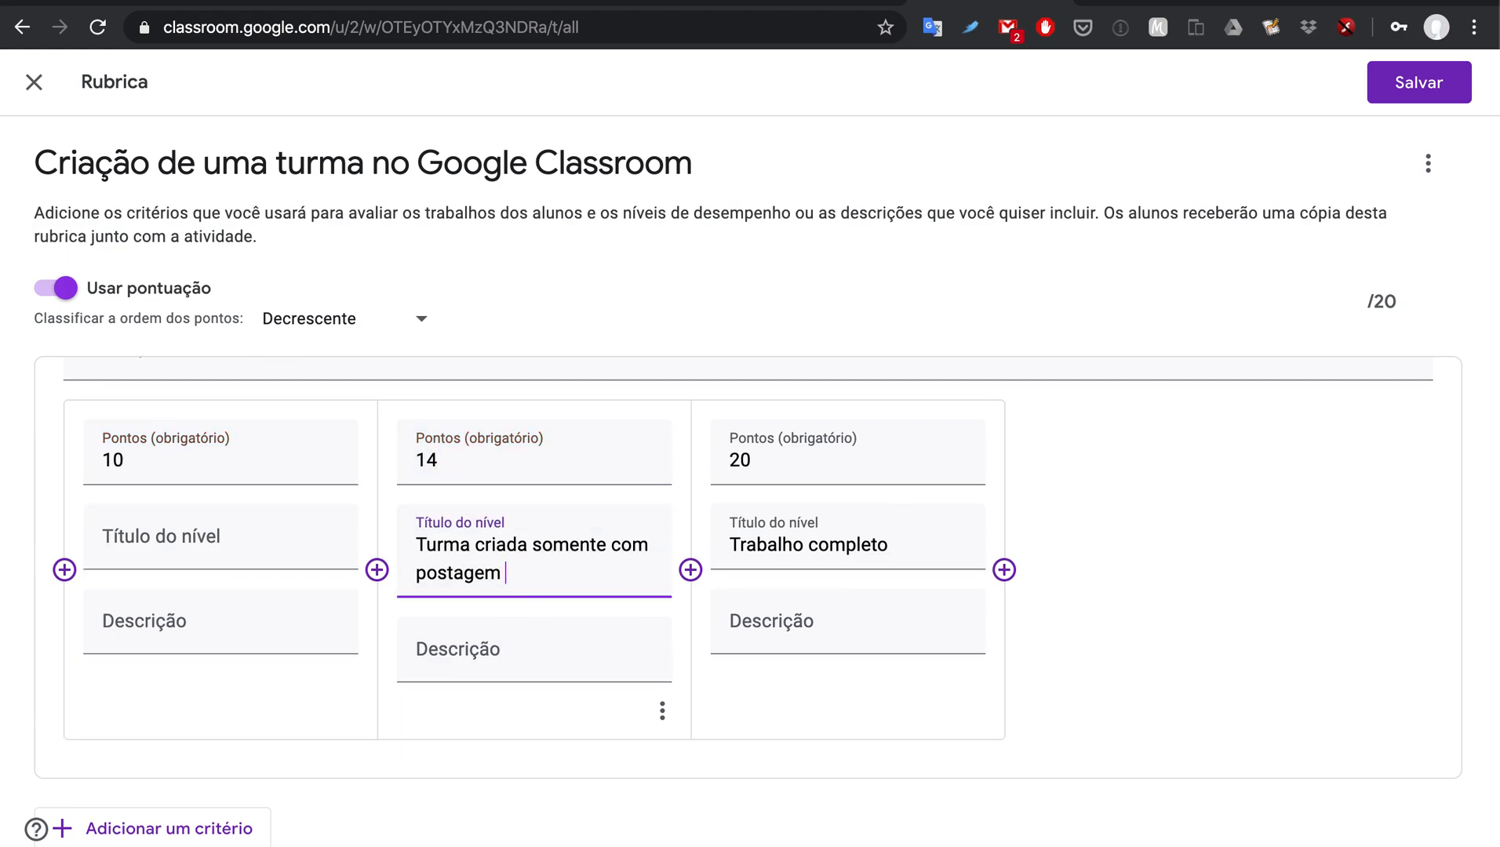
text(atividade)
Step: Set the next level to 7 points, titled 'Turma criada sem postagem ou atividade'
click(167, 469)
key(BackSpace)
key(BackSpace)
text(7)
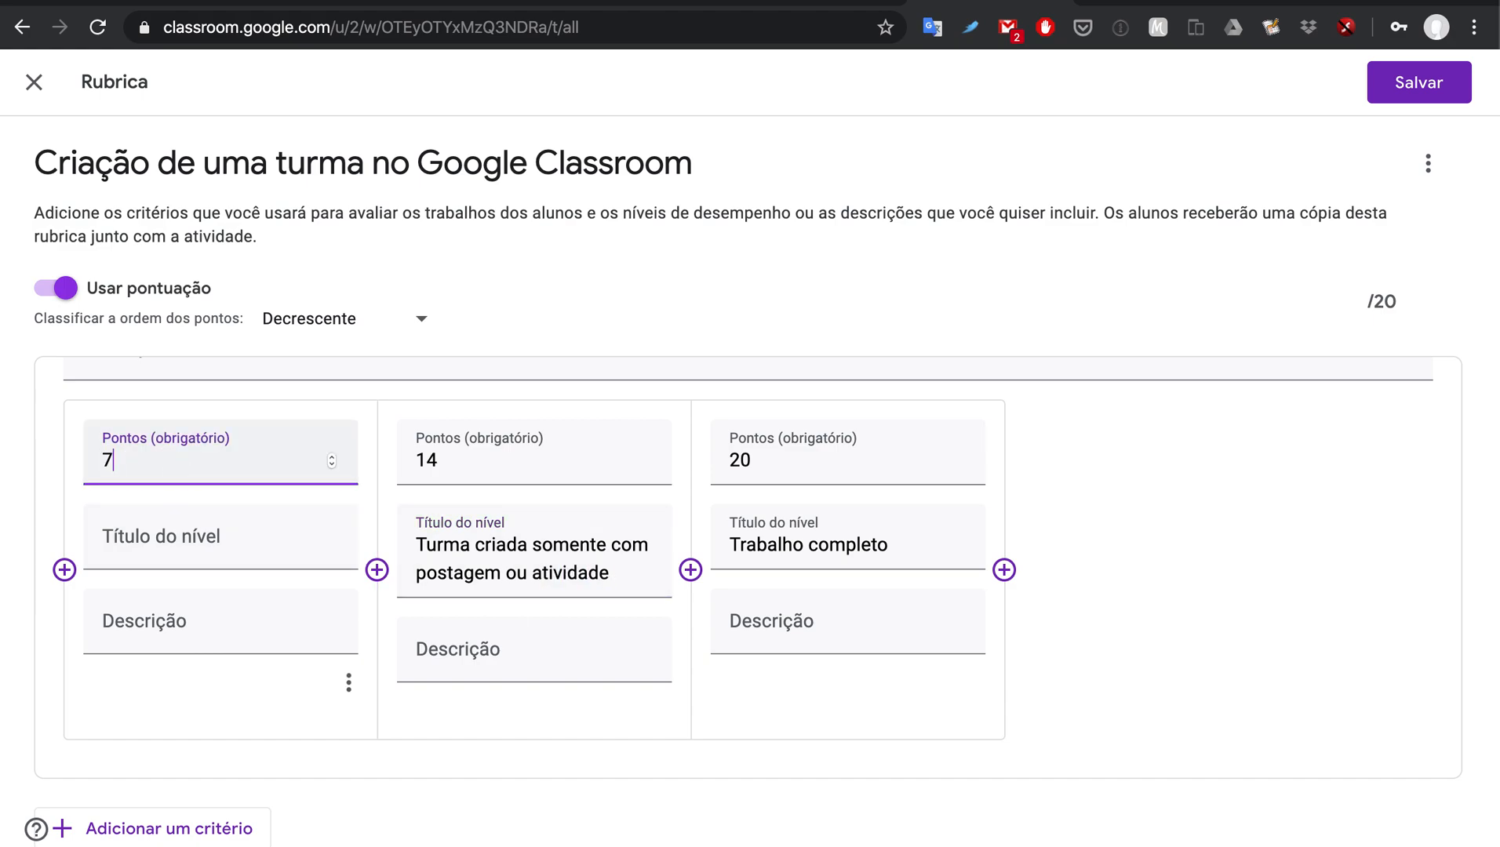
click(95, 533)
text(Tur)
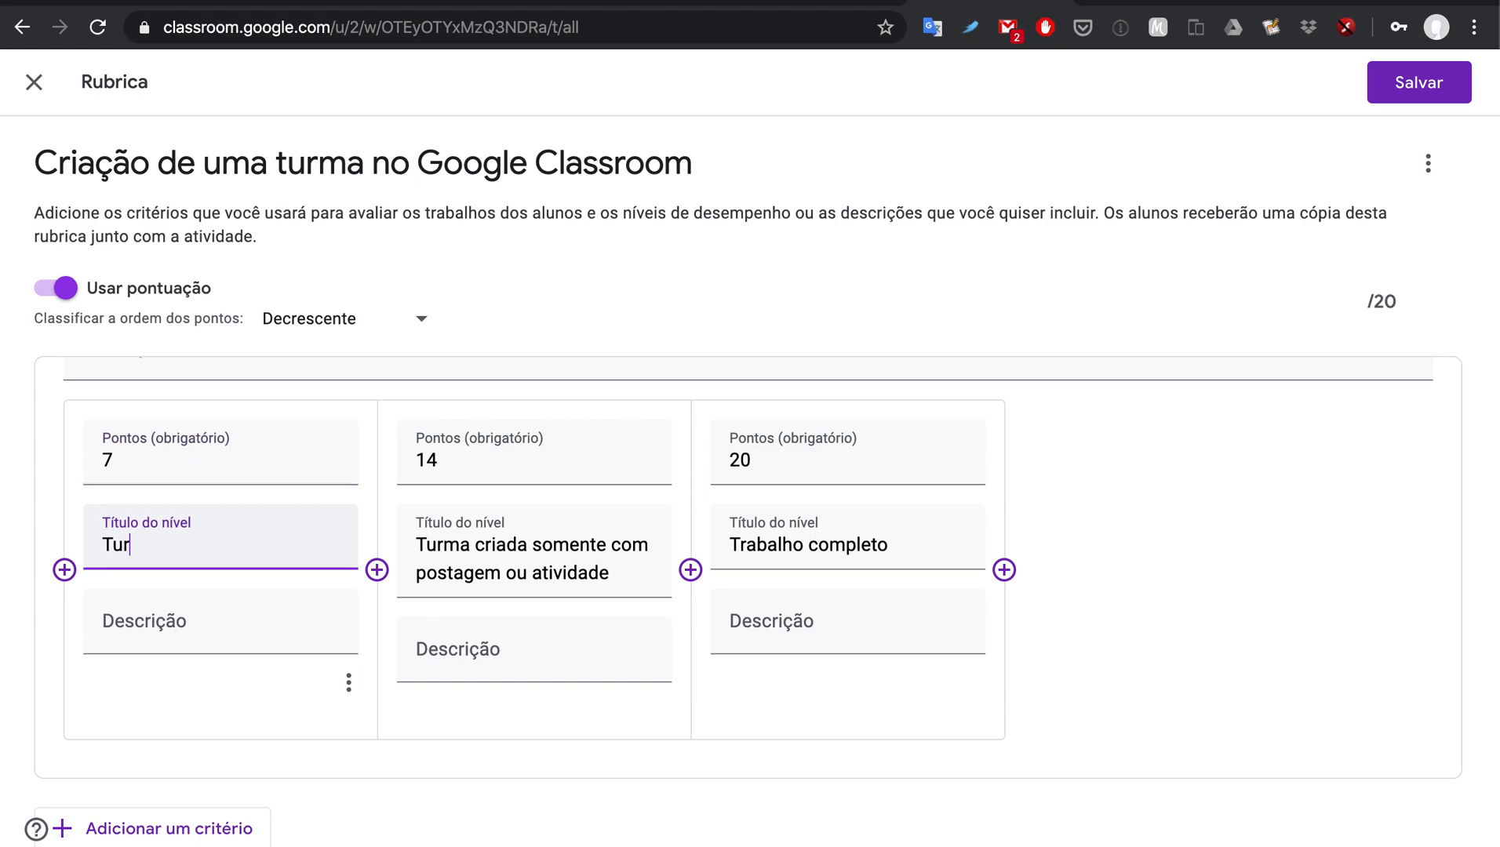
text(ma criada sem )
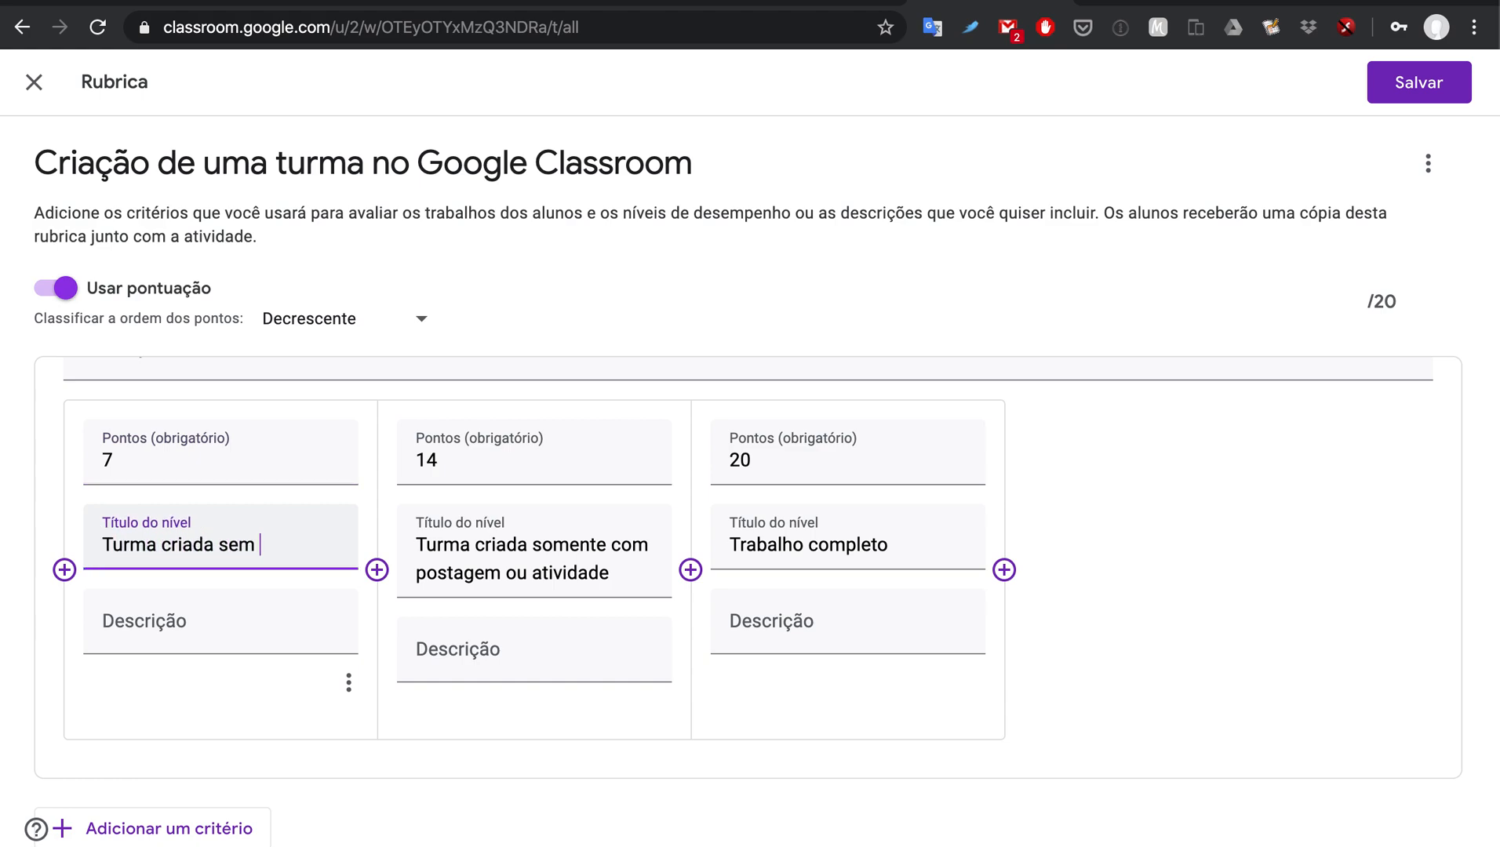
text(postagem ou atividade)
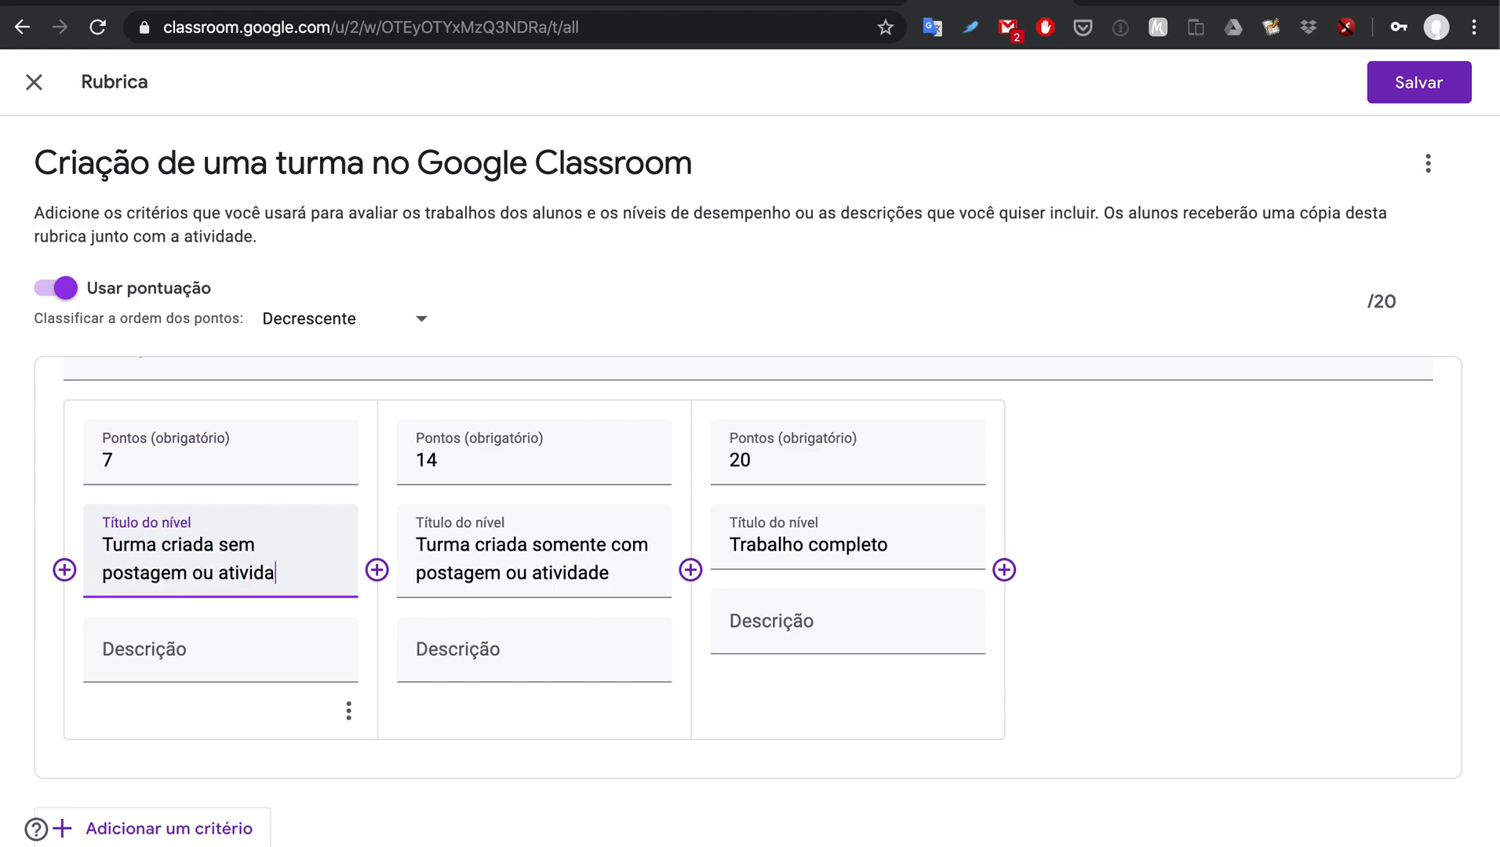
Step: Insert a 0-point level 'Trabalho não entregue' and try saving the rubric
click(64, 570)
text(0)
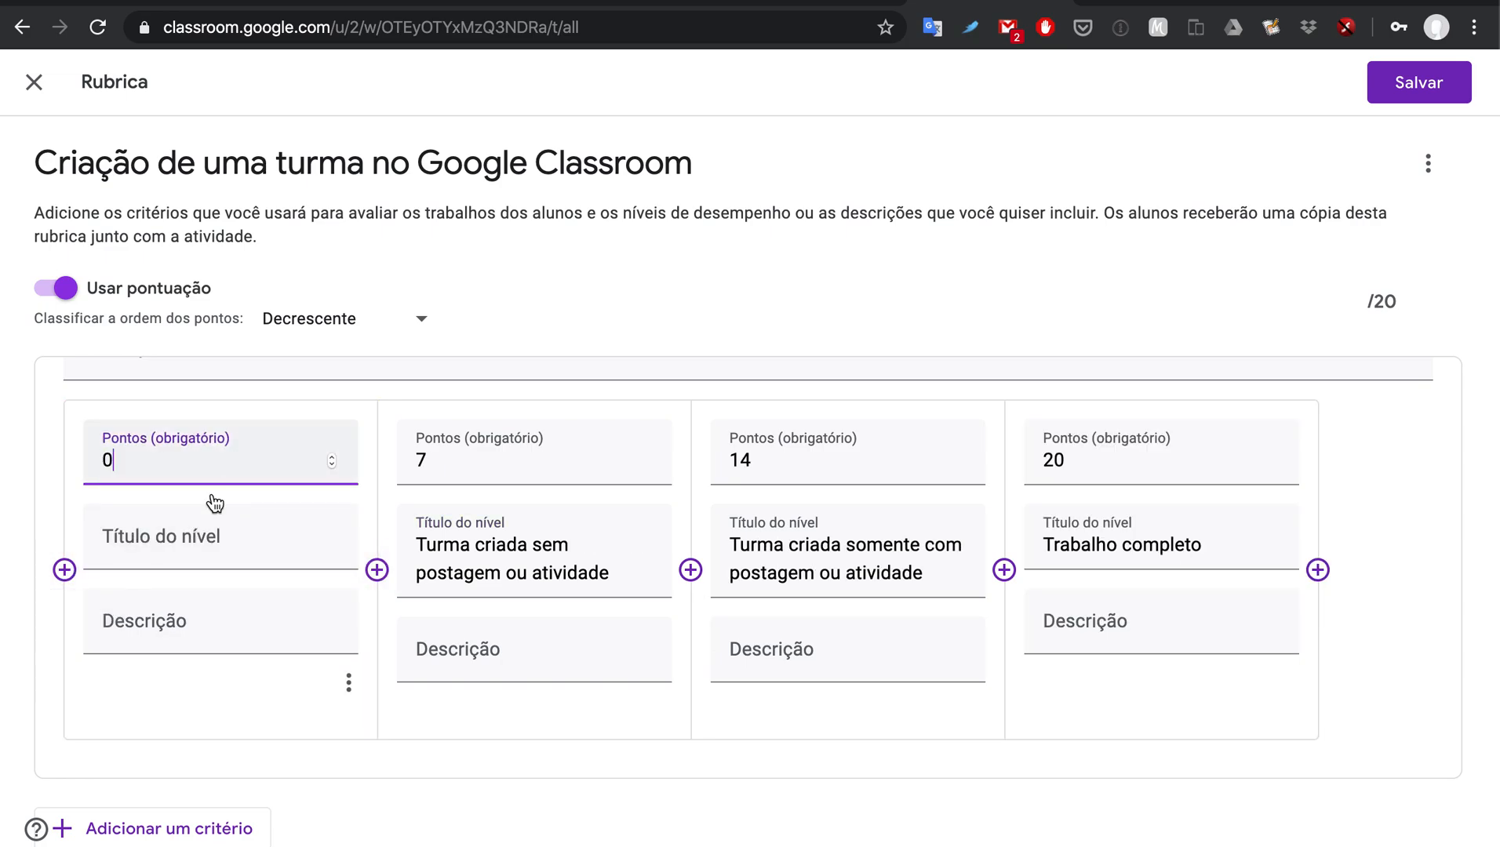
click(186, 530)
text(Trabalho não eut)
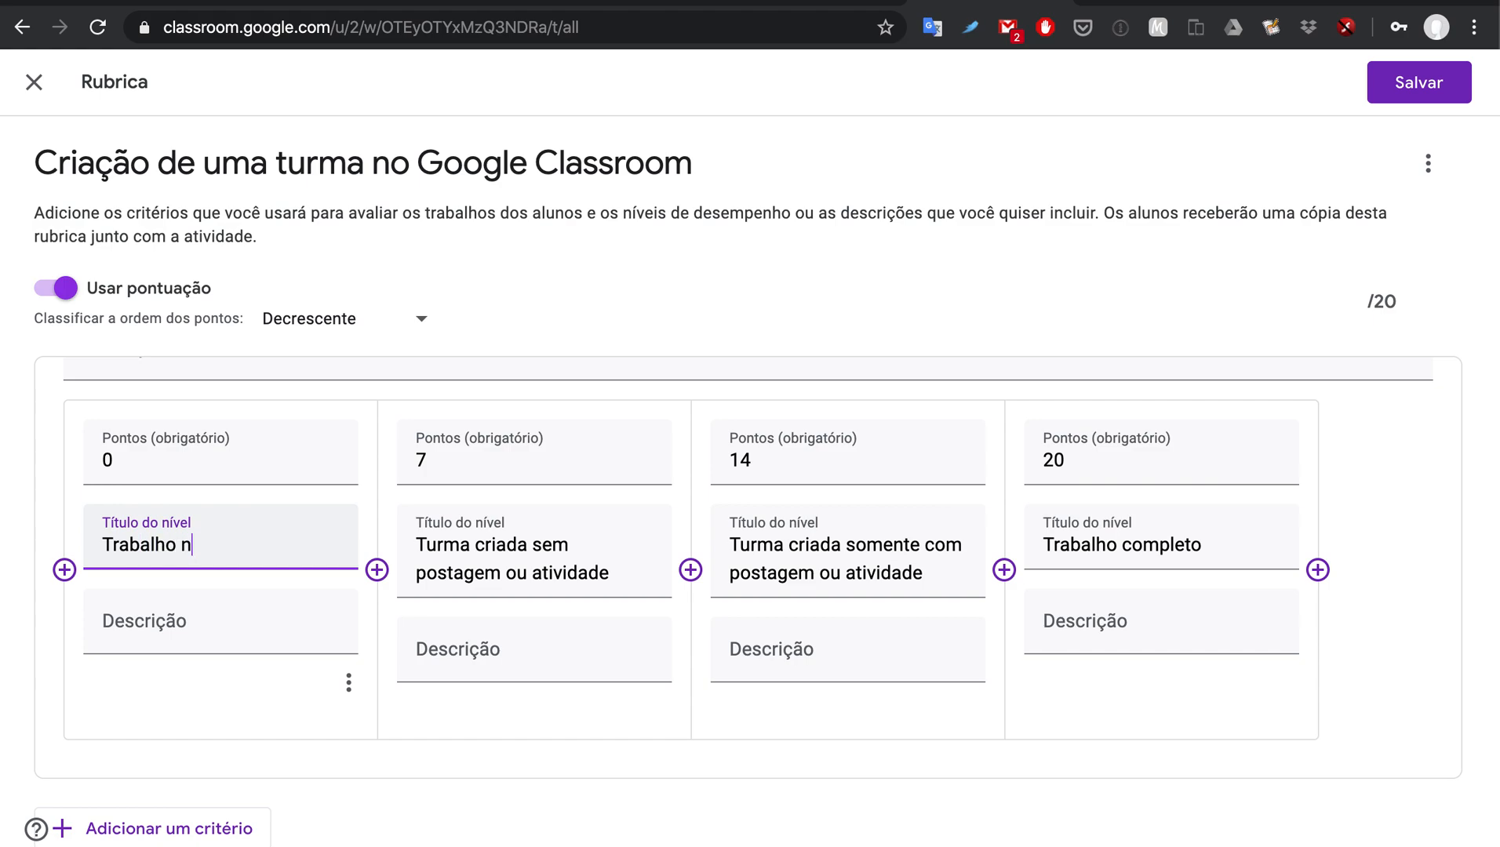
key(BackSpace)
key(BackSpace)
text(tu)
key(BackSpace)
text(r)
key(BackSpace)
key(BackSpace)
text(ntregue)
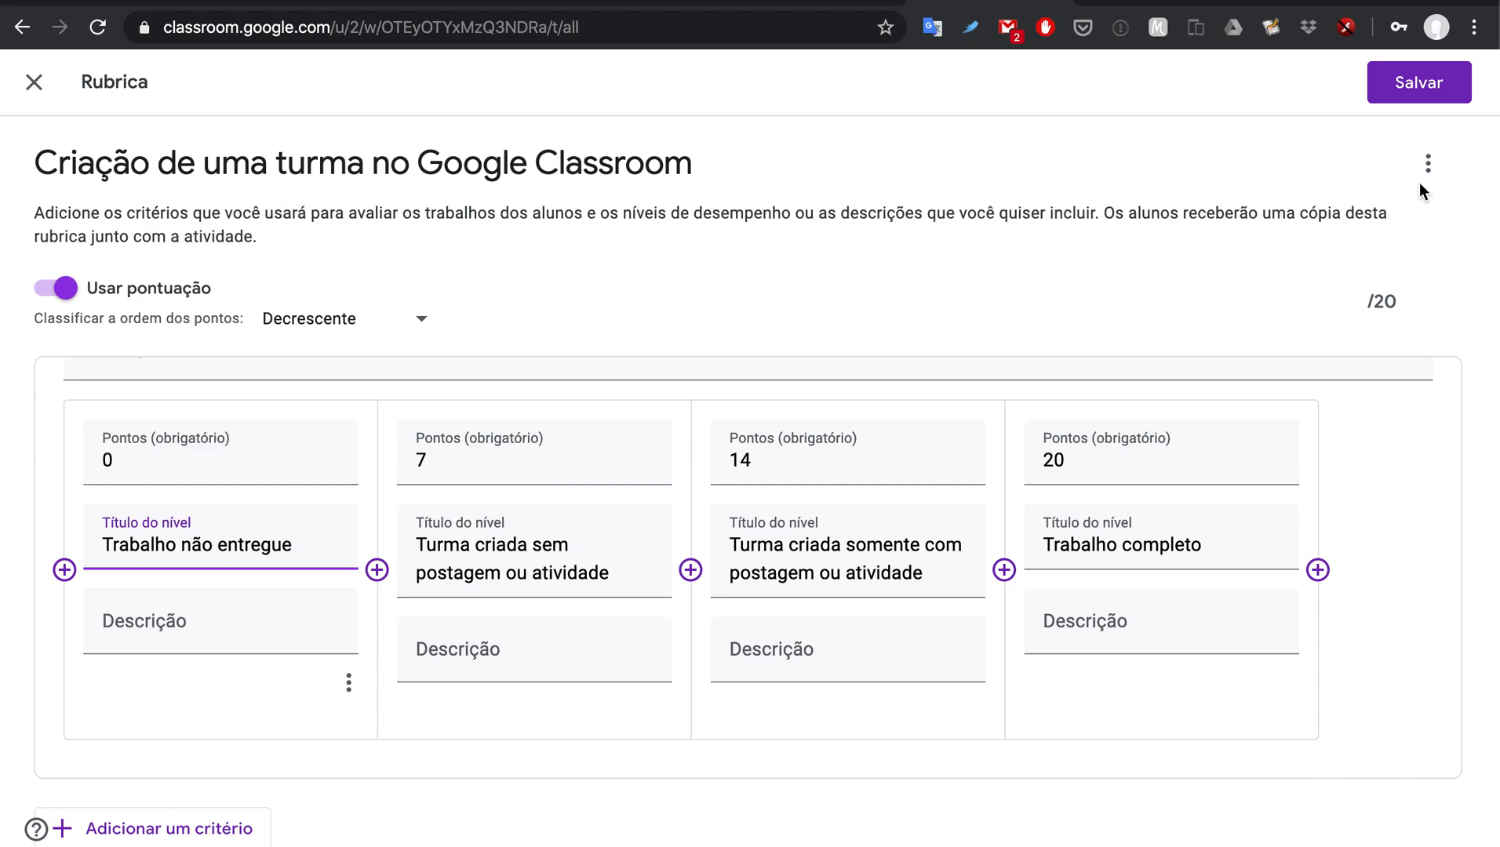
click(1428, 94)
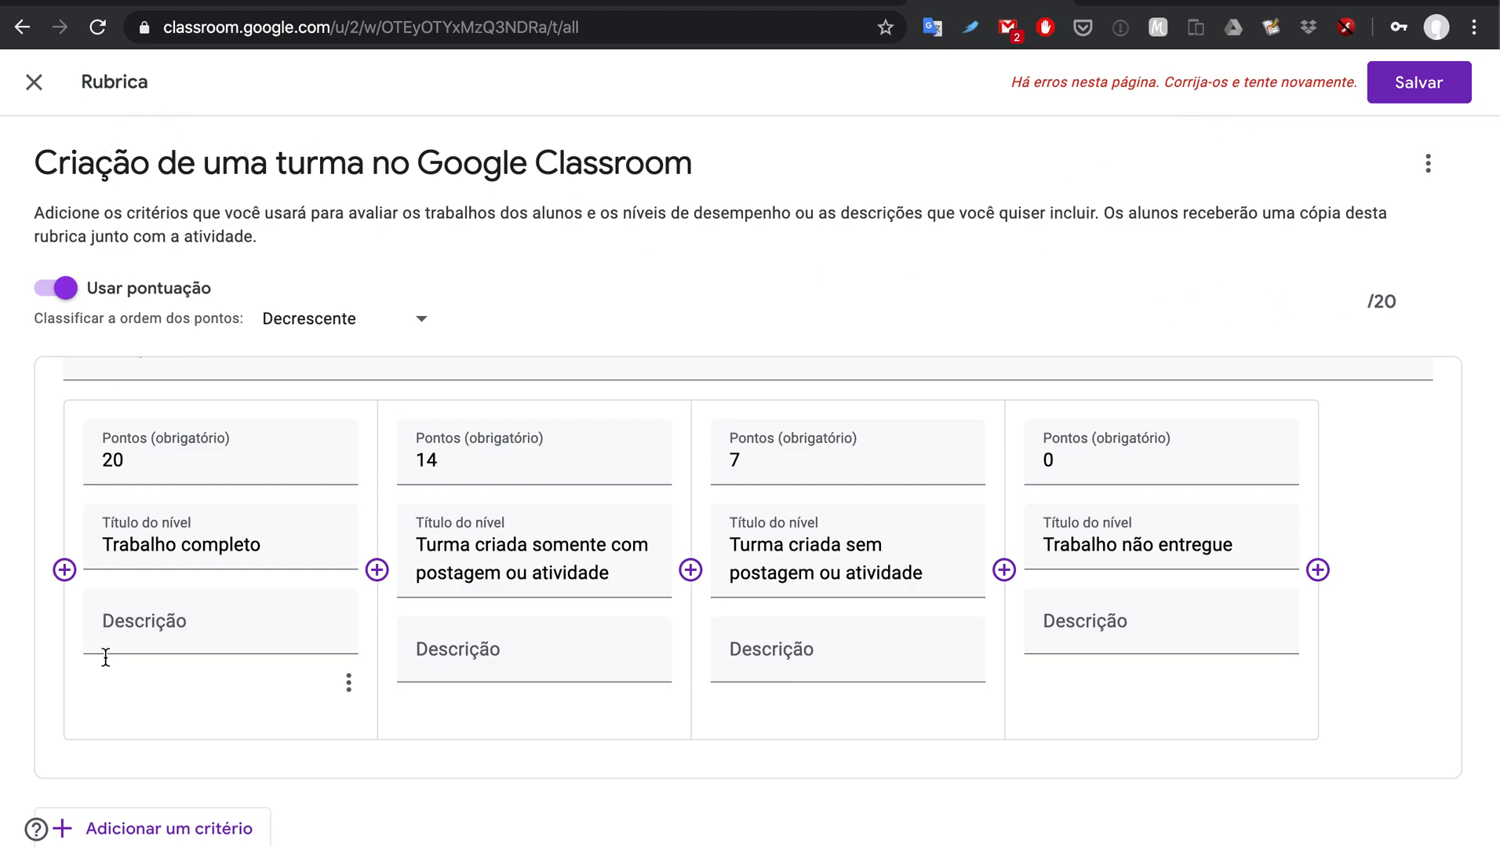
Step: Keep descending point order and switch rubric scoring off and back on
click(422, 322)
click(422, 334)
click(60, 290)
click(874, 523)
click(67, 289)
Step: Title the criterion 'Avaliação' and save the rubric
scroll(222, 469, up, 3)
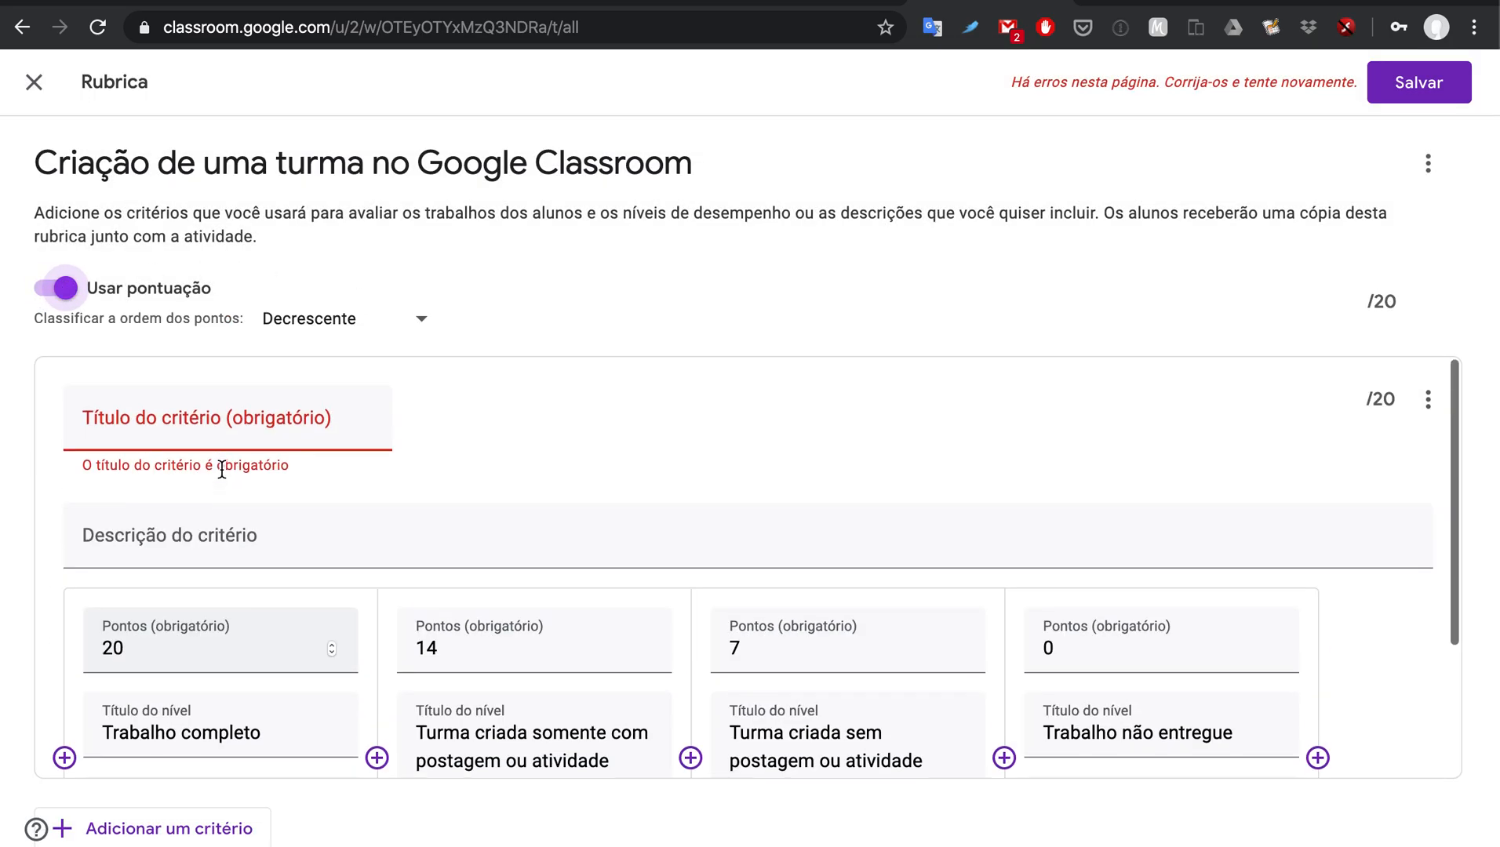
click(224, 414)
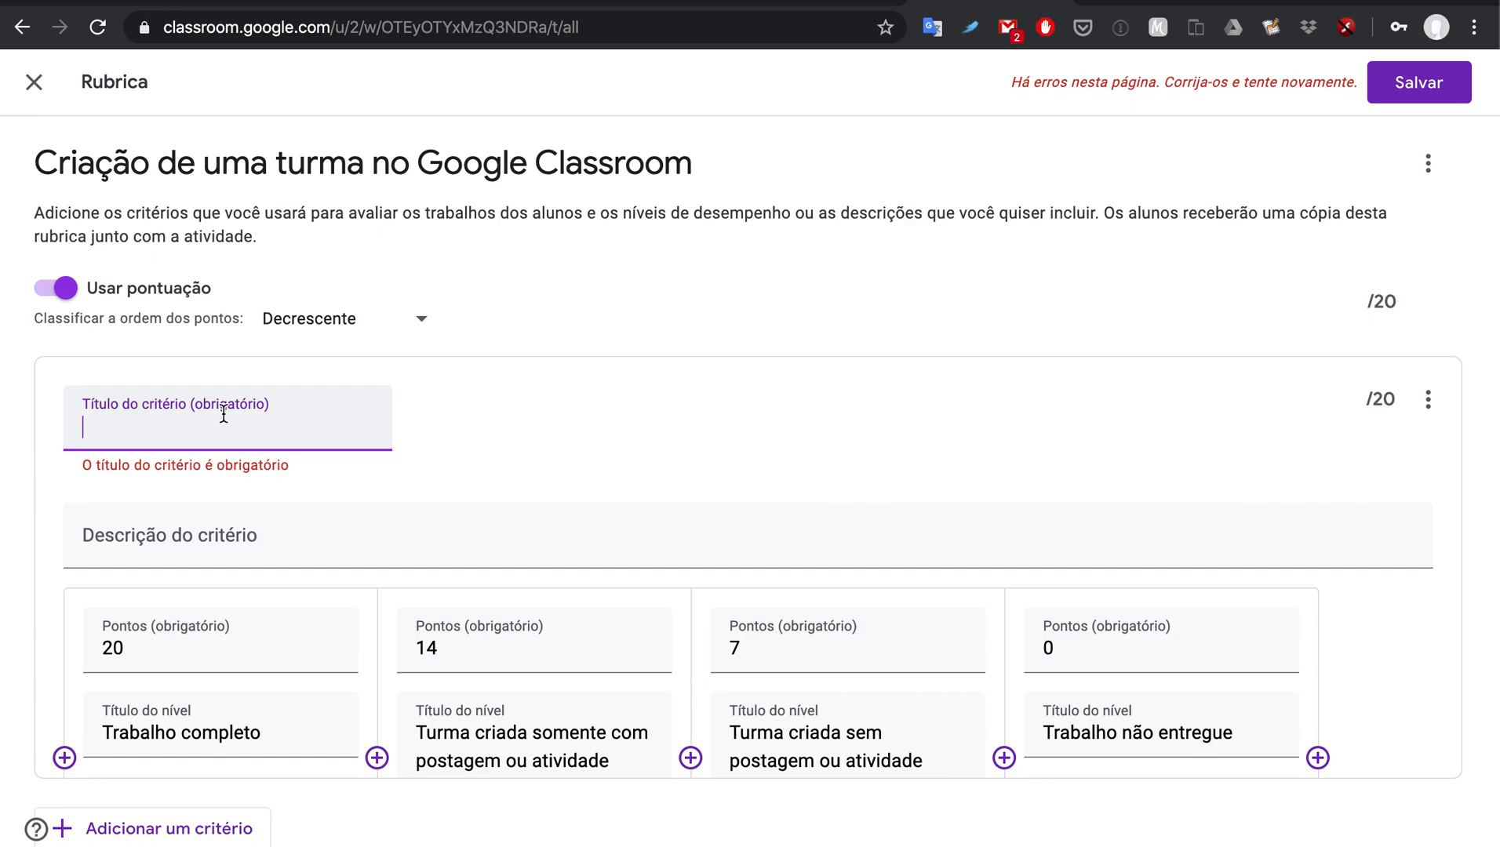
scroll(460, 475, down, 3)
scroll(460, 475, up, 3)
text(Ava)
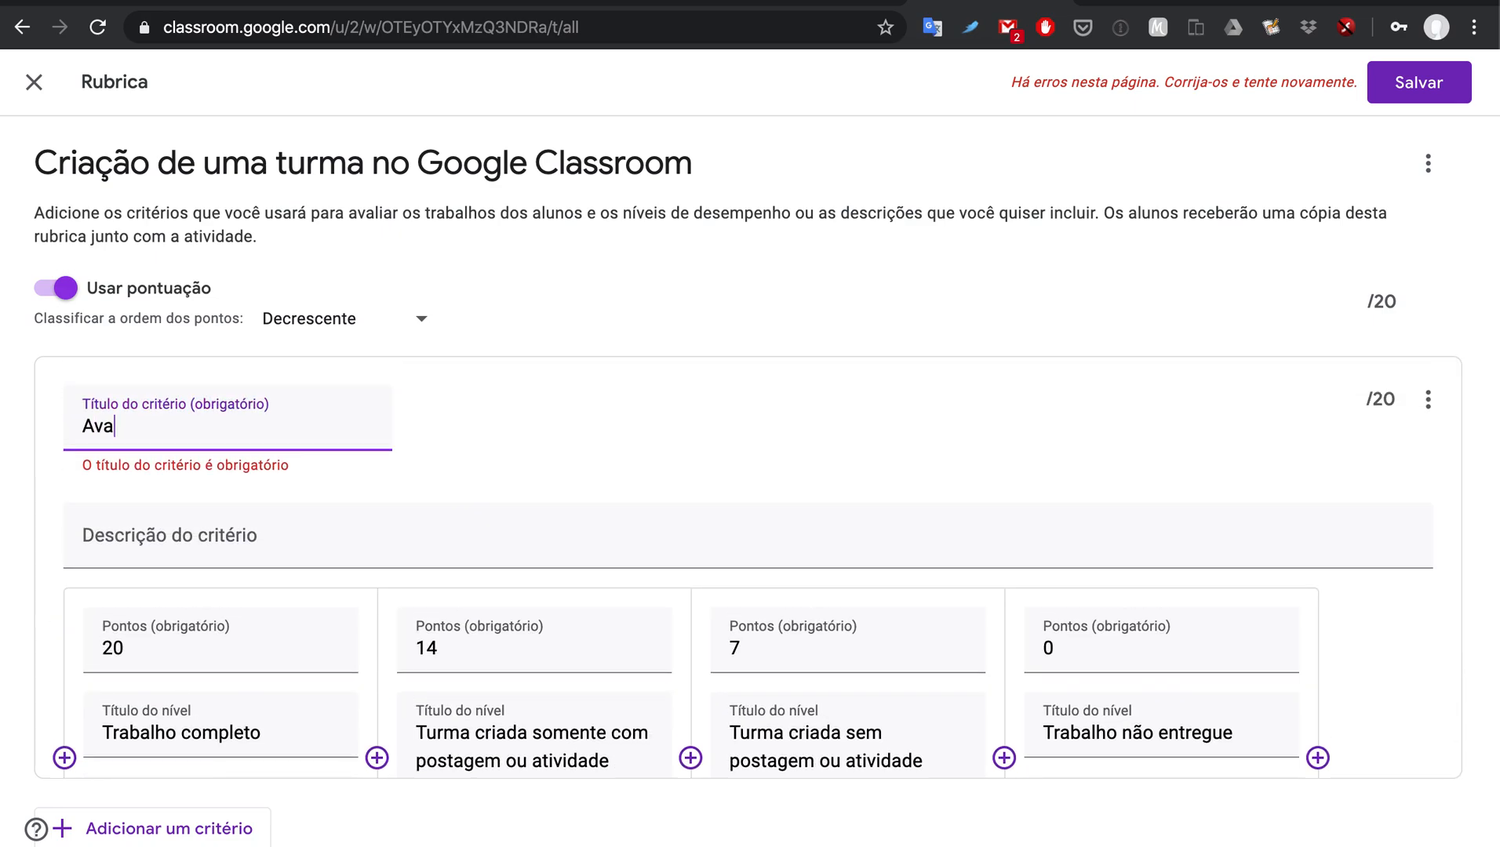
text(liação)
click(693, 463)
scroll(691, 463, down, 2)
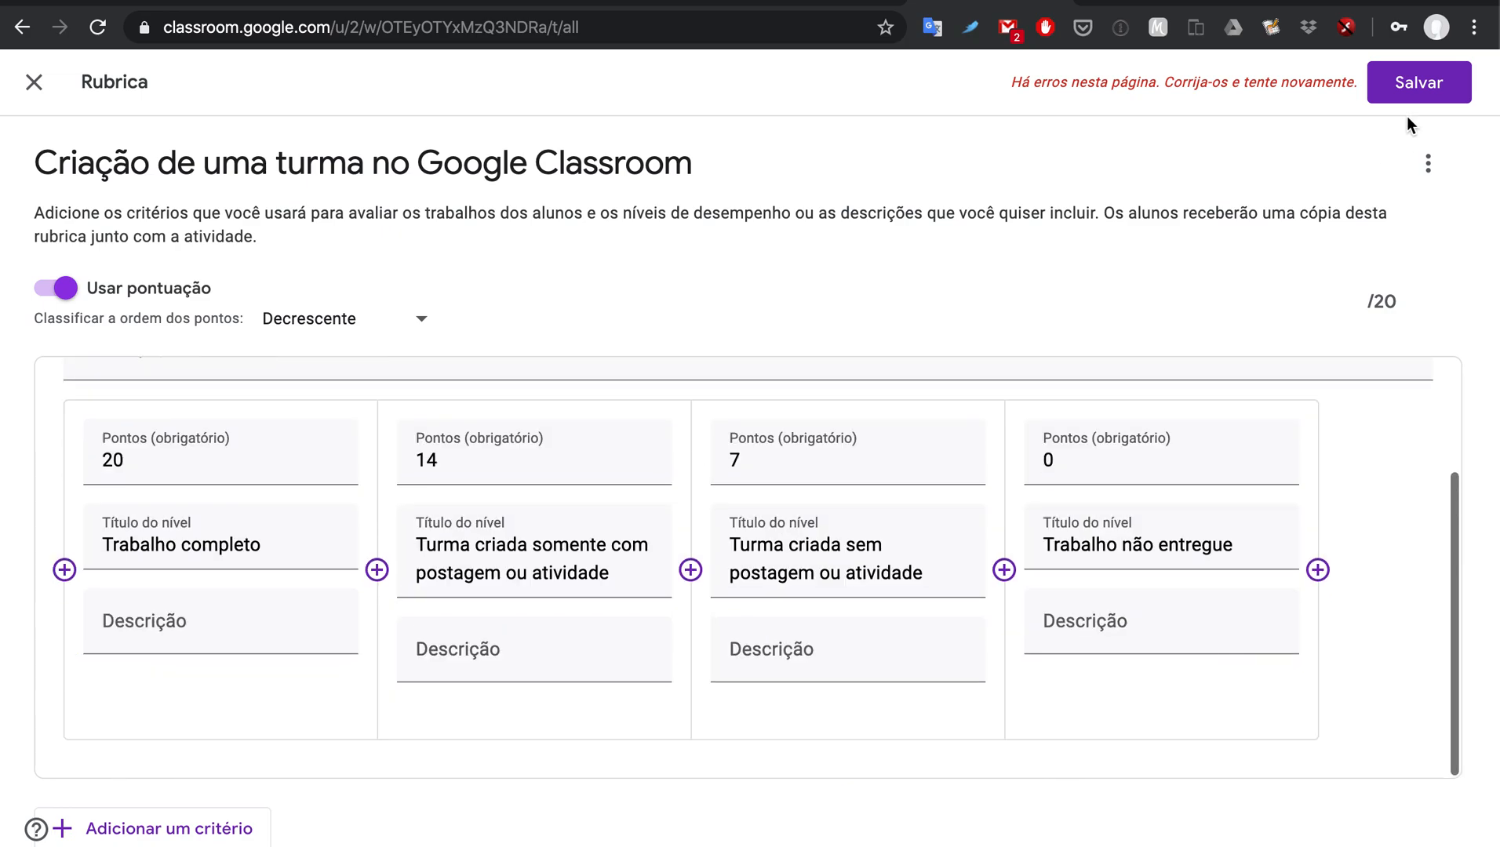
click(1408, 83)
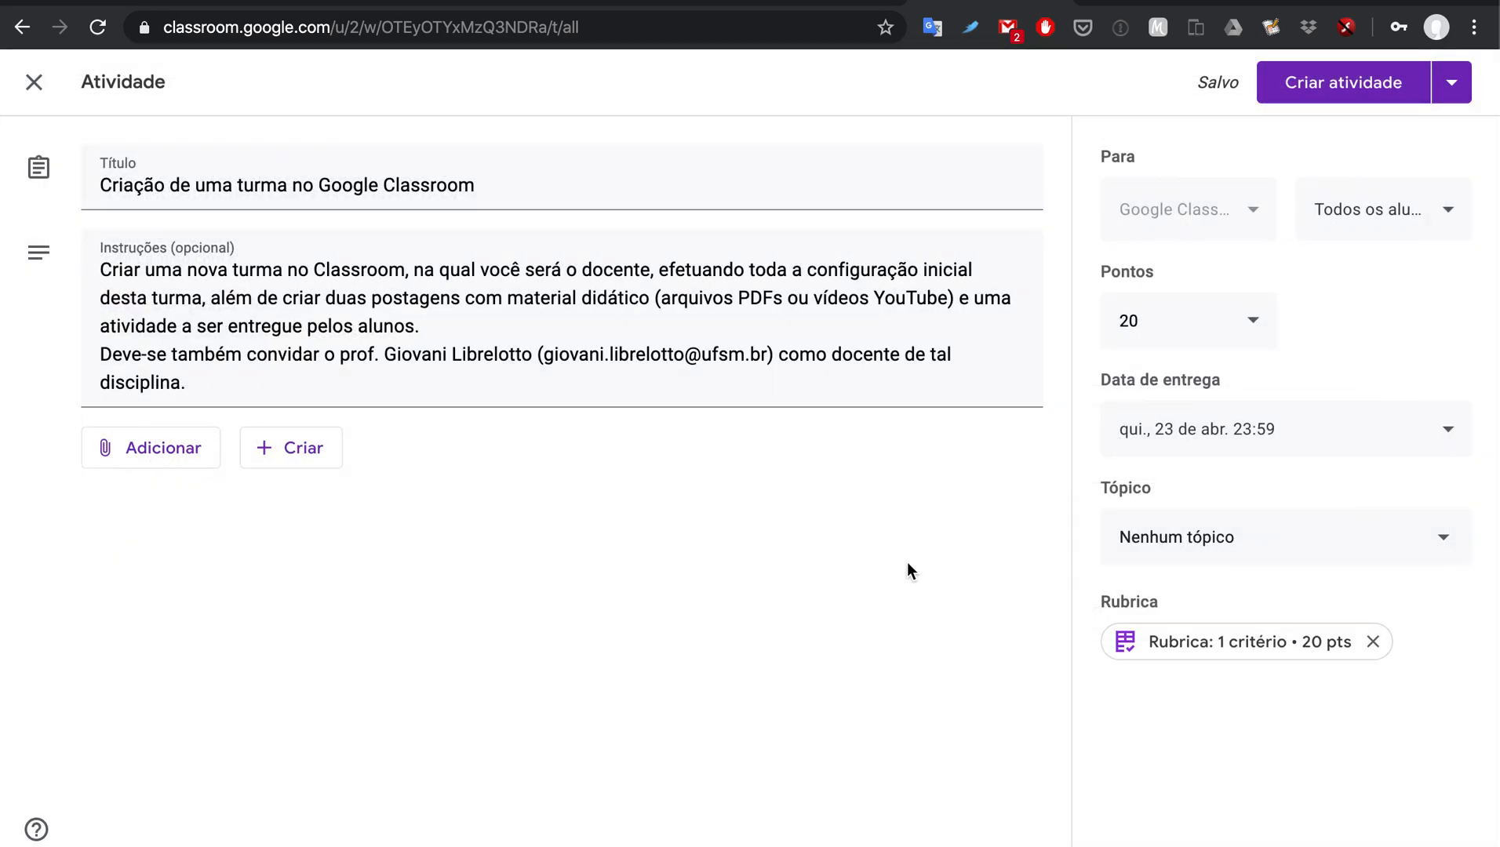
Step: Preview the attached one-criterion, 20-point rubric, then close the preview
click(1209, 650)
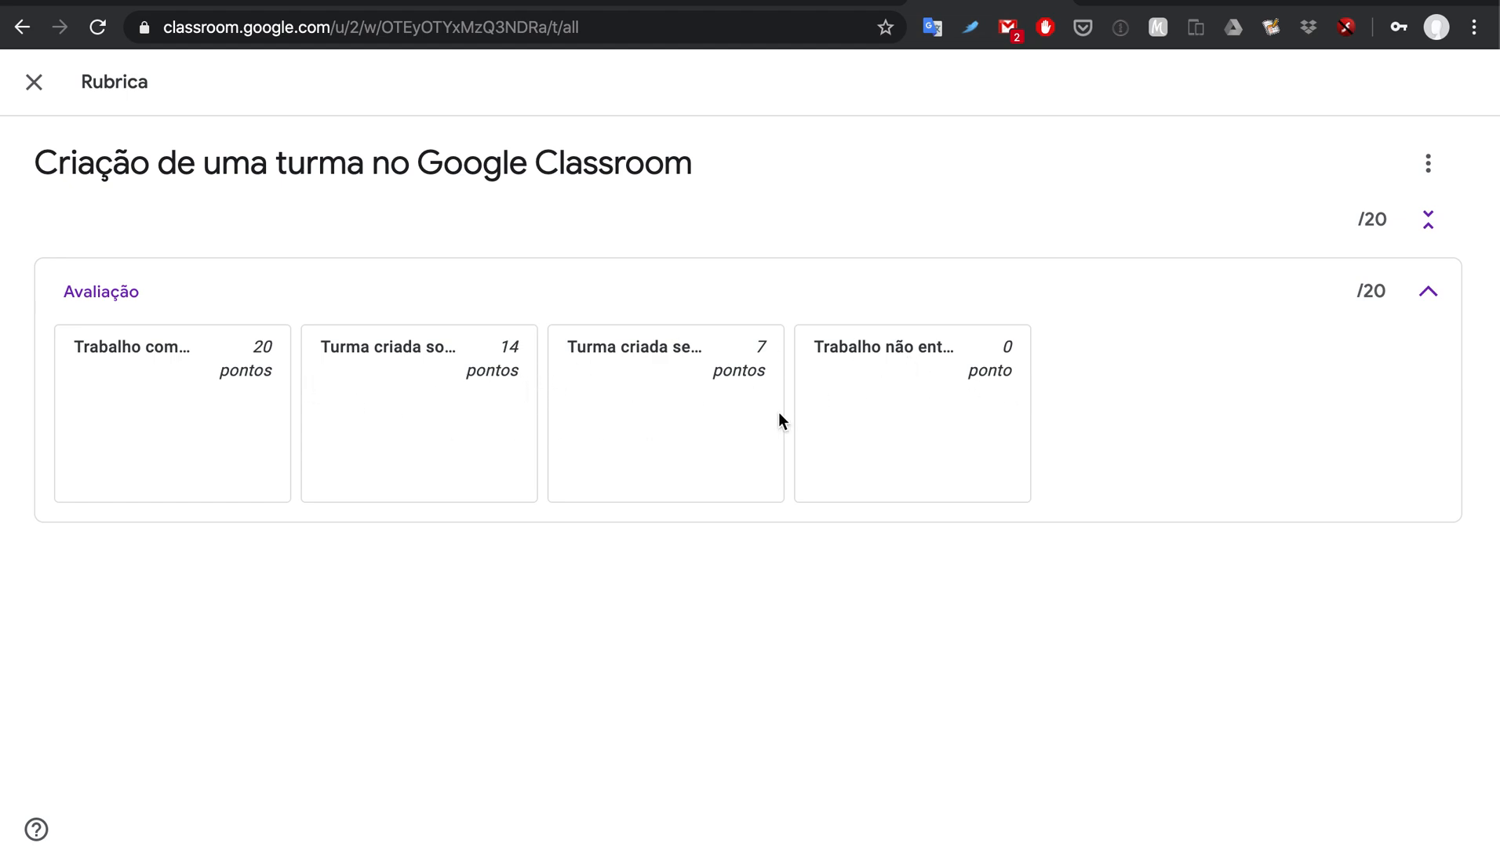
click(34, 83)
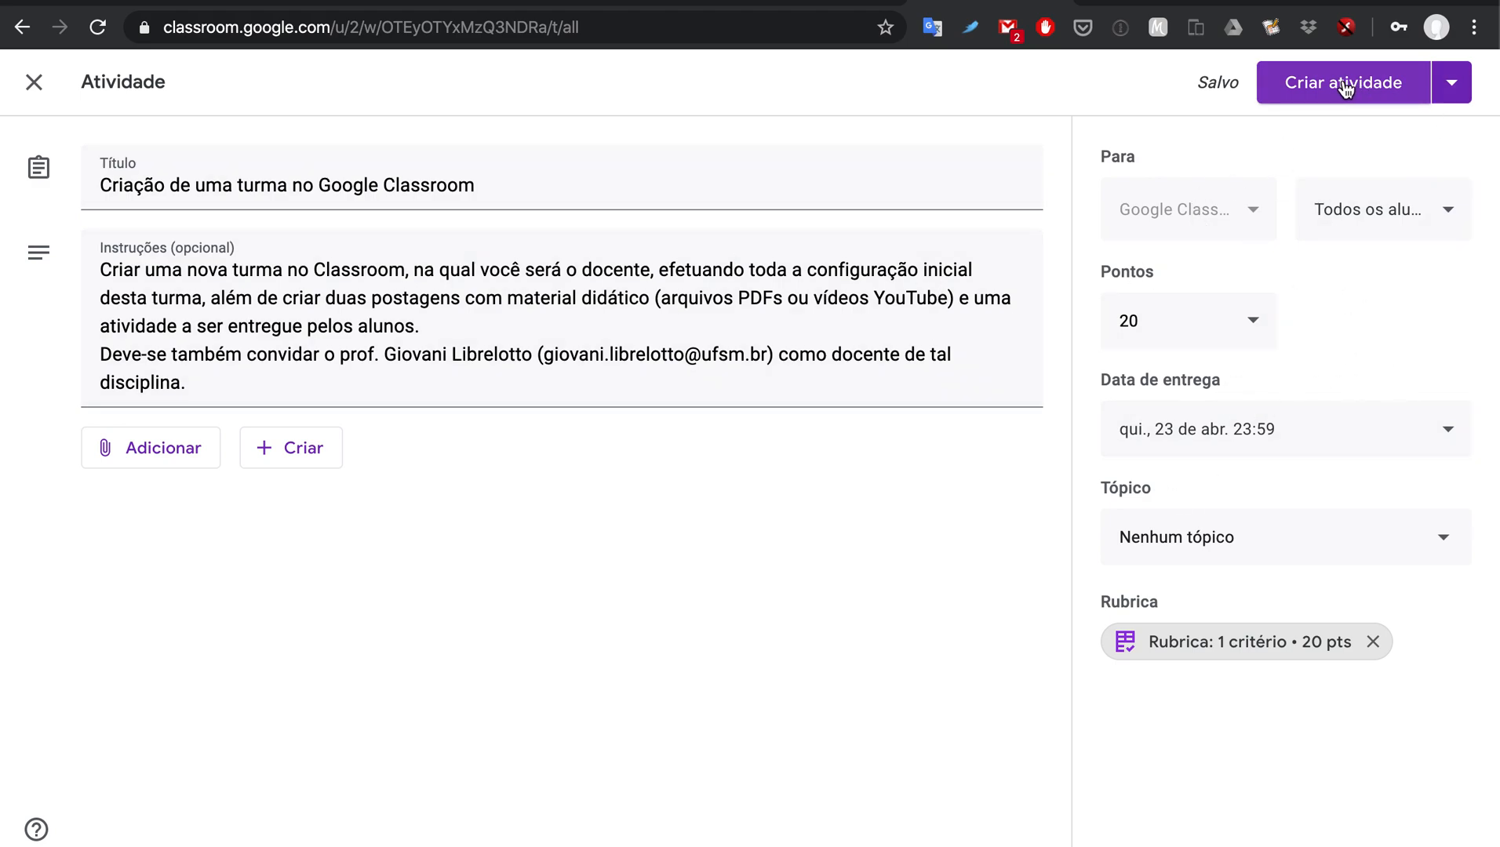
click(1453, 93)
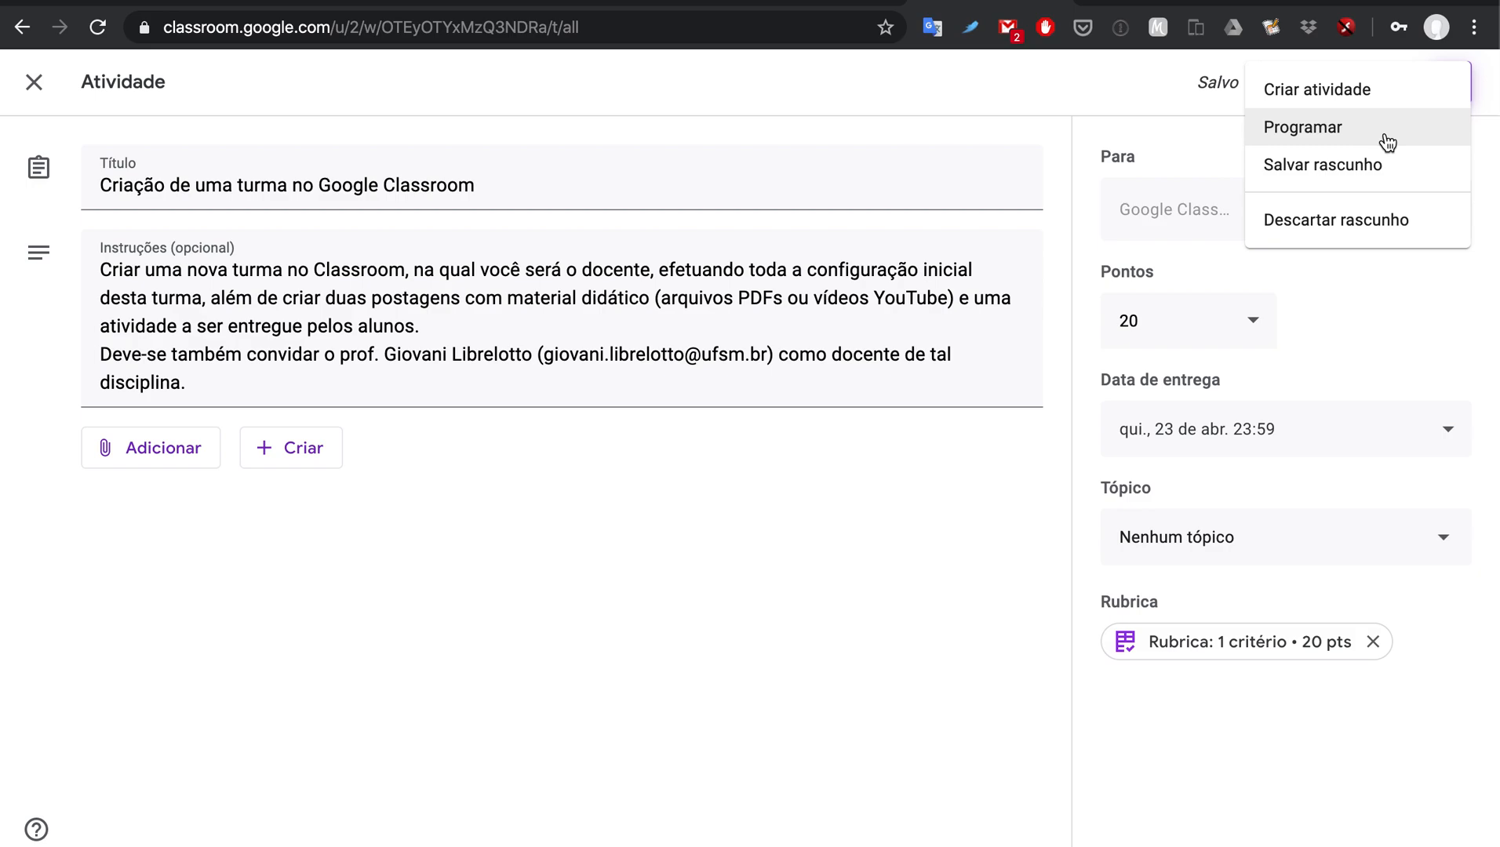
Step: Post the assignment with Criar atividade, dismiss the topics tip, and return to the stream
click(1145, 122)
click(1347, 82)
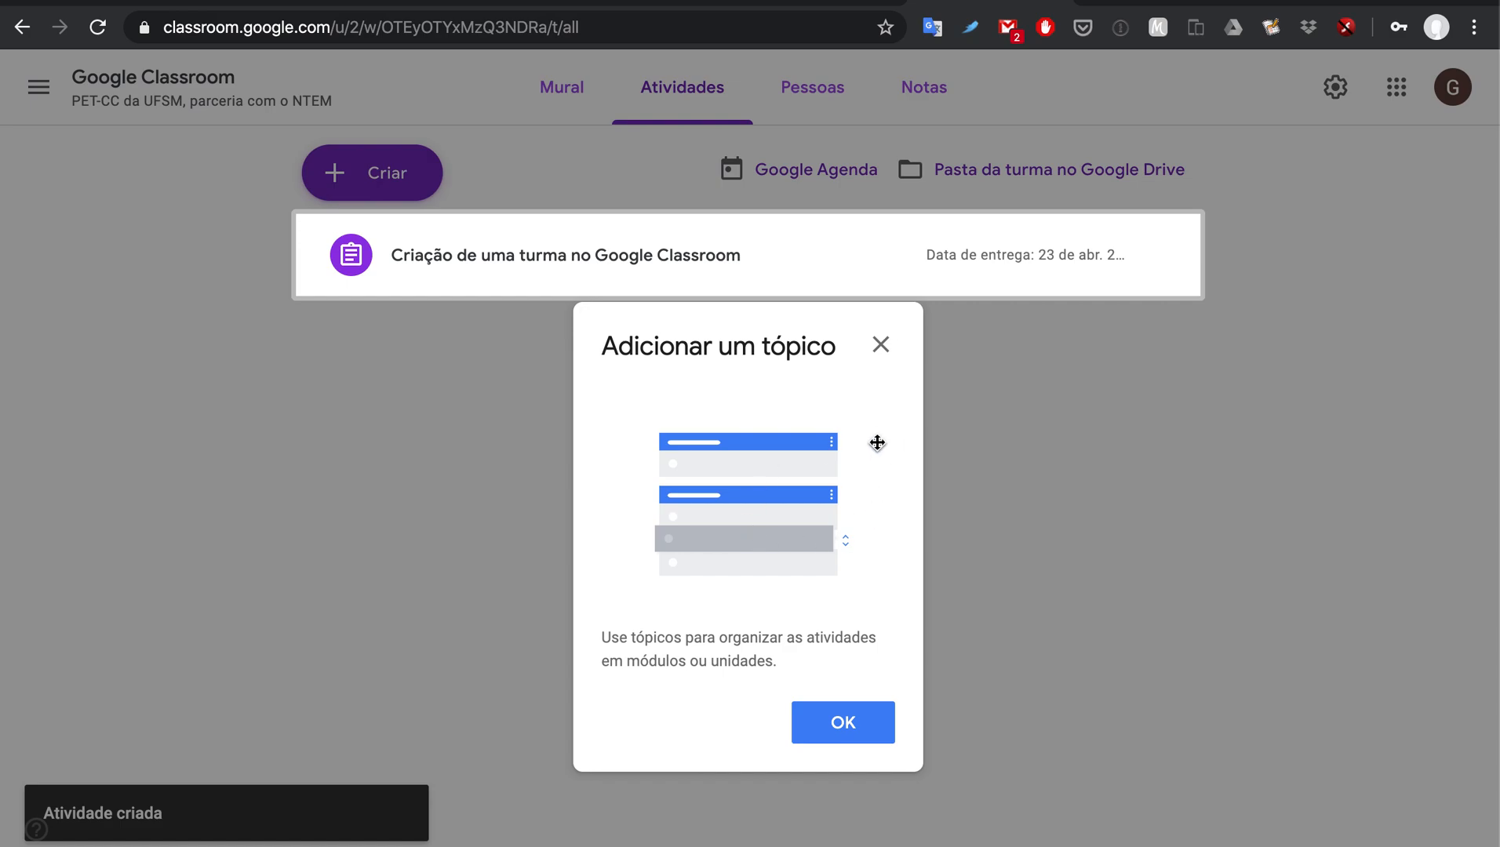
click(837, 728)
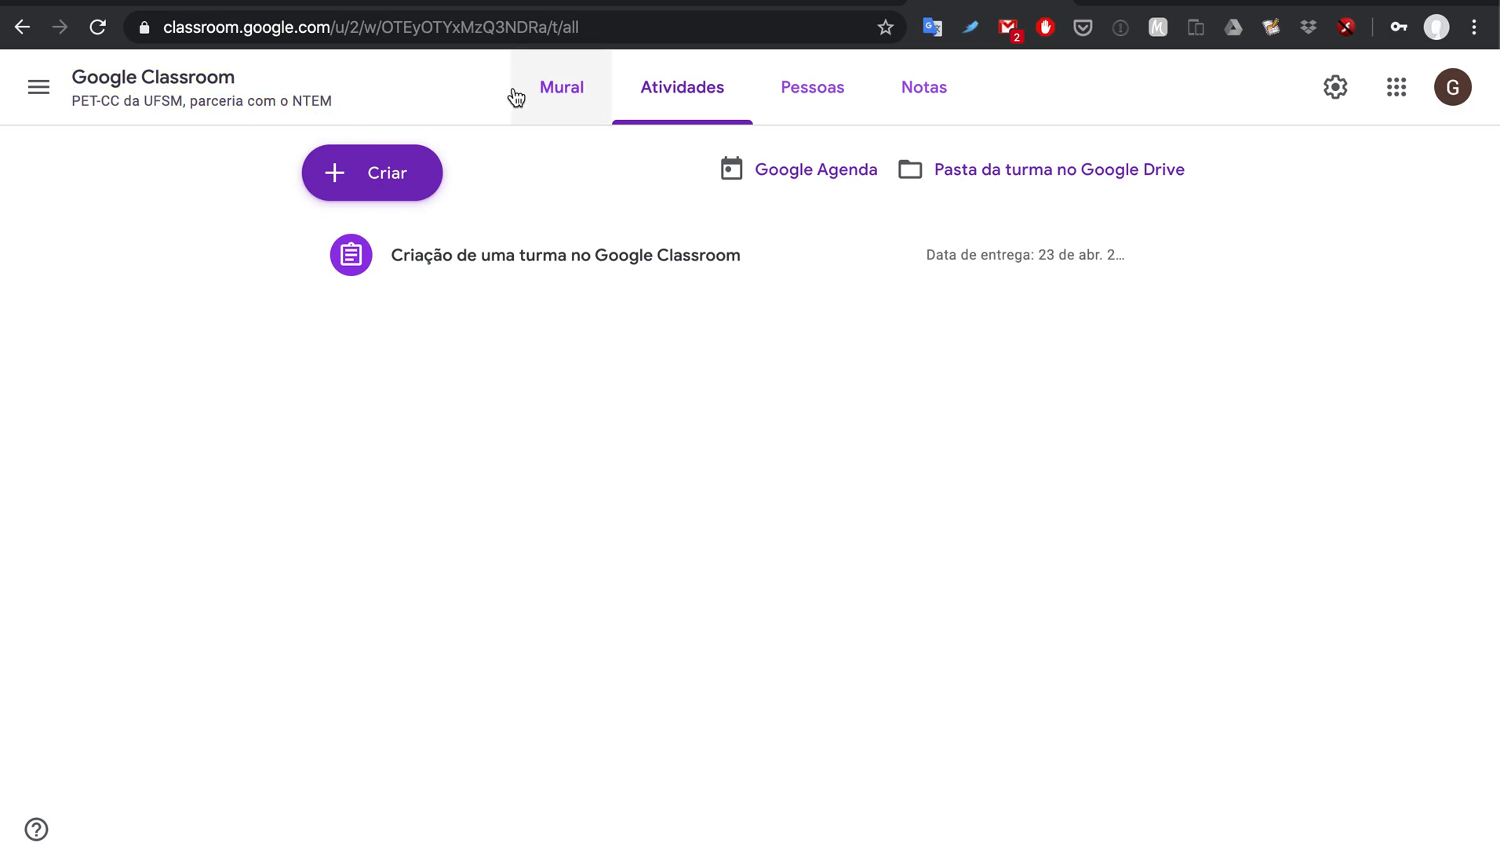
click(562, 91)
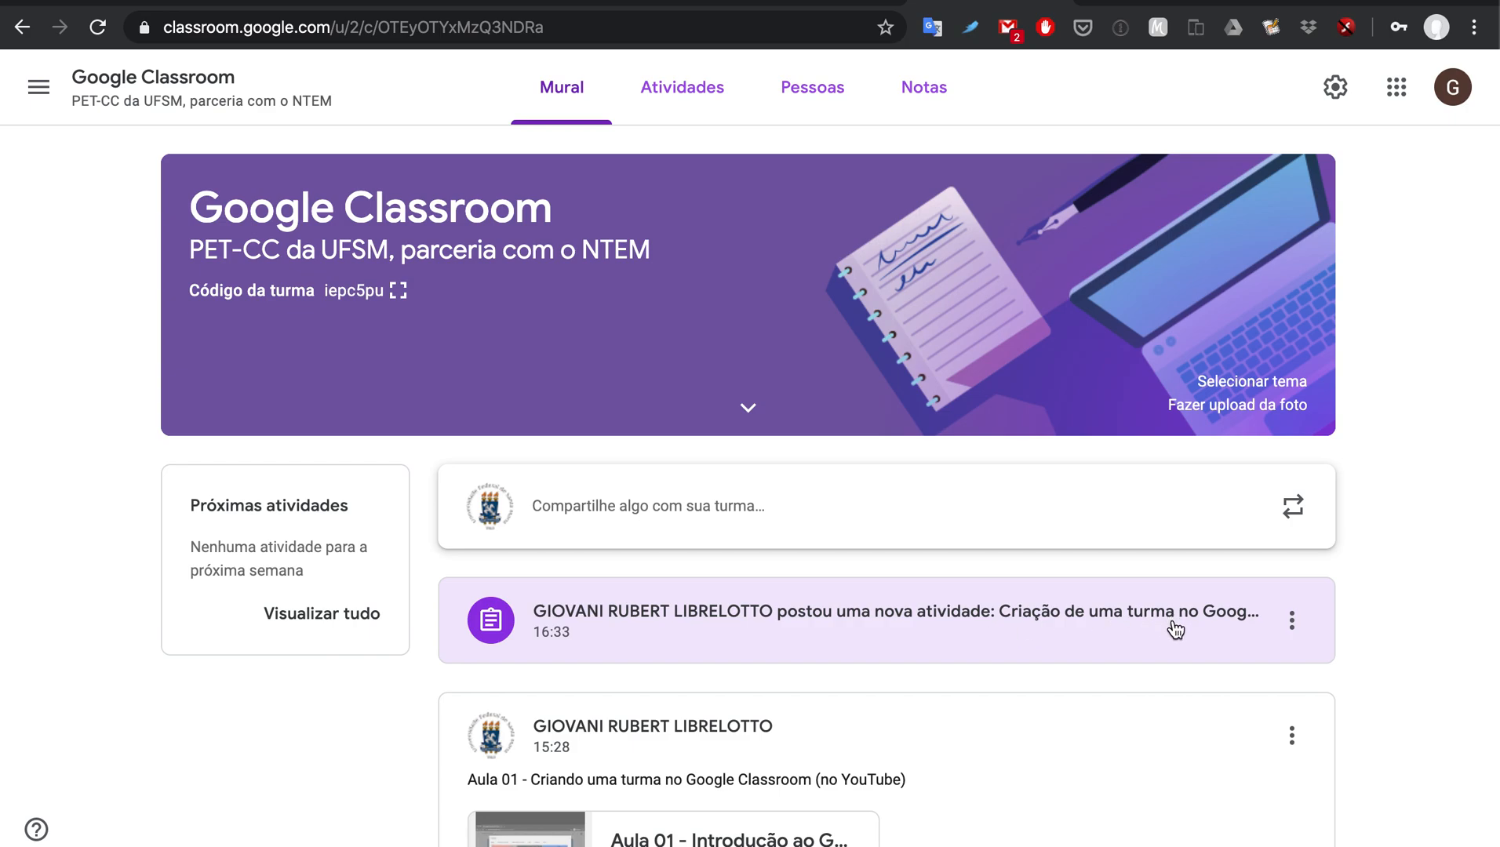
Step: Edit the posted assignment to move its due date to 20 April, 23:59, and save
scroll(1175, 628, down, 1)
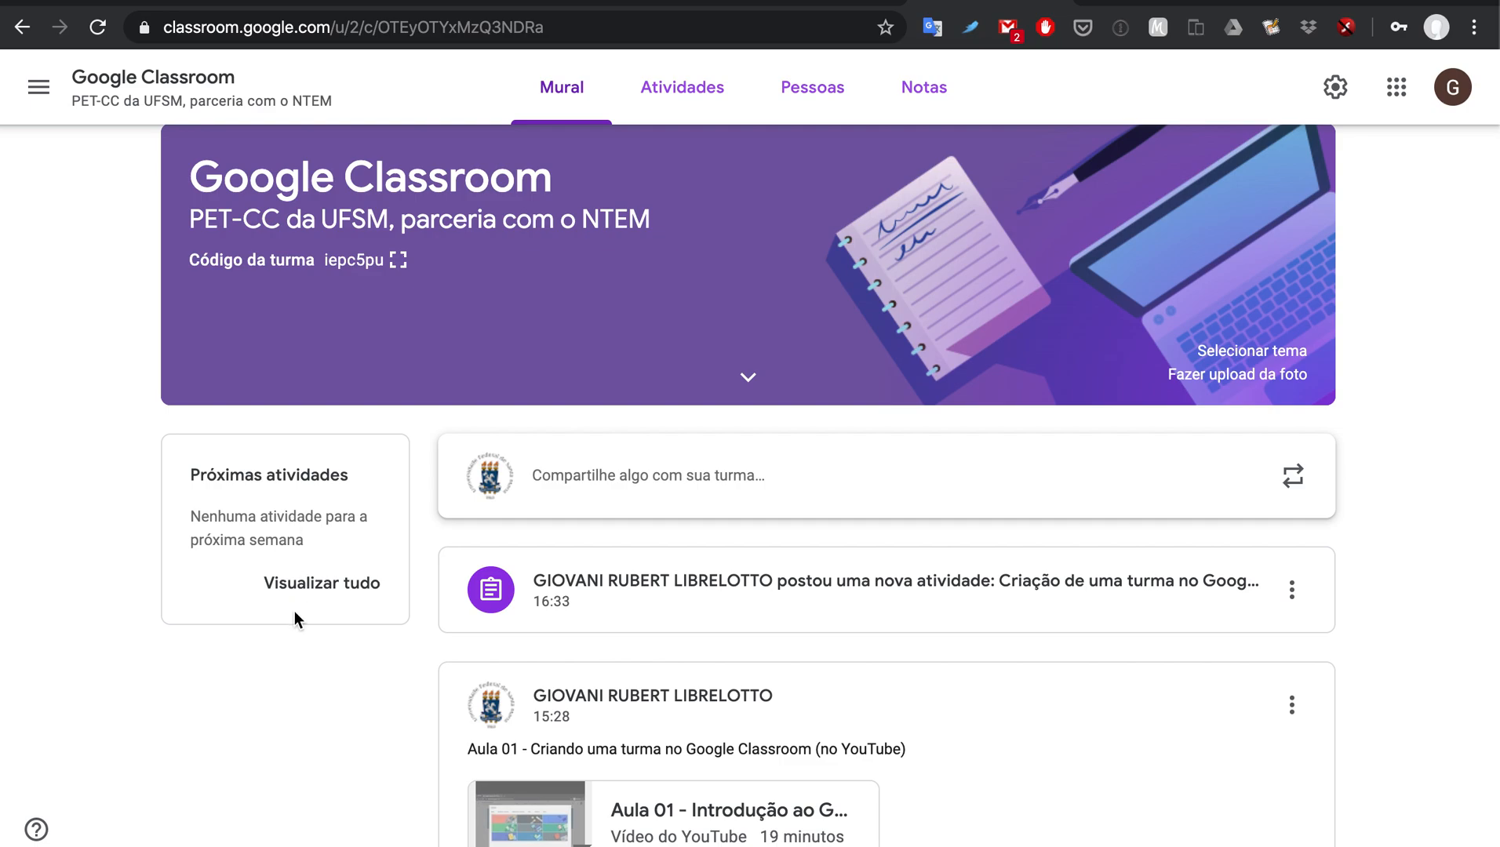
scroll(295, 616, down, 5)
scroll(295, 616, up, 6)
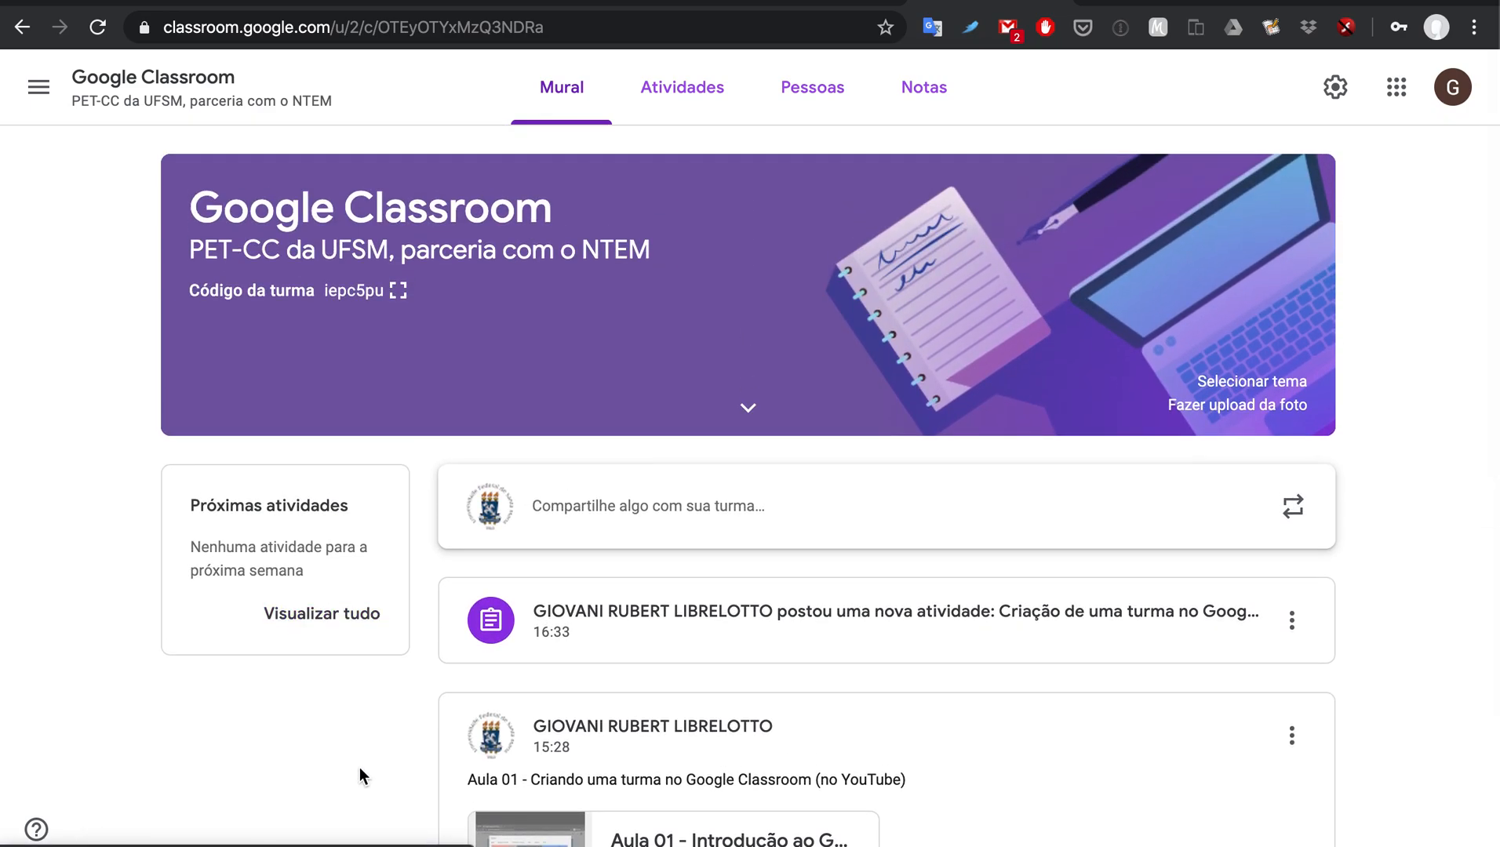
mouse_move(368, 841)
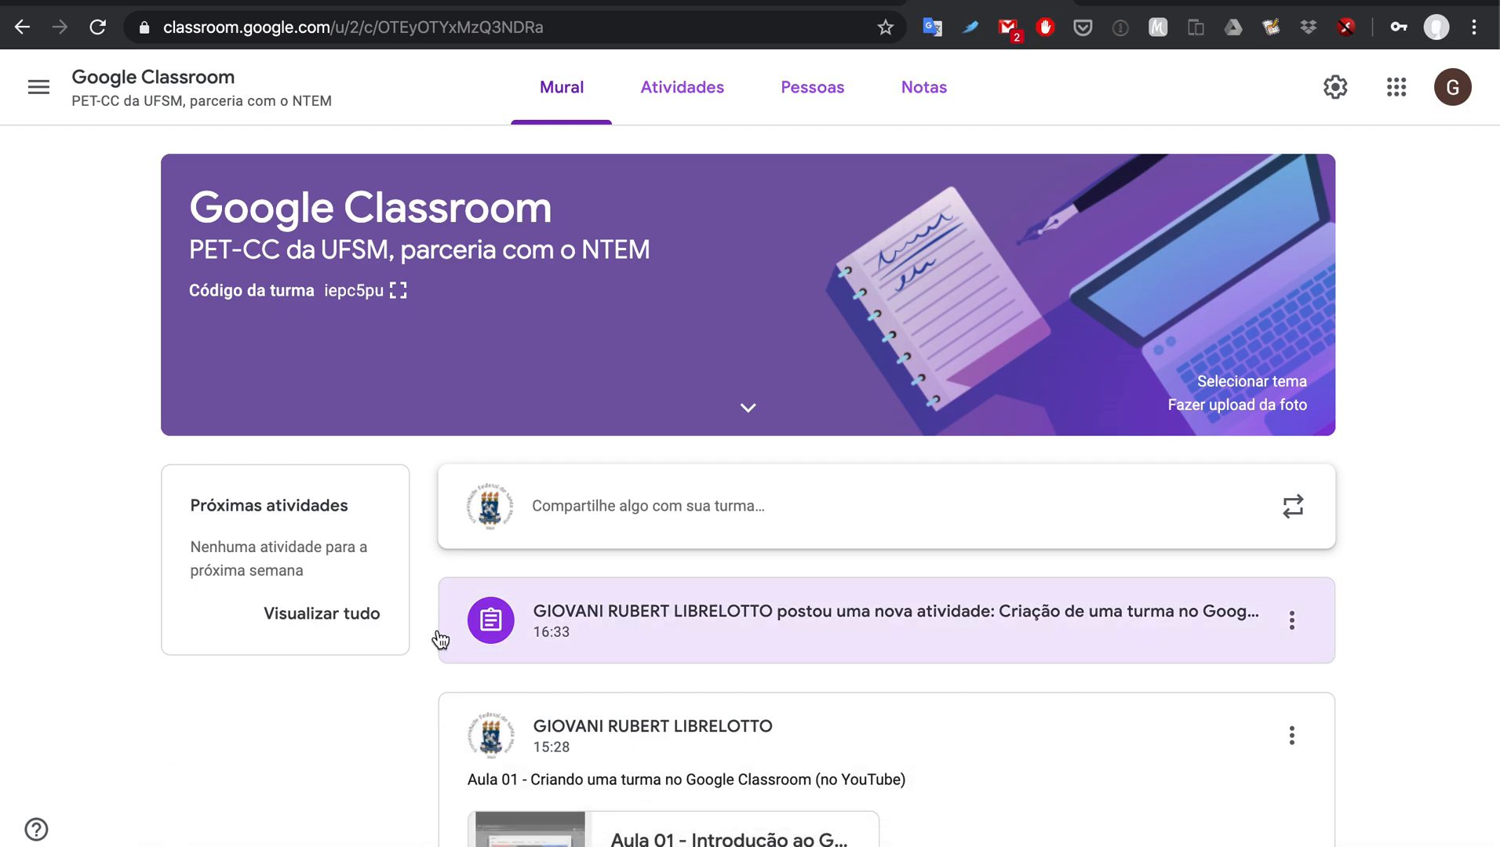
click(1286, 624)
click(1198, 698)
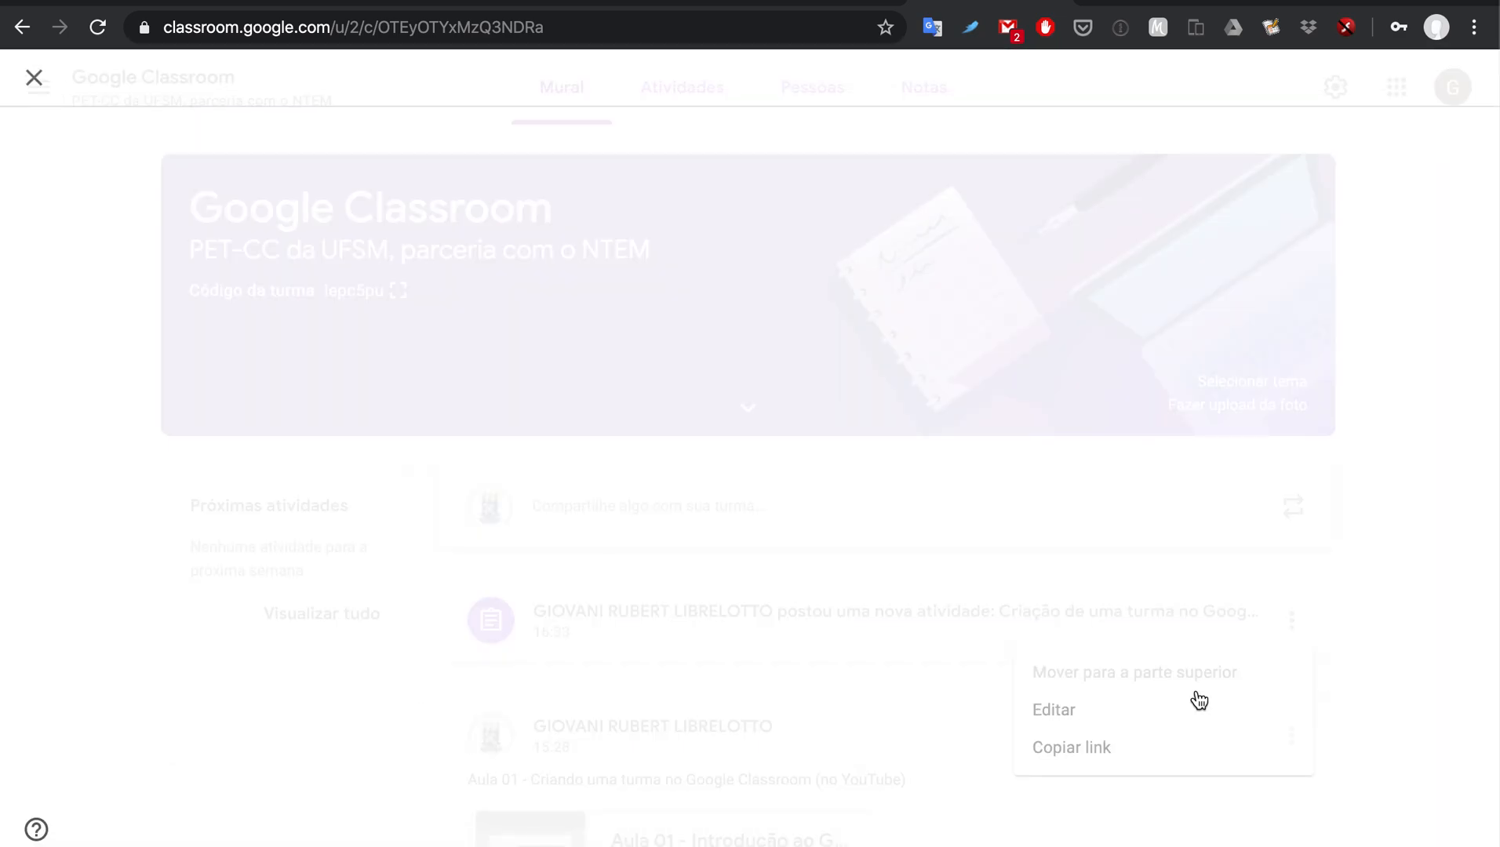
click(1243, 424)
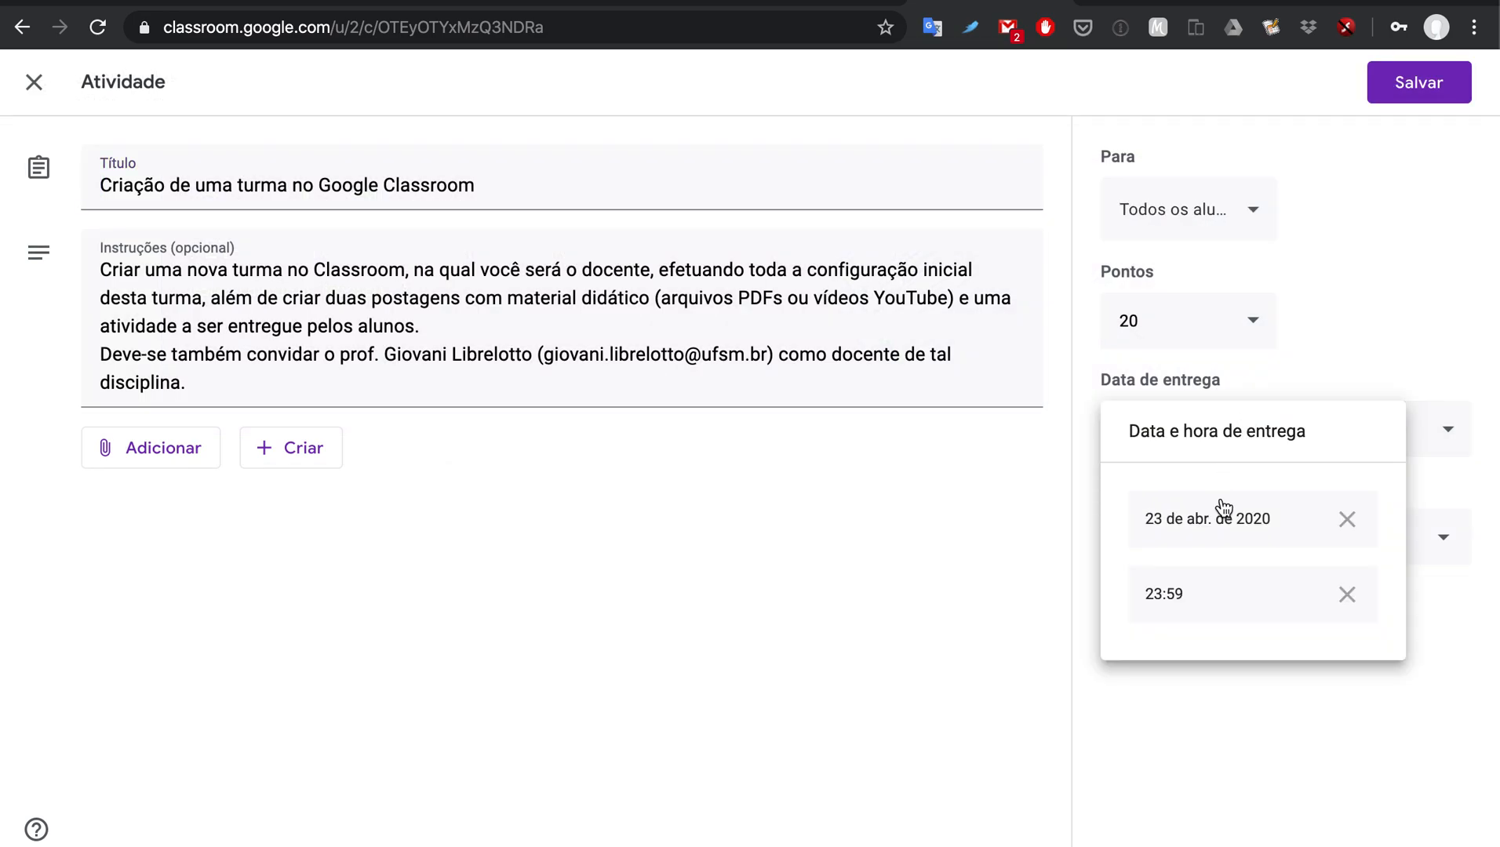
click(1293, 527)
click(1193, 740)
click(1267, 686)
click(1415, 66)
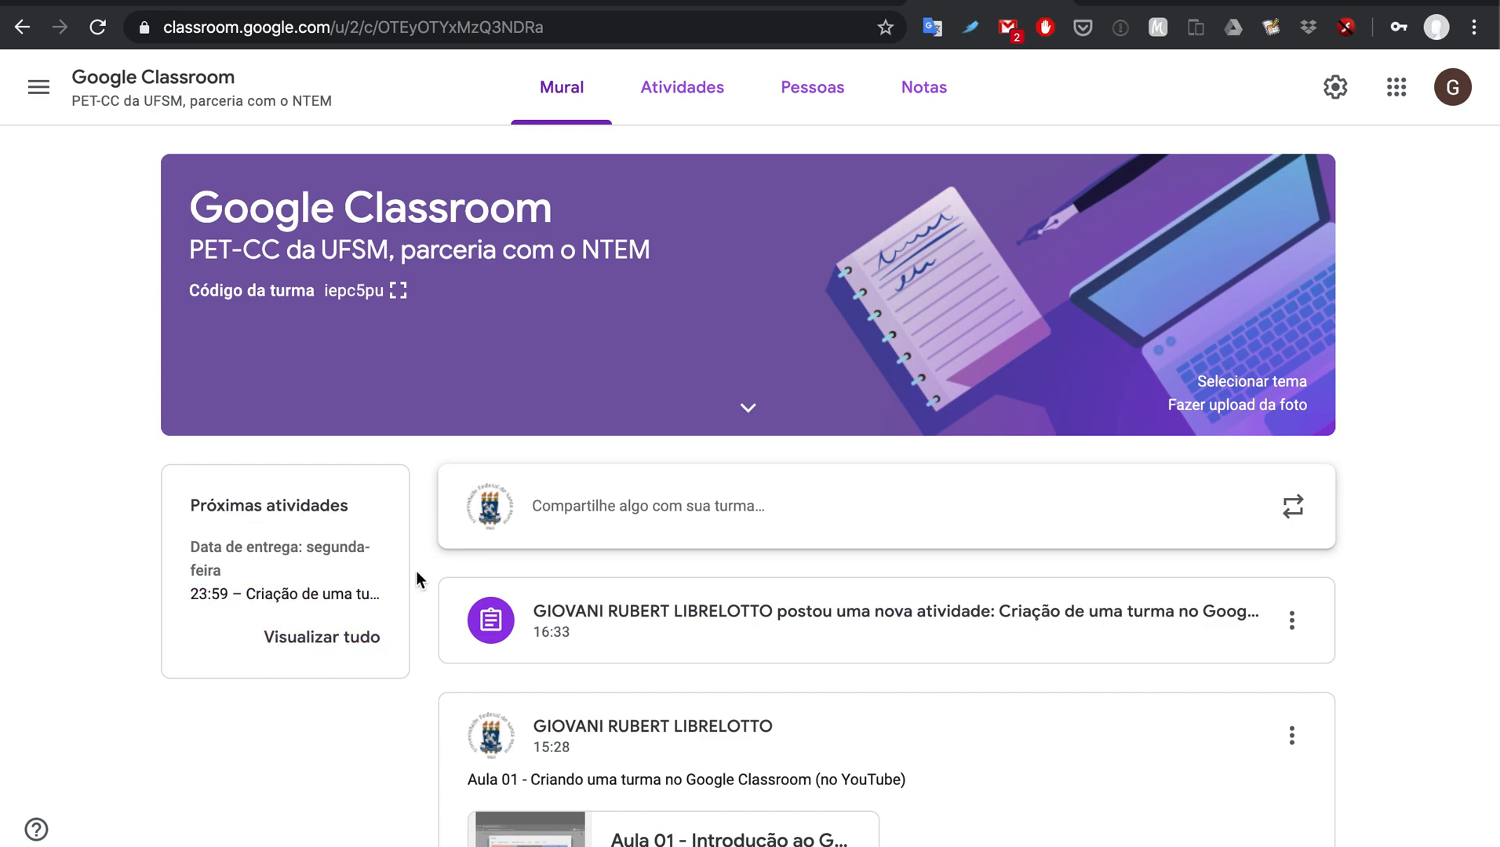
click(348, 645)
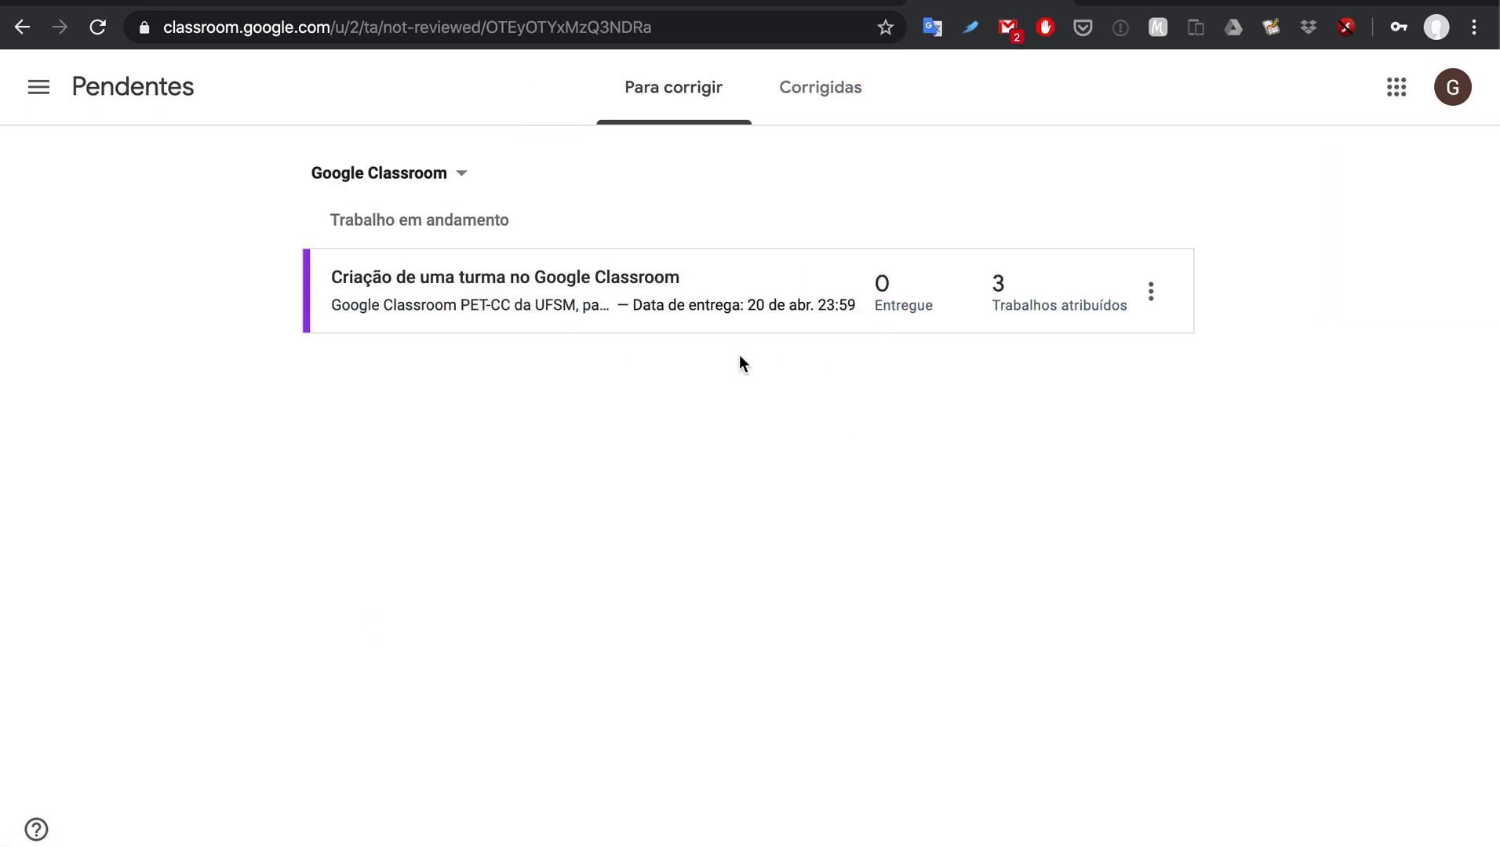
click(893, 311)
click(52, 98)
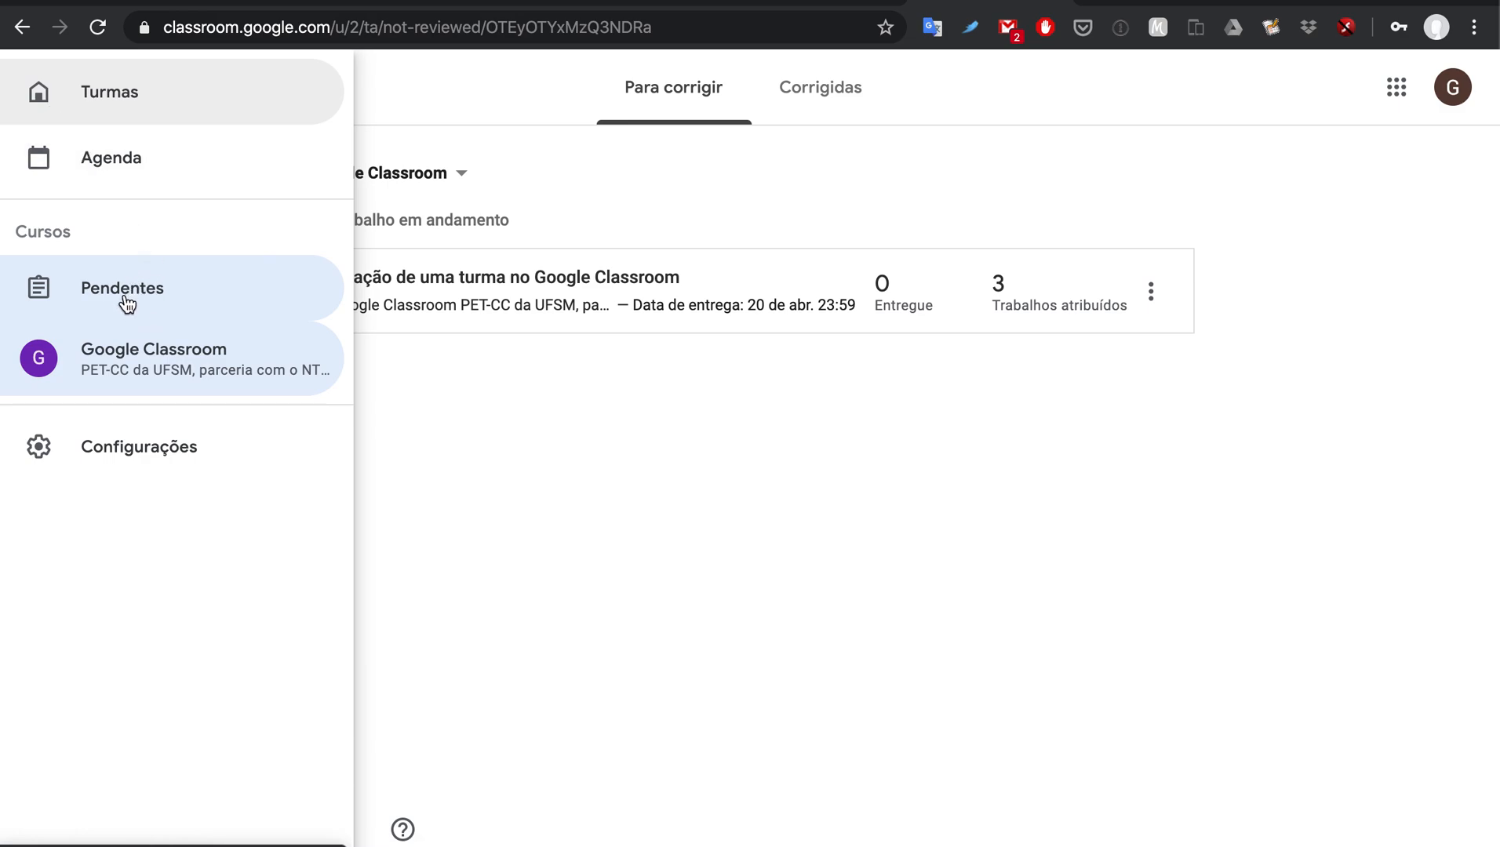
click(384, 110)
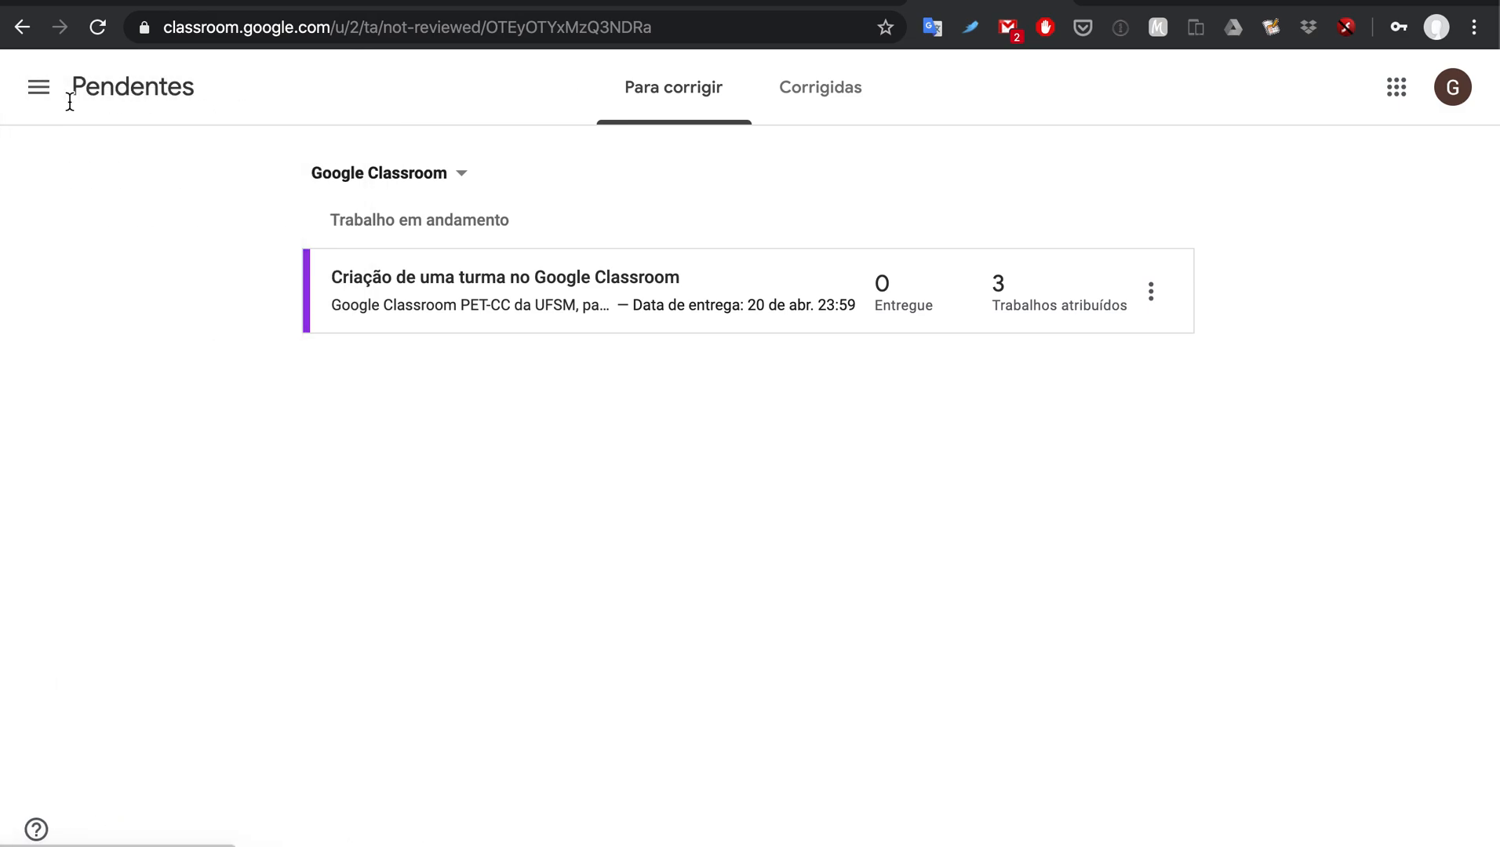
click(40, 100)
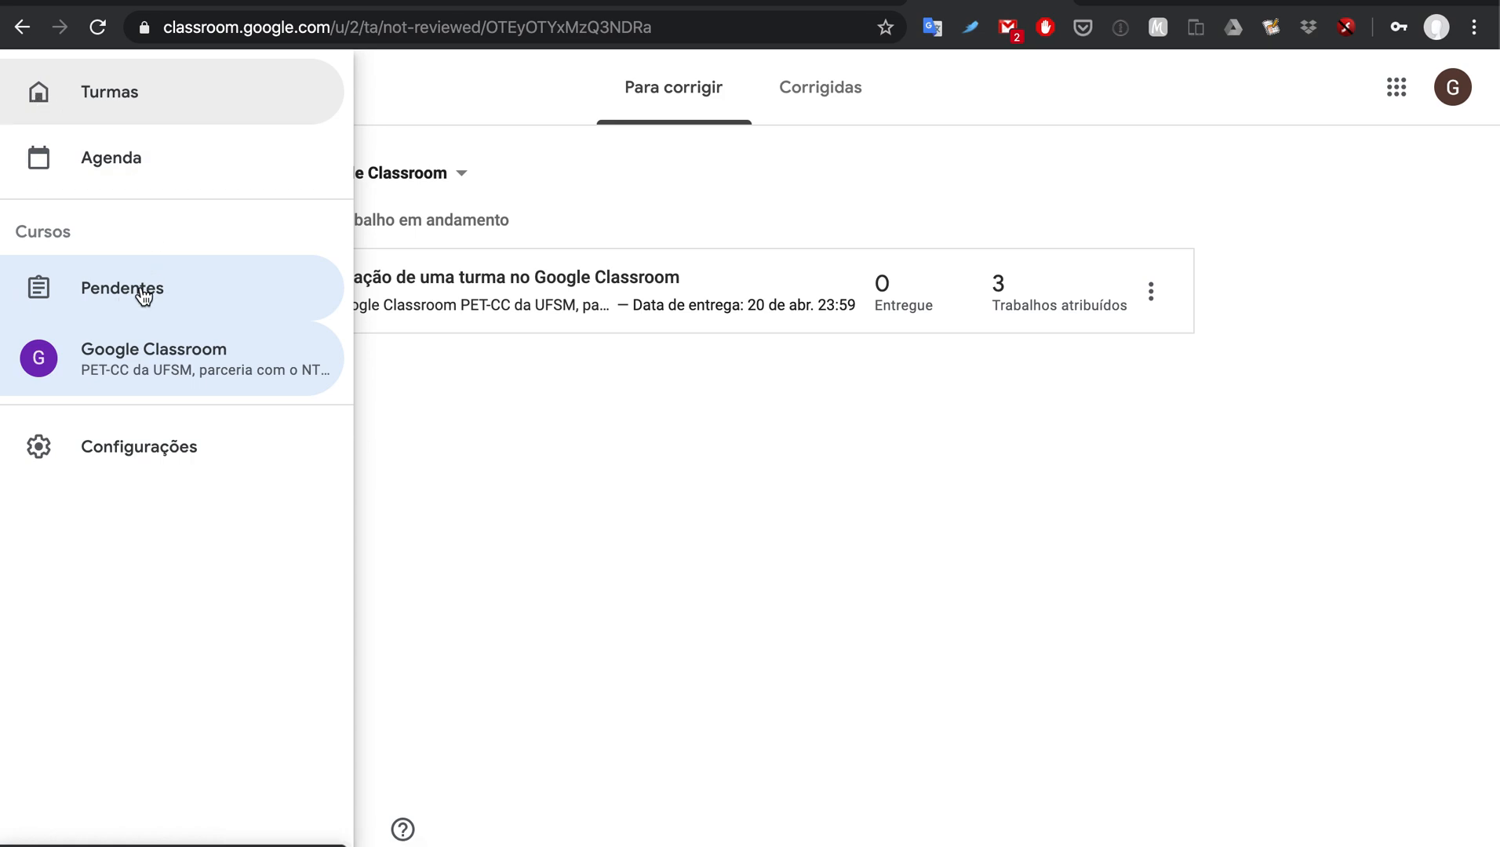
click(193, 368)
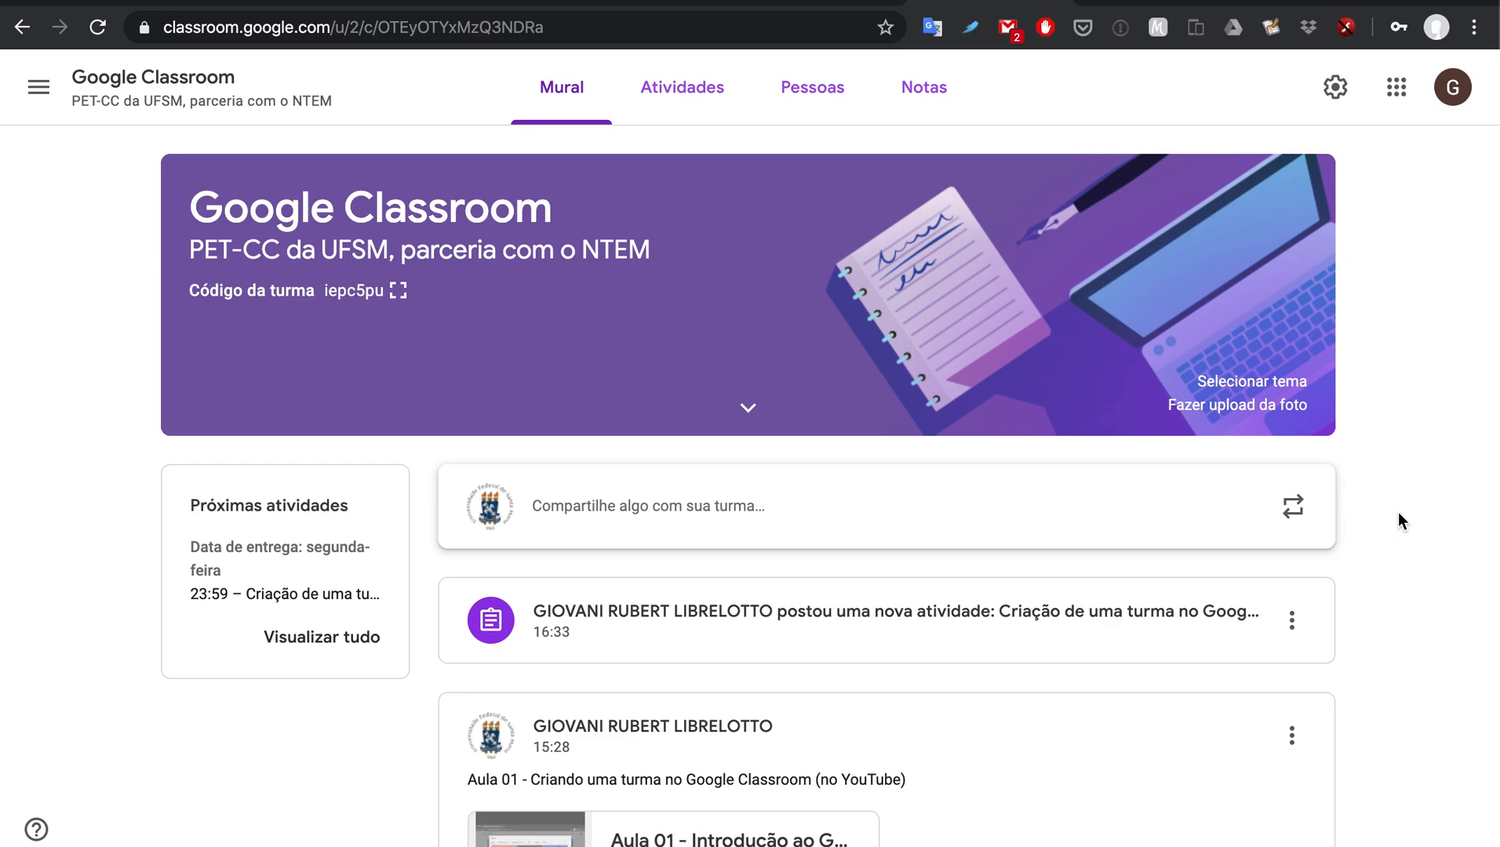
scroll(1398, 514, down, 3)
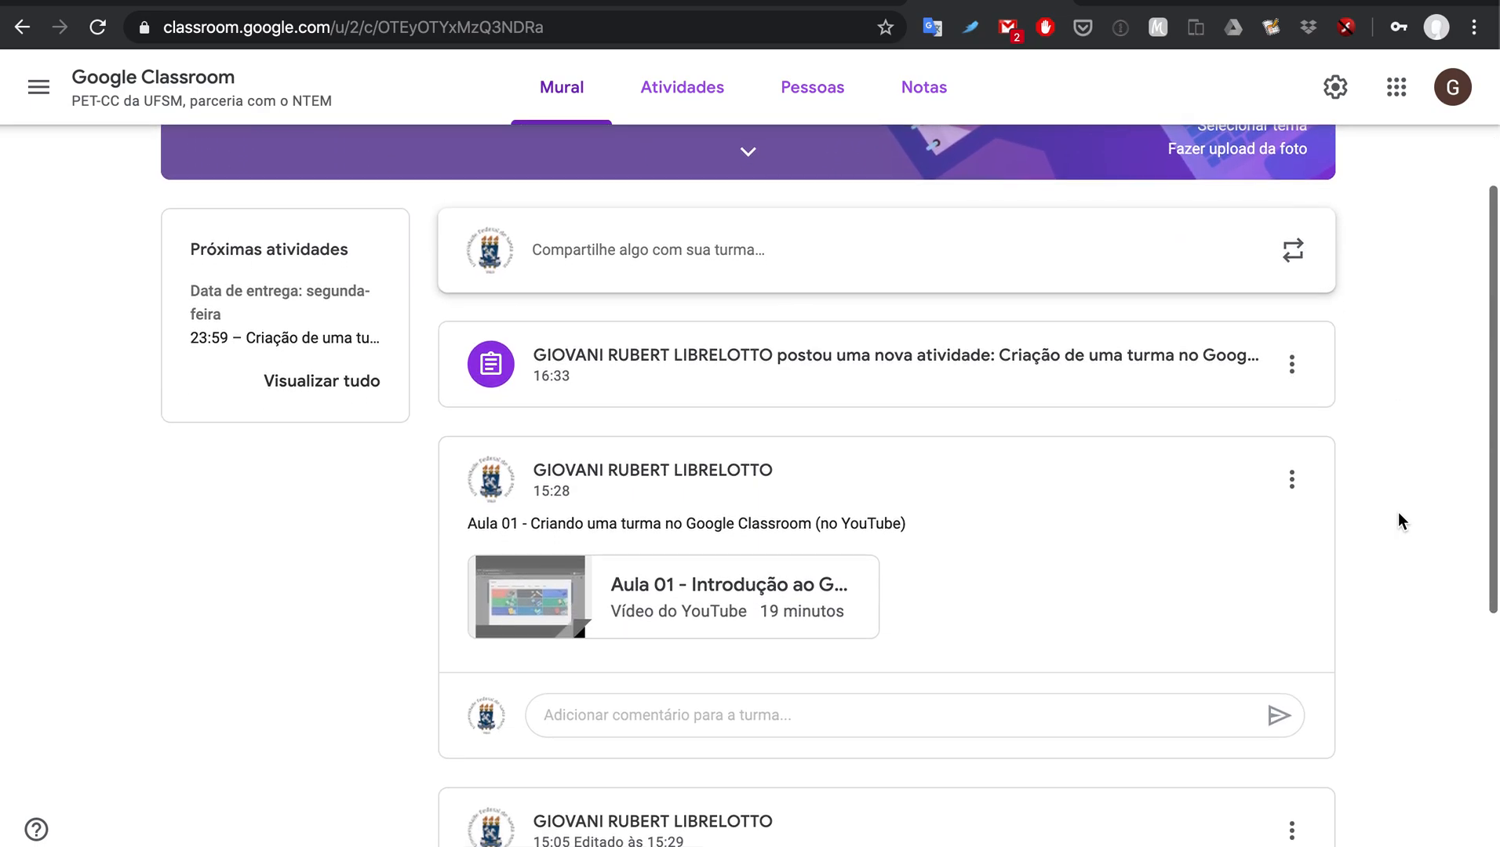
scroll(1398, 520, up, 2)
scroll(1398, 520, down, 1)
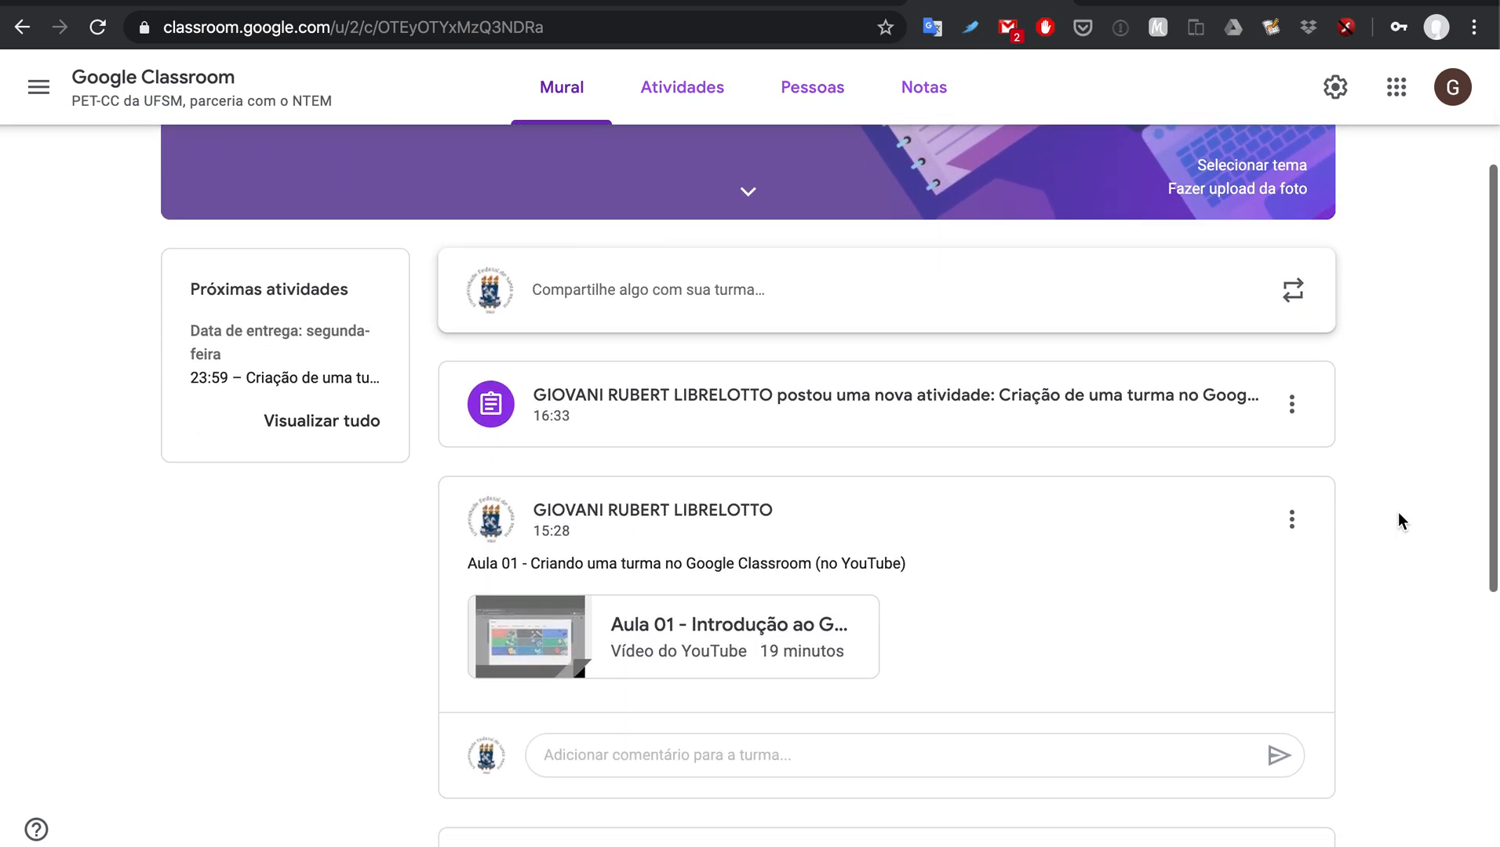
scroll(1398, 512, down, 1)
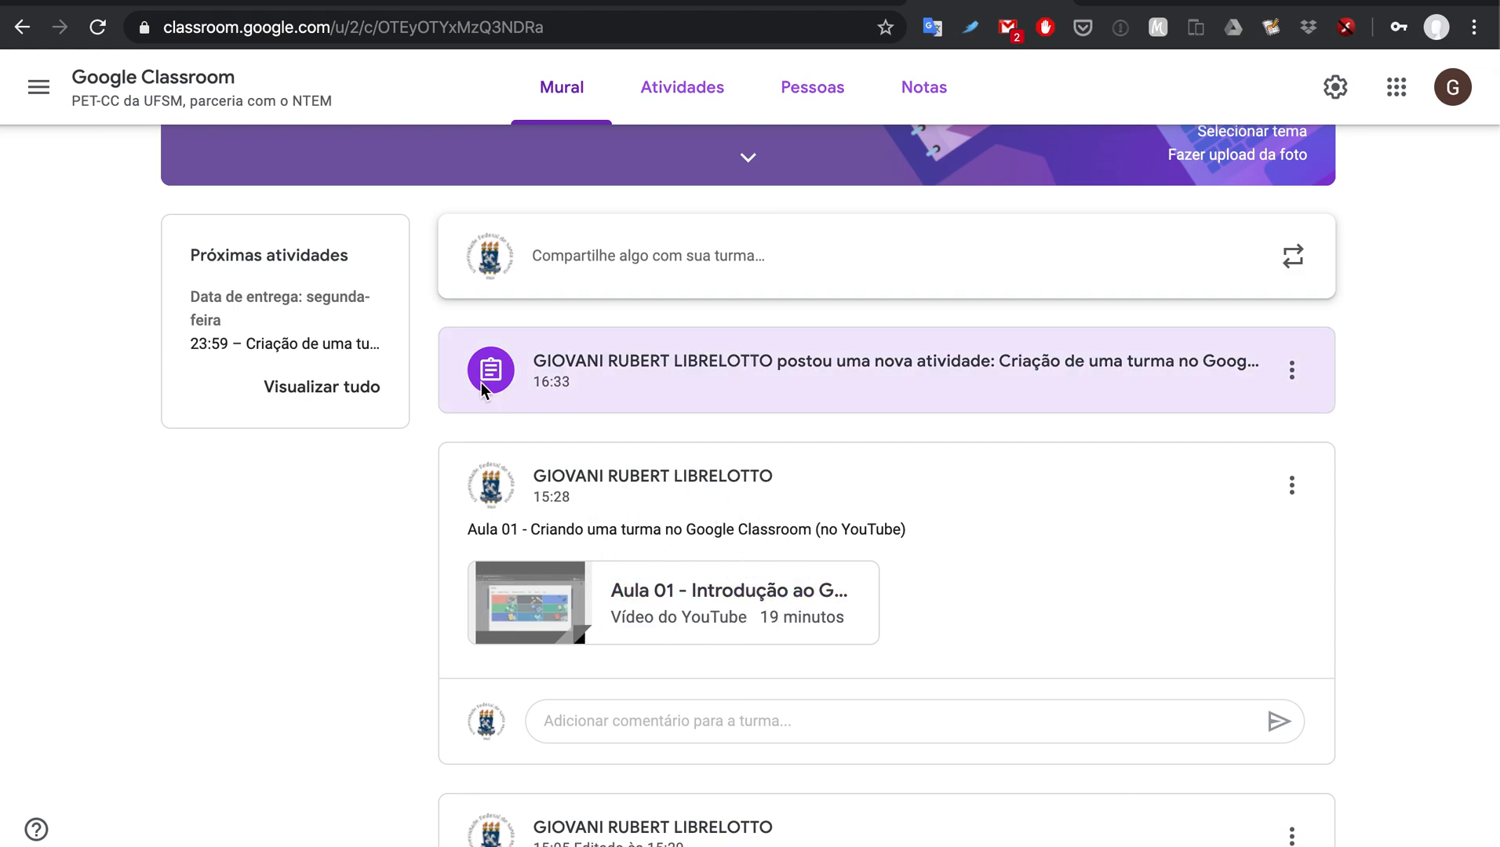
scroll(486, 384, up, 1)
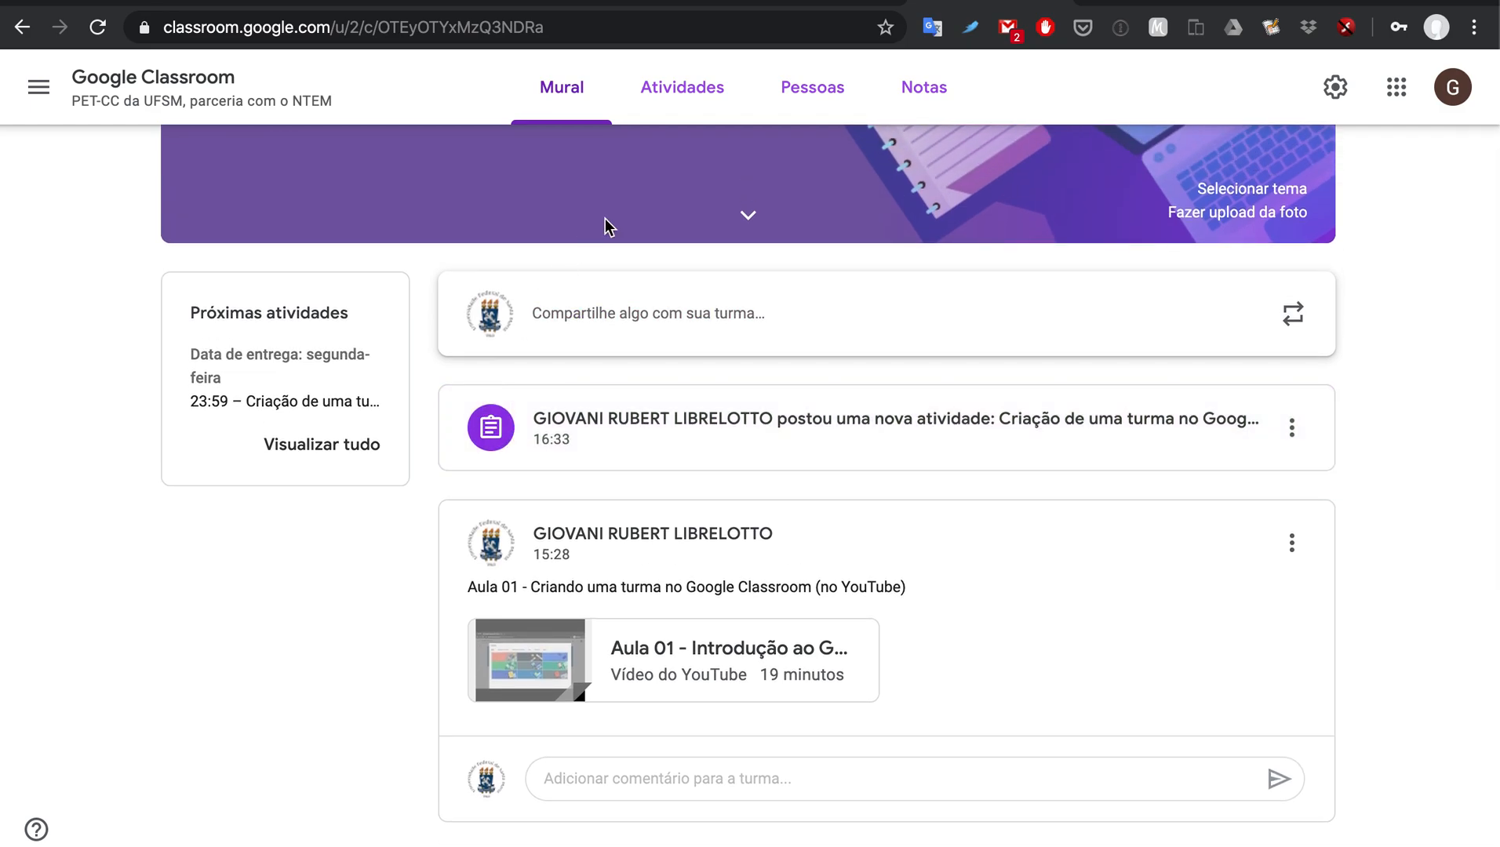
click(703, 92)
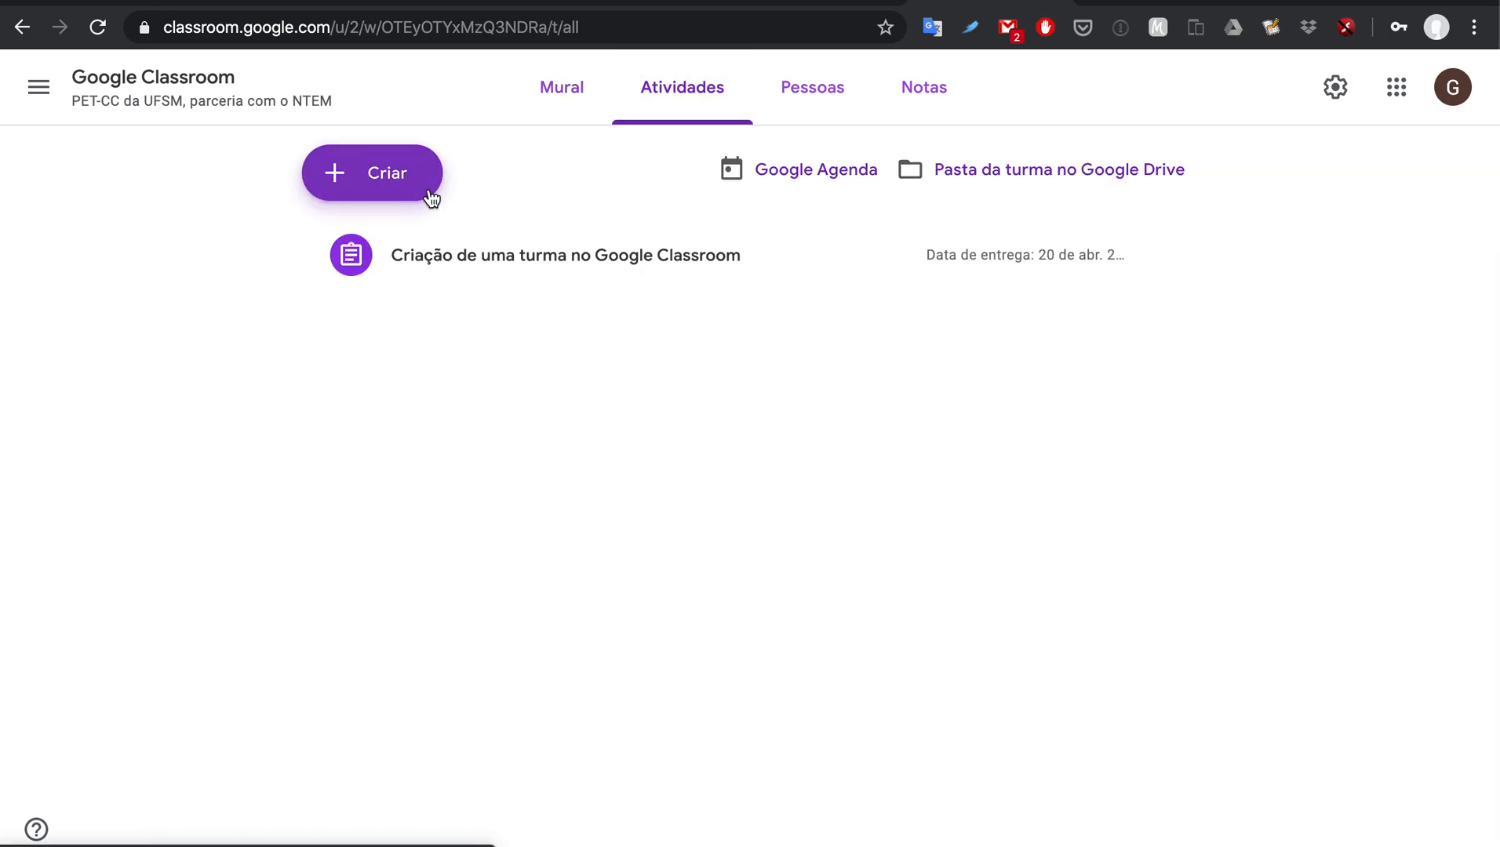
click(433, 198)
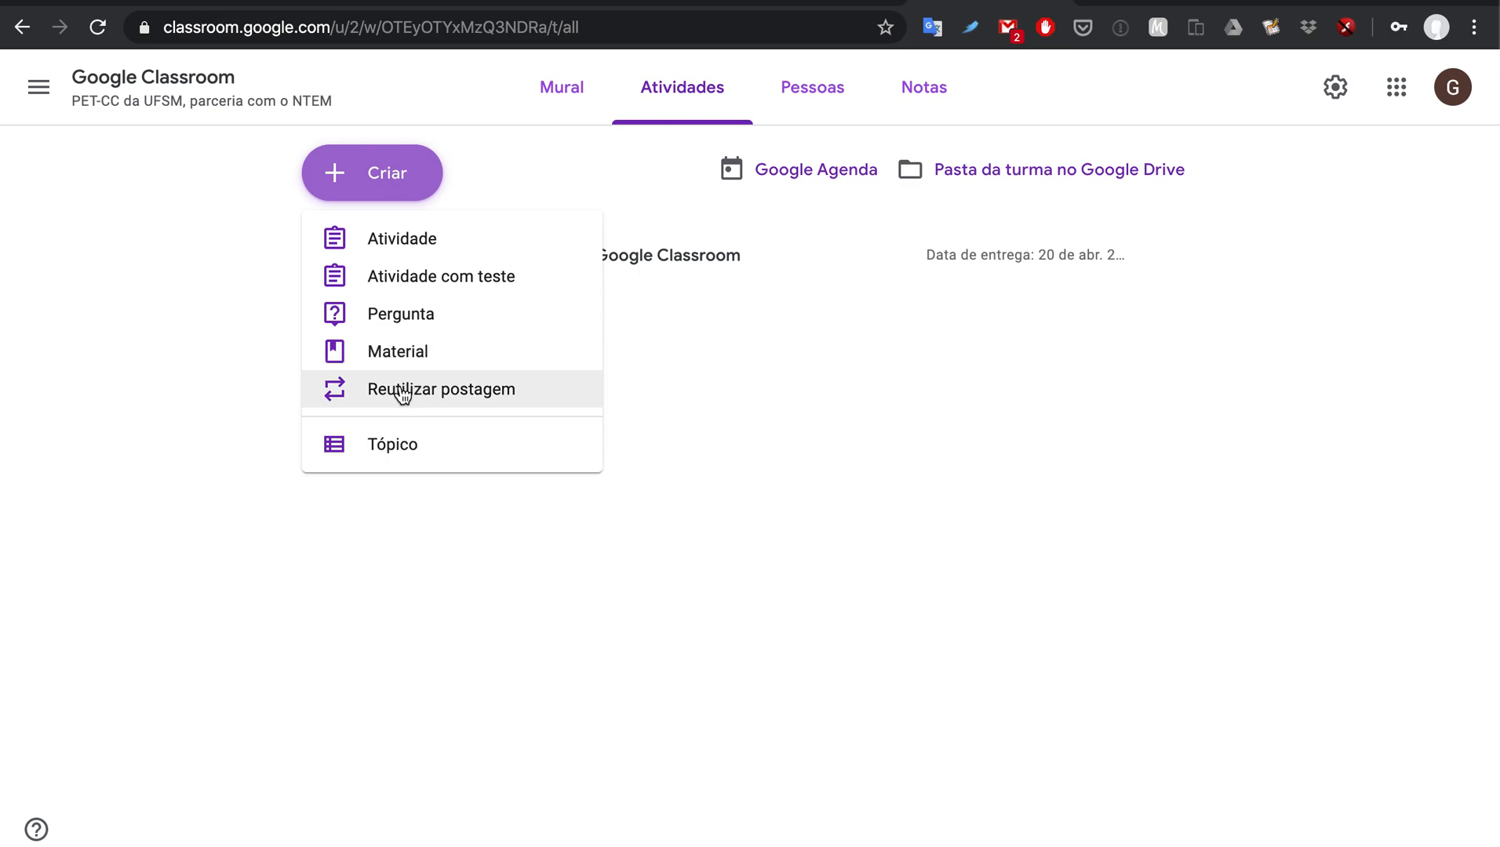
click(700, 392)
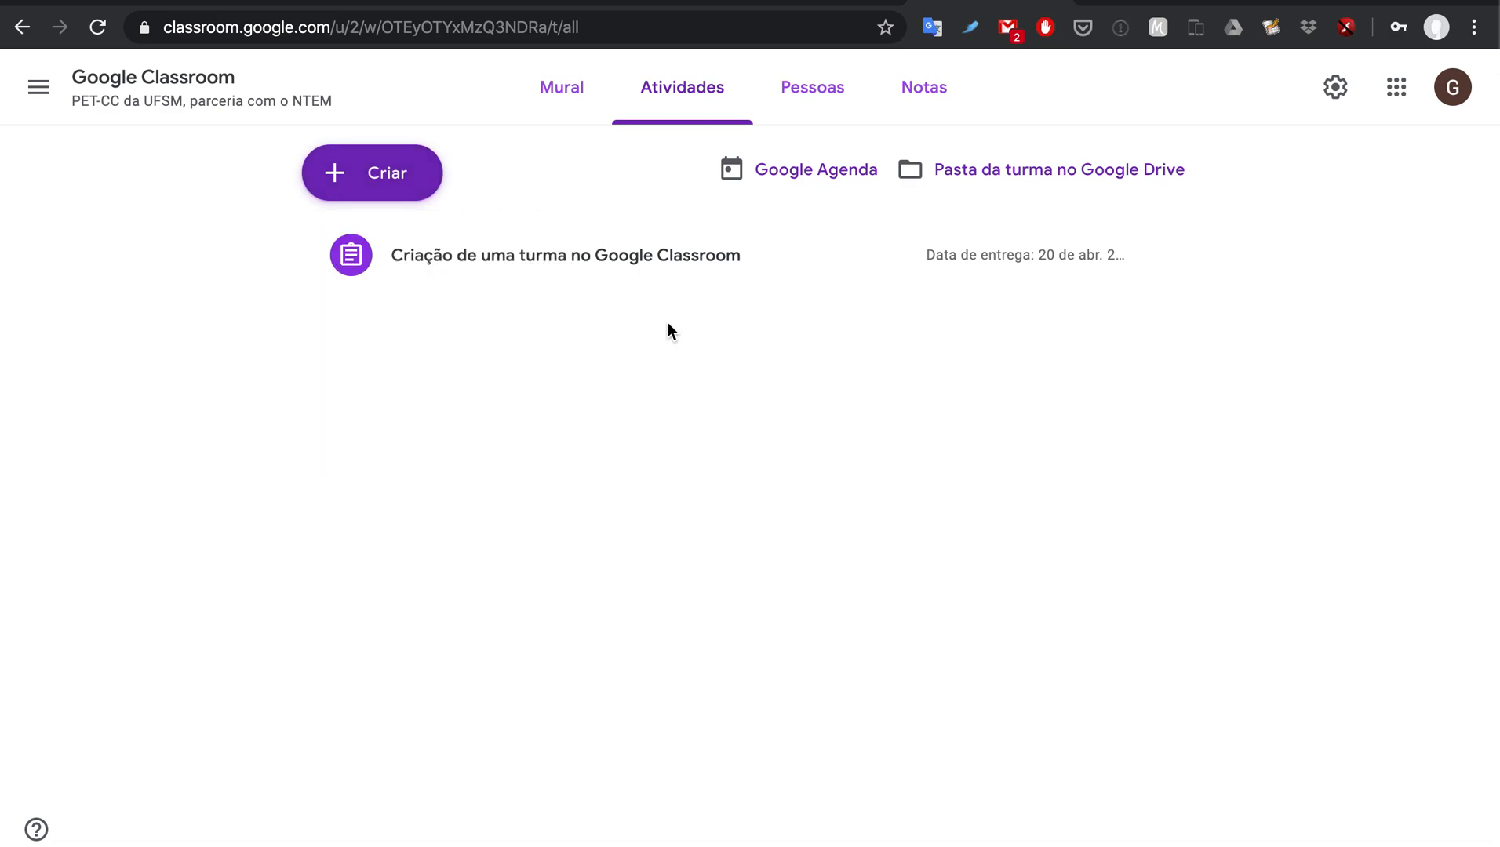
click(582, 110)
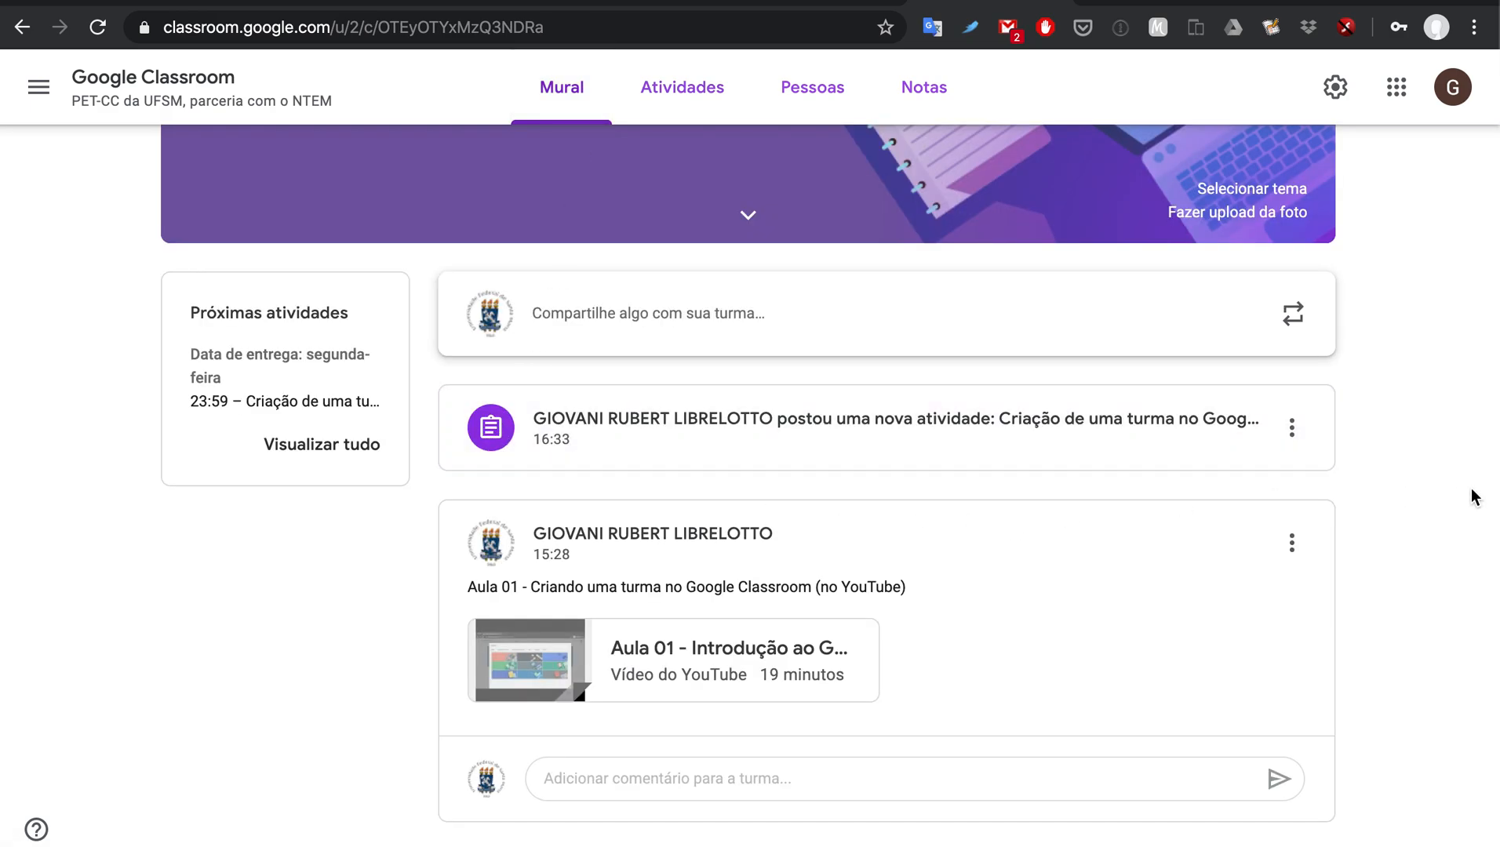
scroll(1471, 487, up, 3)
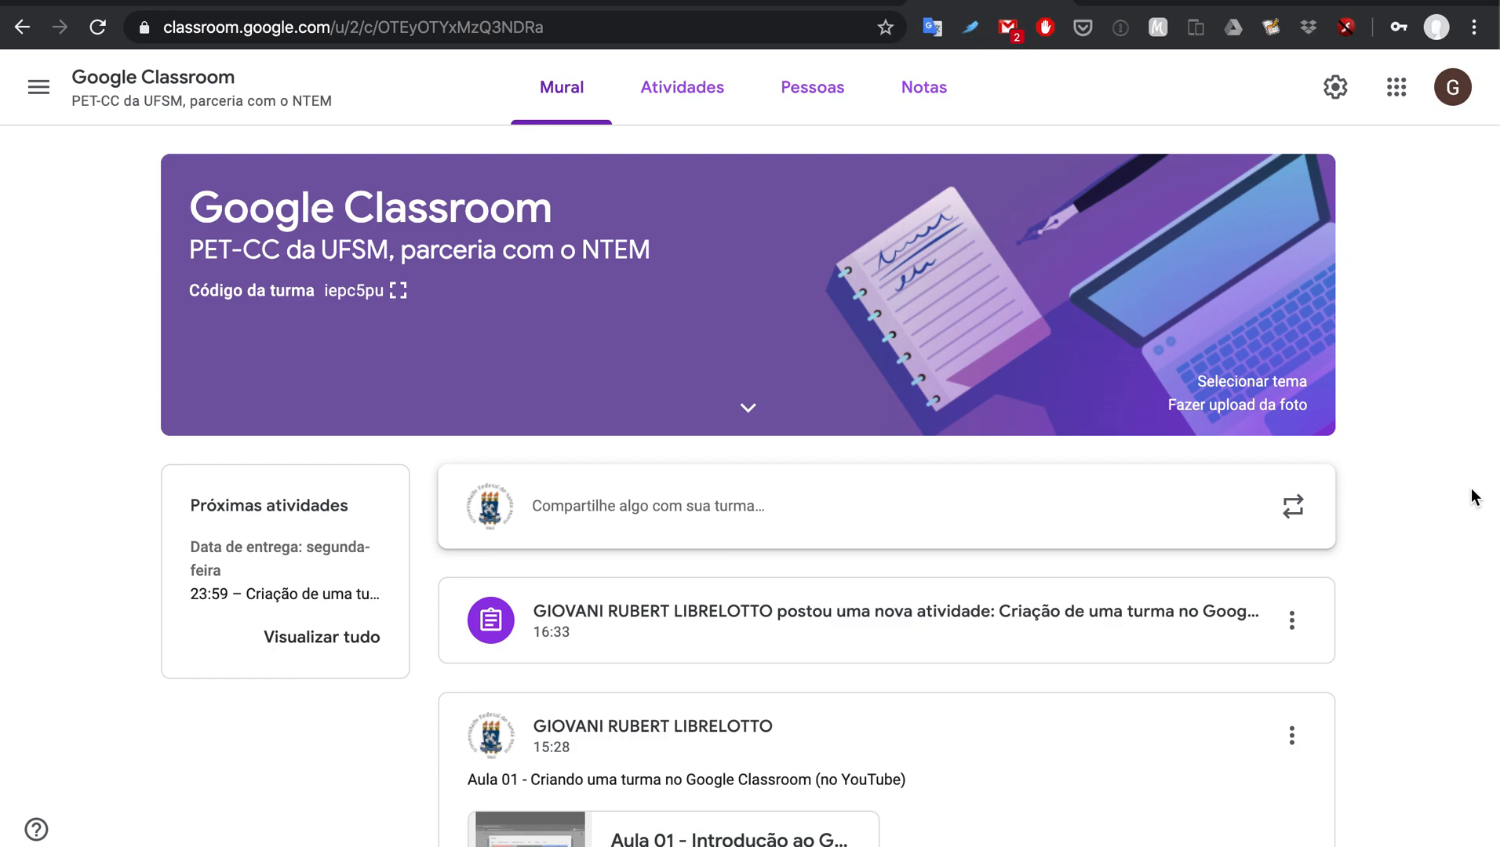
click(680, 100)
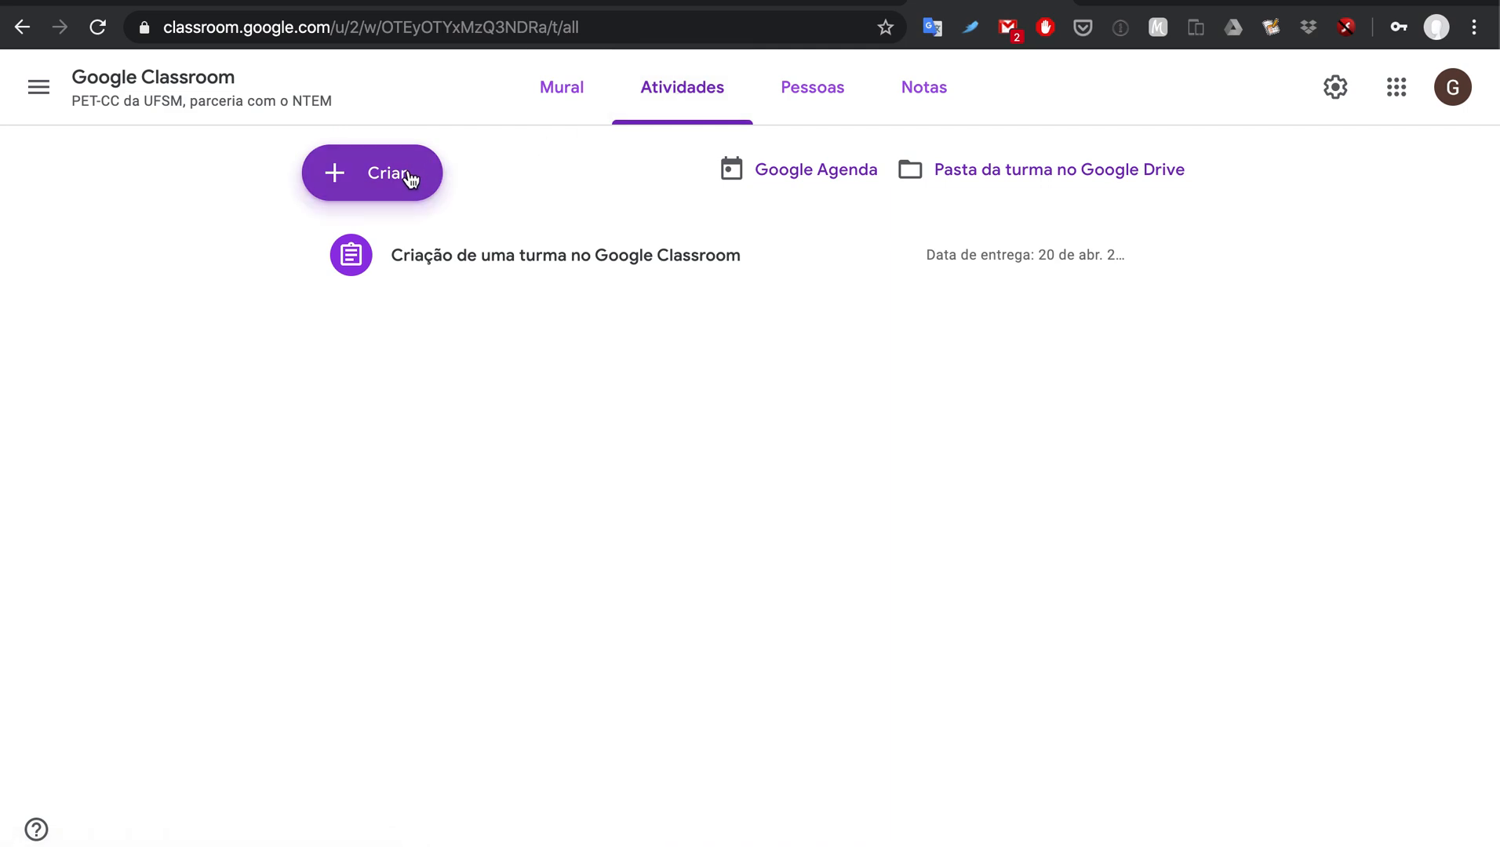
click(410, 179)
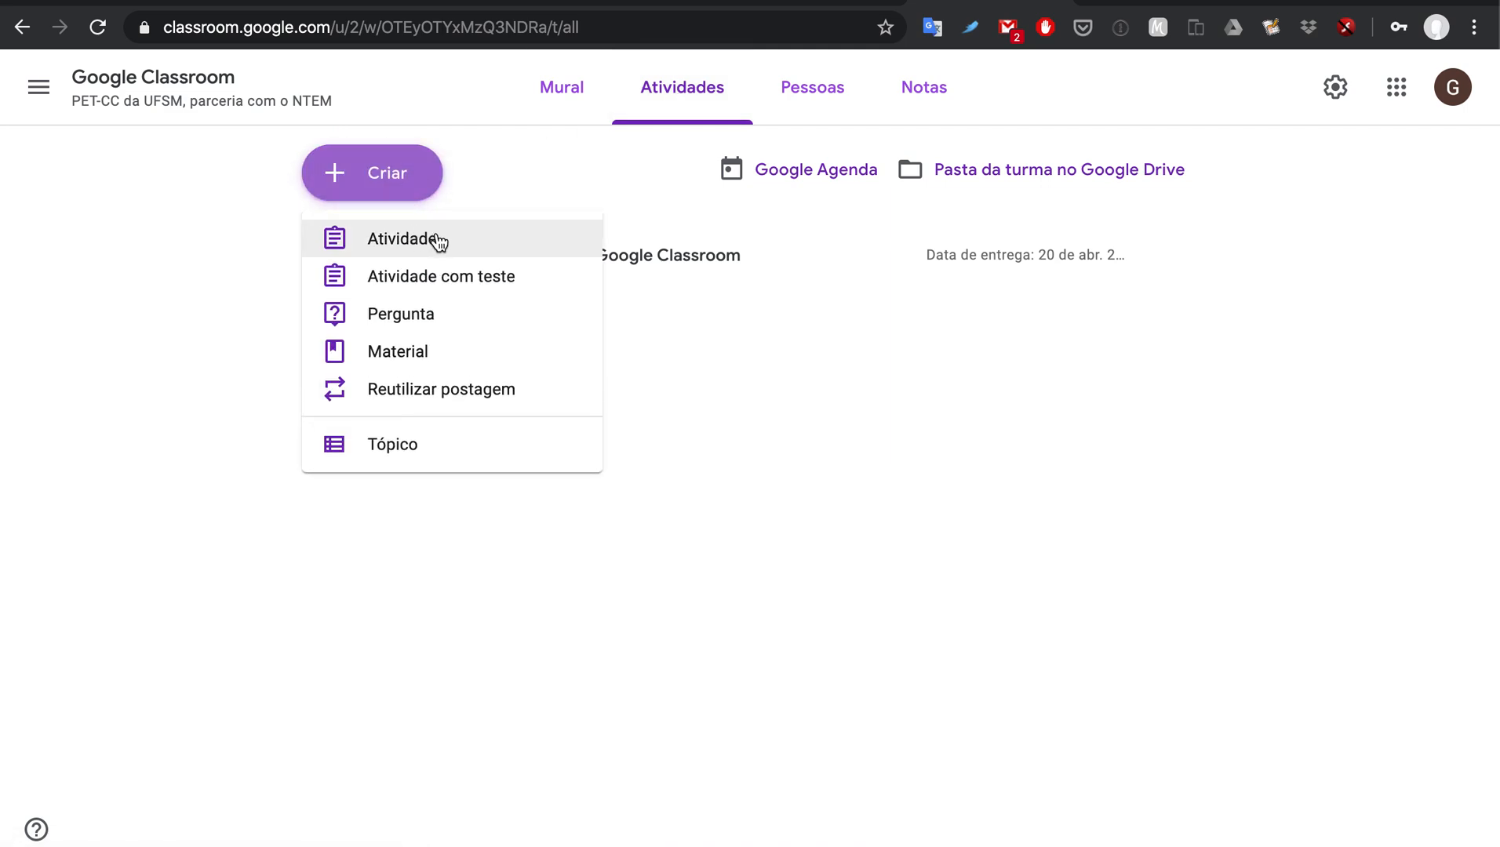
click(703, 369)
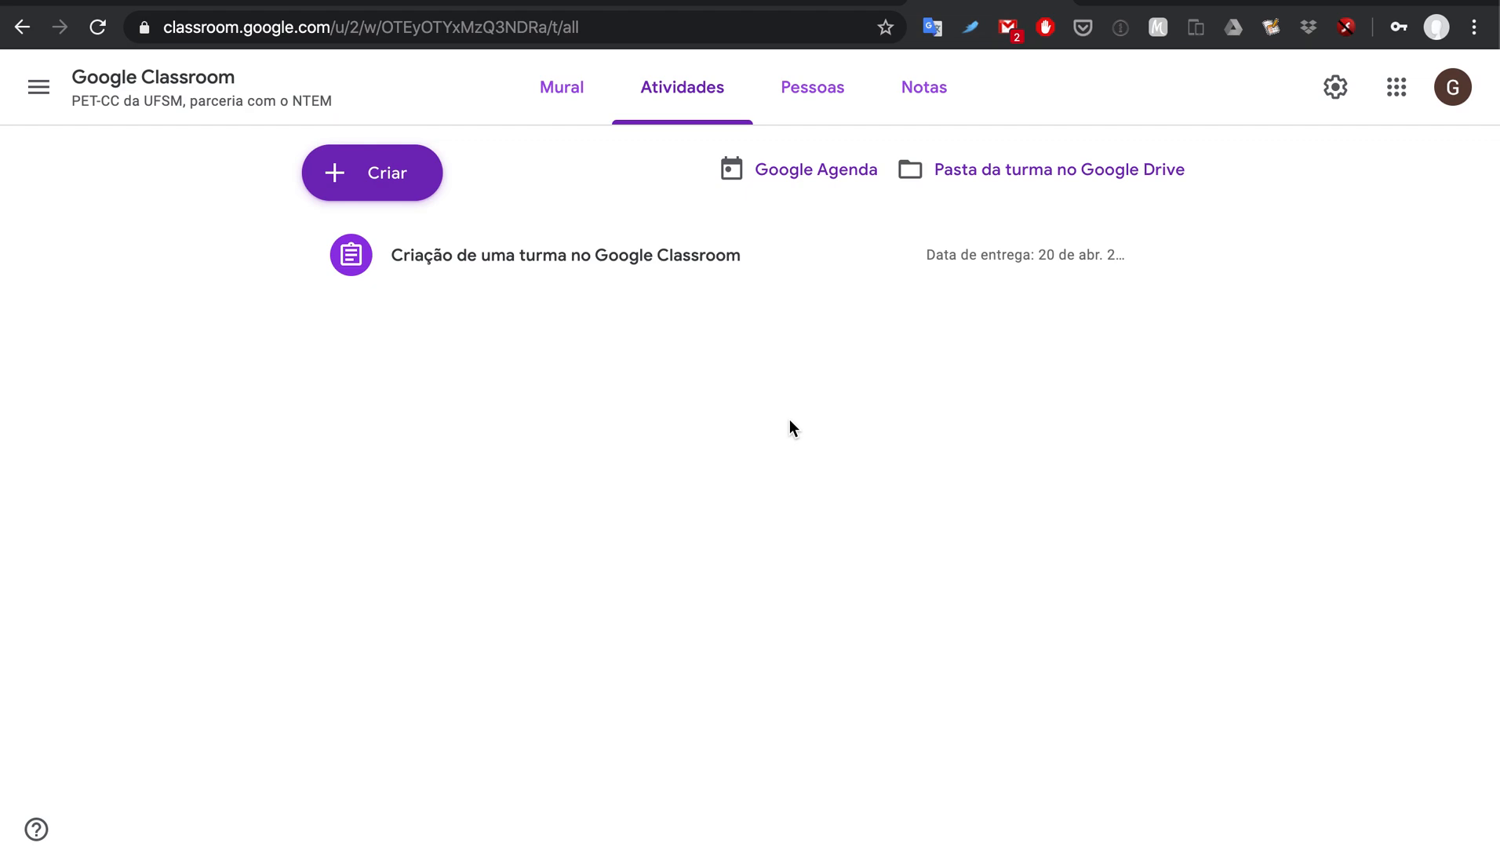
click(575, 92)
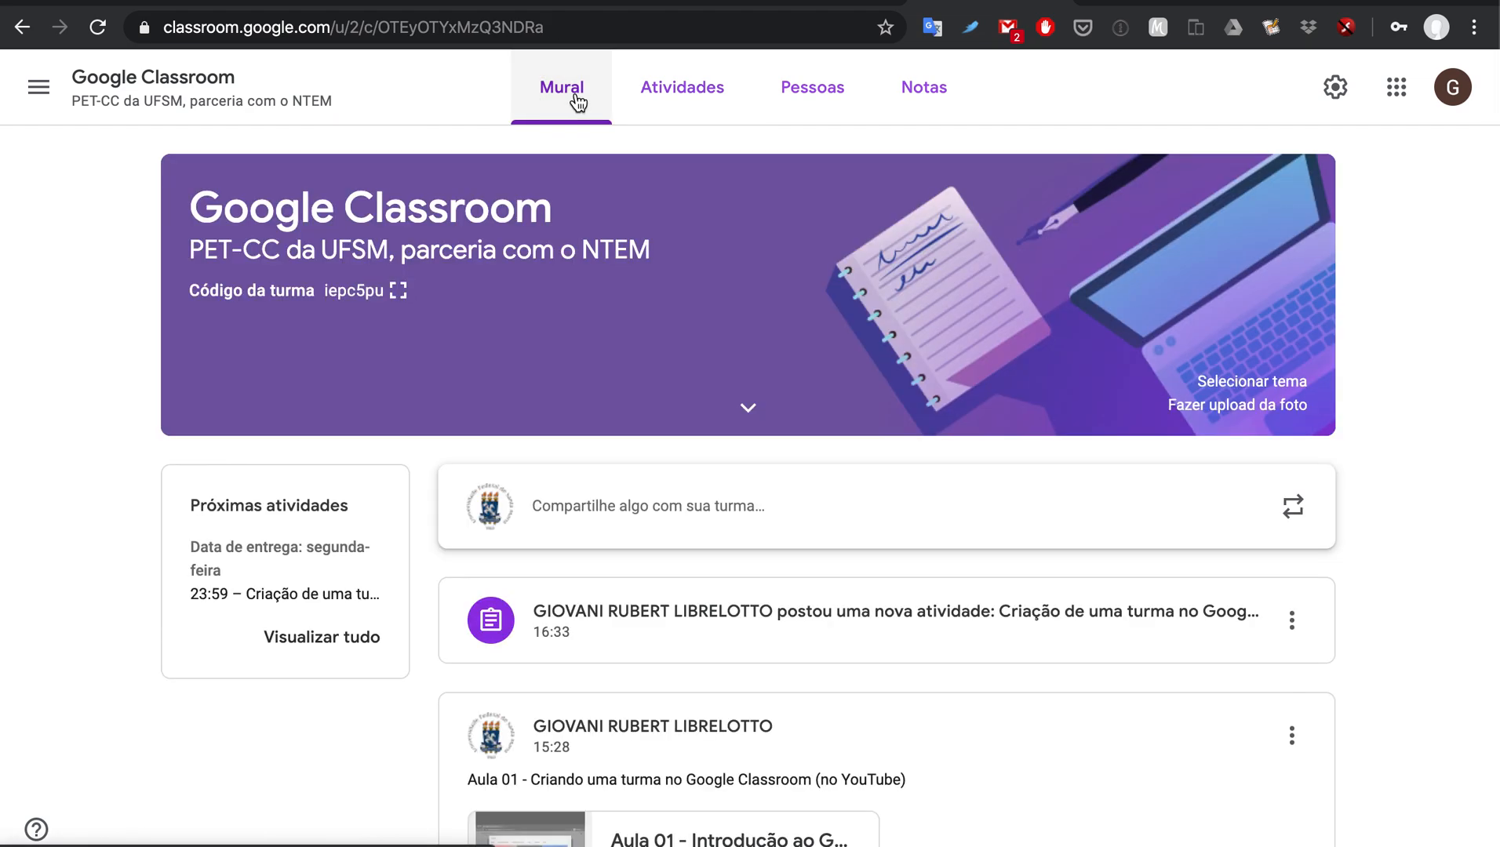
mouse_move(745, 845)
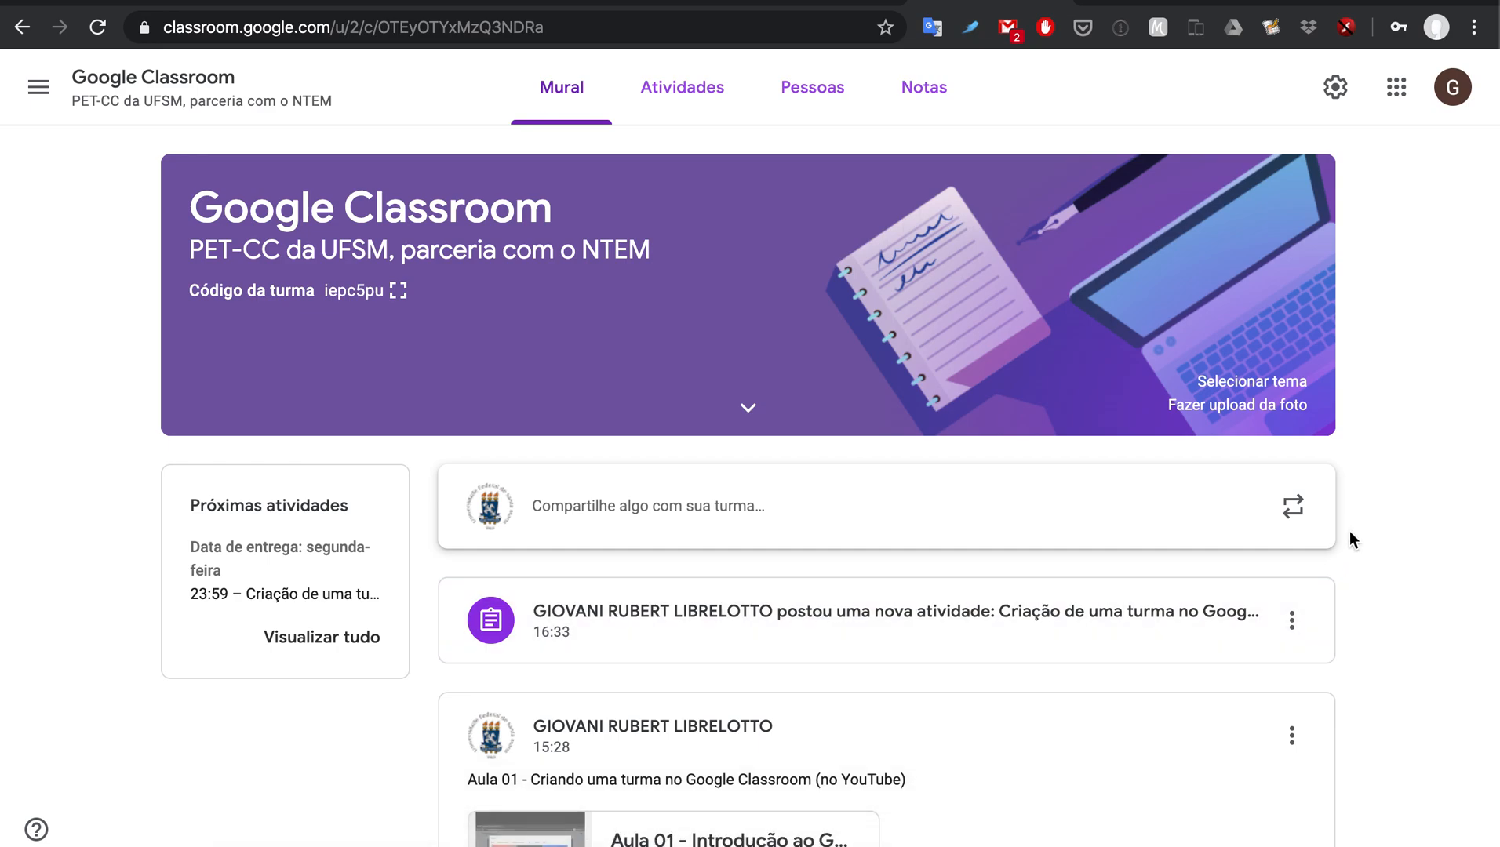